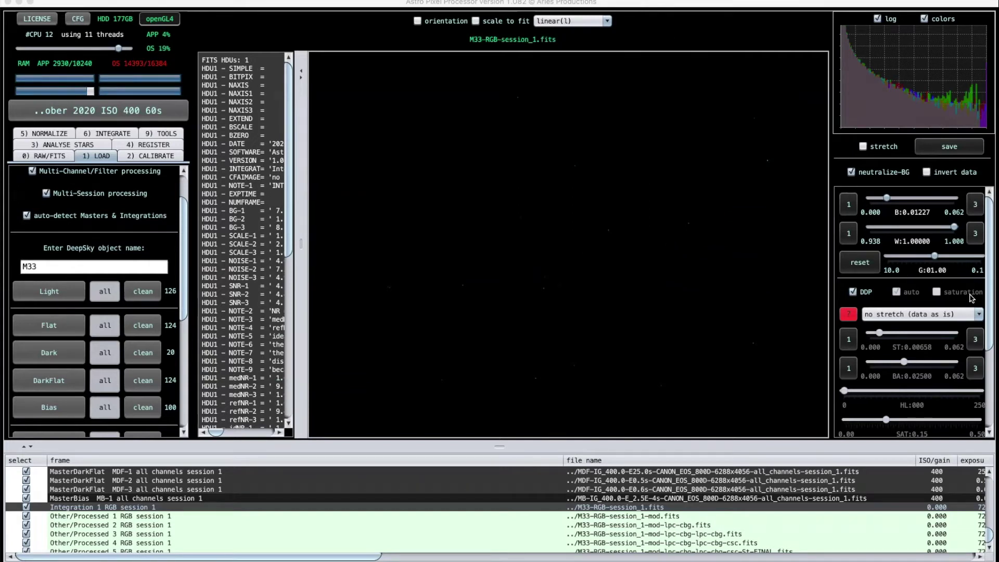
- Apply the '15% BG, 5 sigma, 2,5% base' stretch preset and zoom in on M33
{"action": "left_click", "coordinate": [978, 314]}
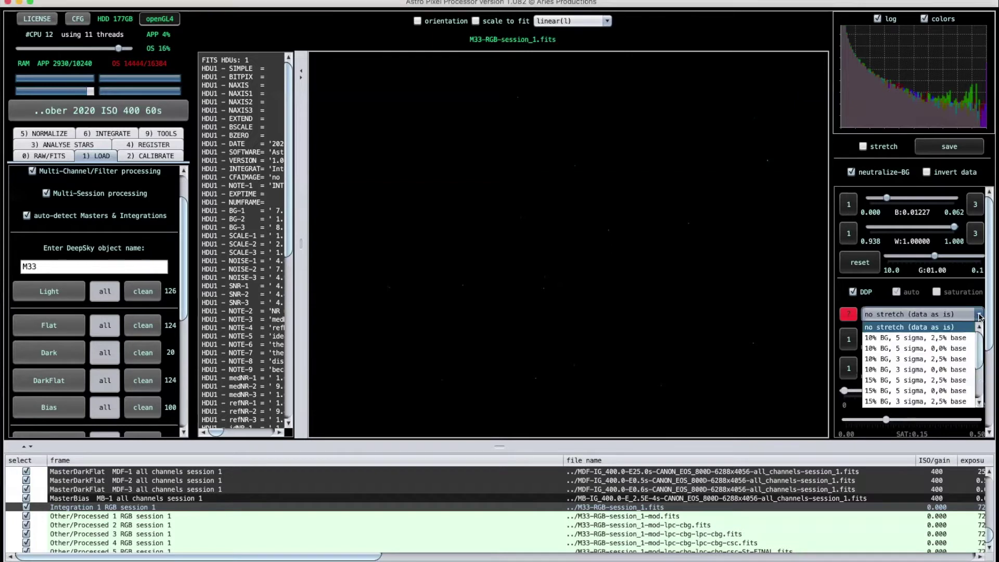
{"action": "scroll", "coordinate": [931, 340], "scroll_direction": "down", "scroll_amount": 1}
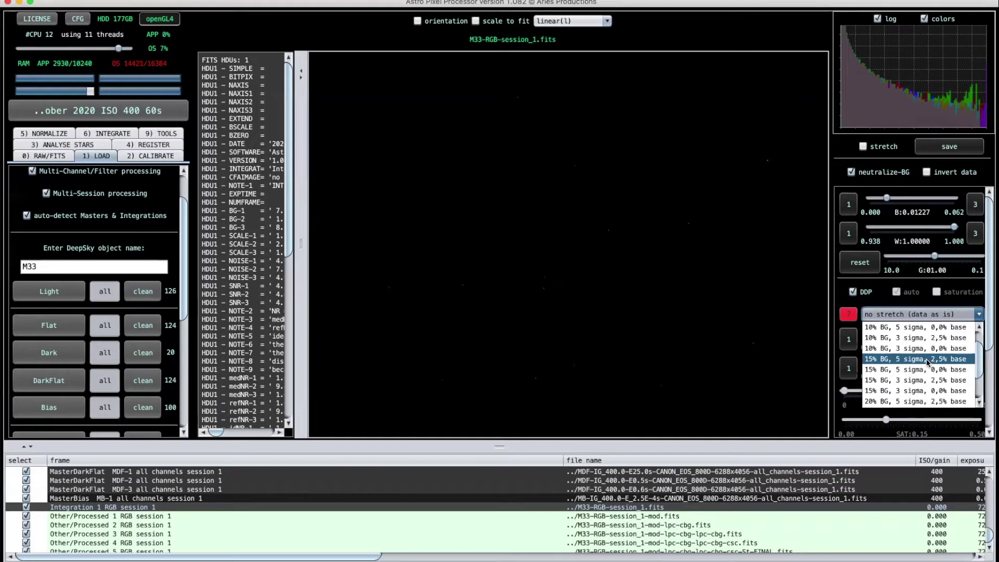
{"action": "left_click", "coordinate": [926, 358]}
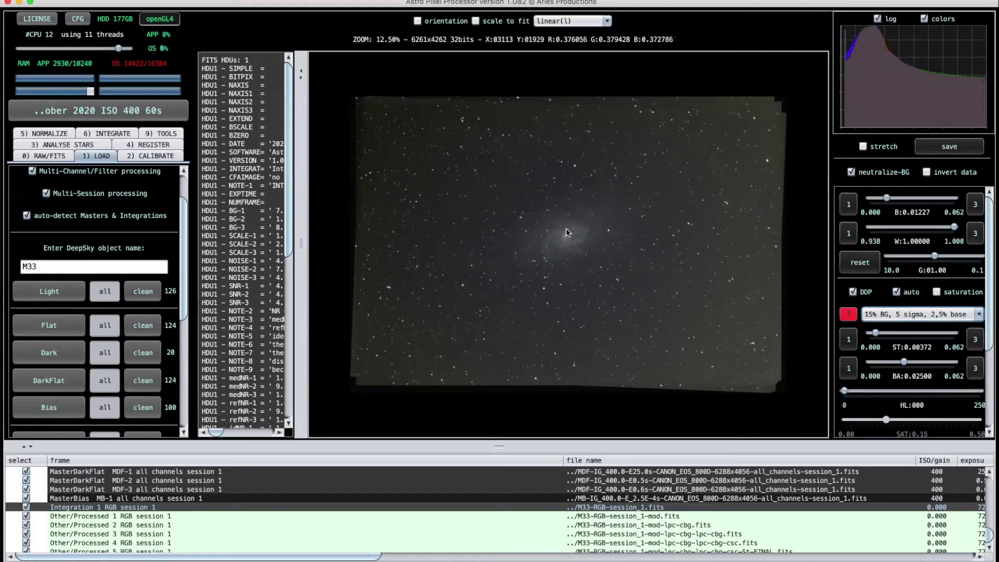
{"action": "scroll", "coordinate": [570, 232], "scroll_direction": "up", "scroll_amount": 3}
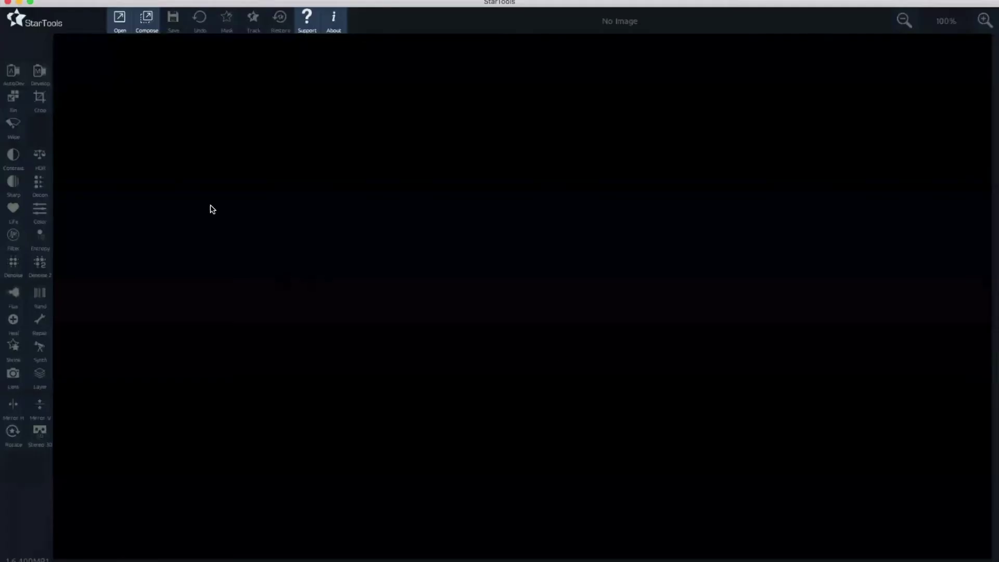
- Open M33 1 APP-Unstretched.fits as linear OSC/DSLR Bayer data that is not white balanced
{"action": "left_click", "coordinate": [119, 24]}
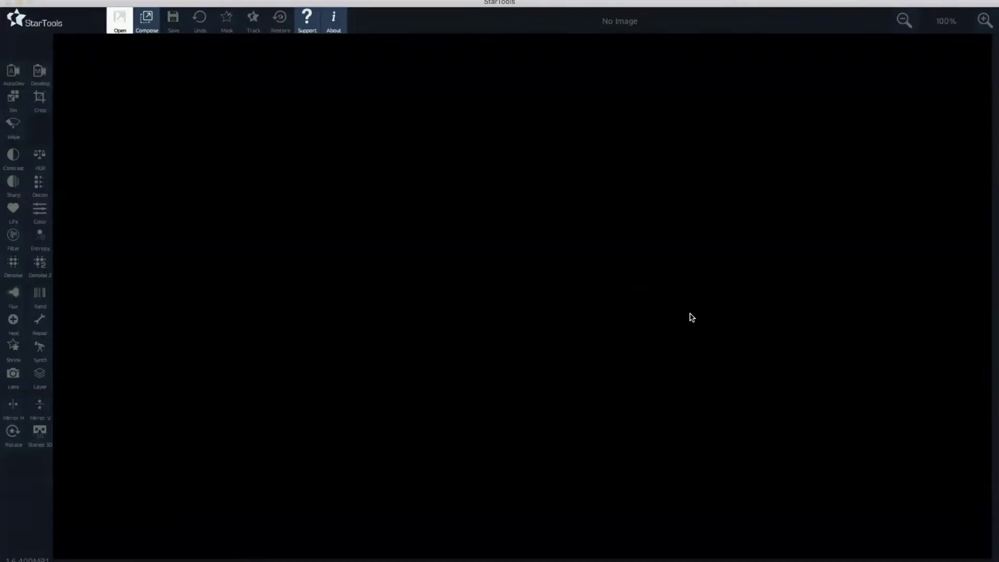
{"action": "left_click", "coordinate": [500, 225]}
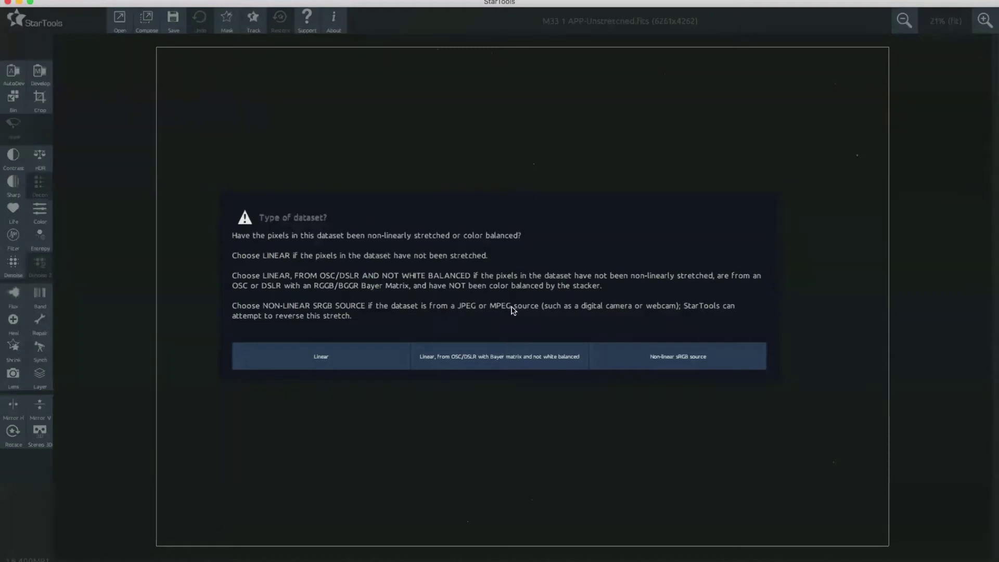
{"action": "left_click", "coordinate": [489, 358]}
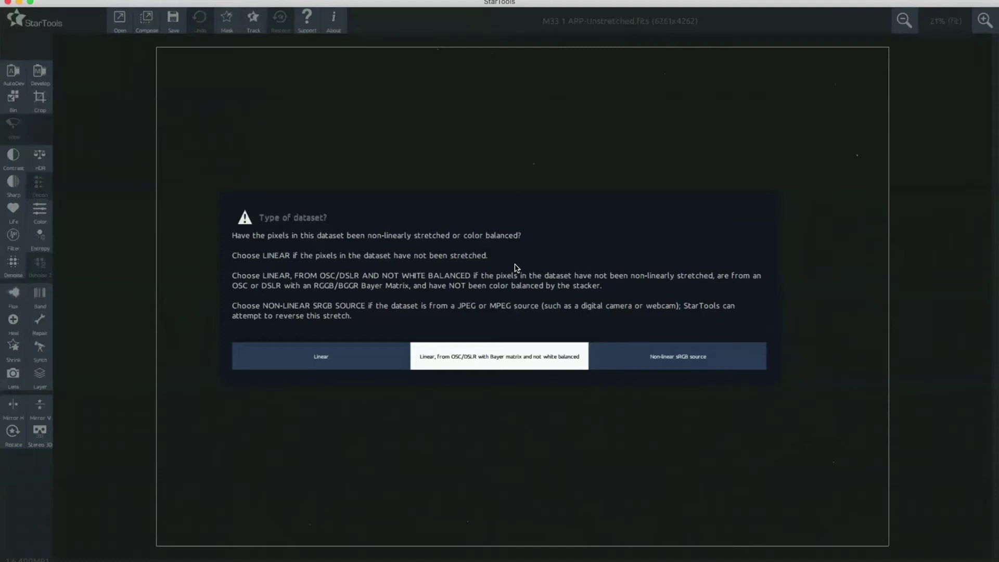
{"action": "left_click", "coordinate": [503, 323]}
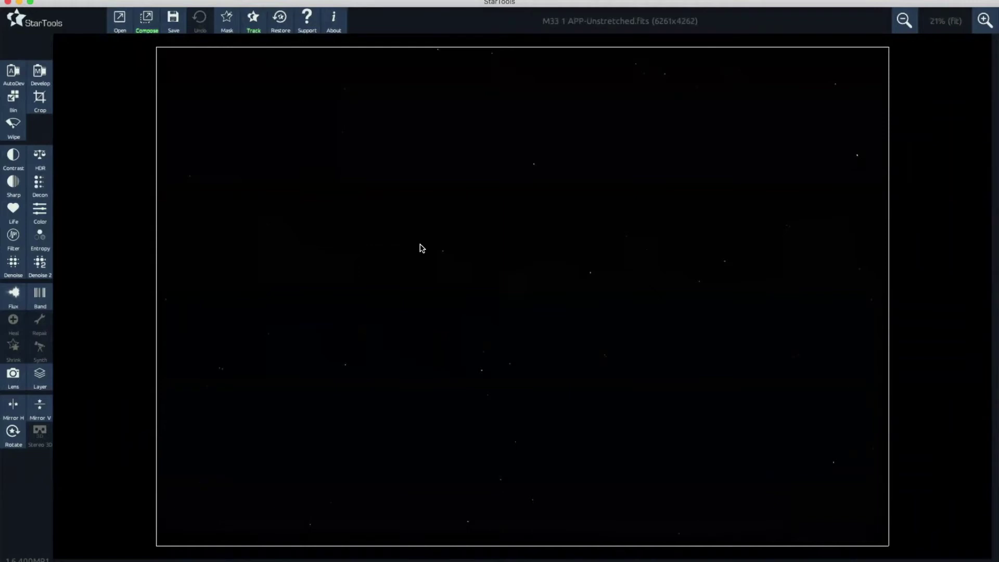
- Apply AutoDev's default global stretch to the M33 data and keep it
{"action": "left_click", "coordinate": [6, 77]}
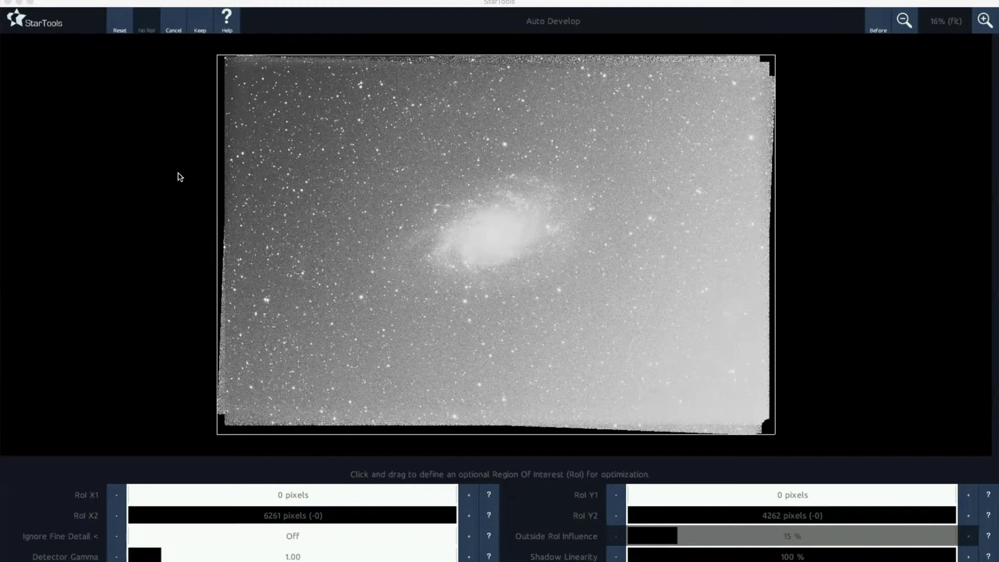
{"action": "left_click", "coordinate": [201, 26]}
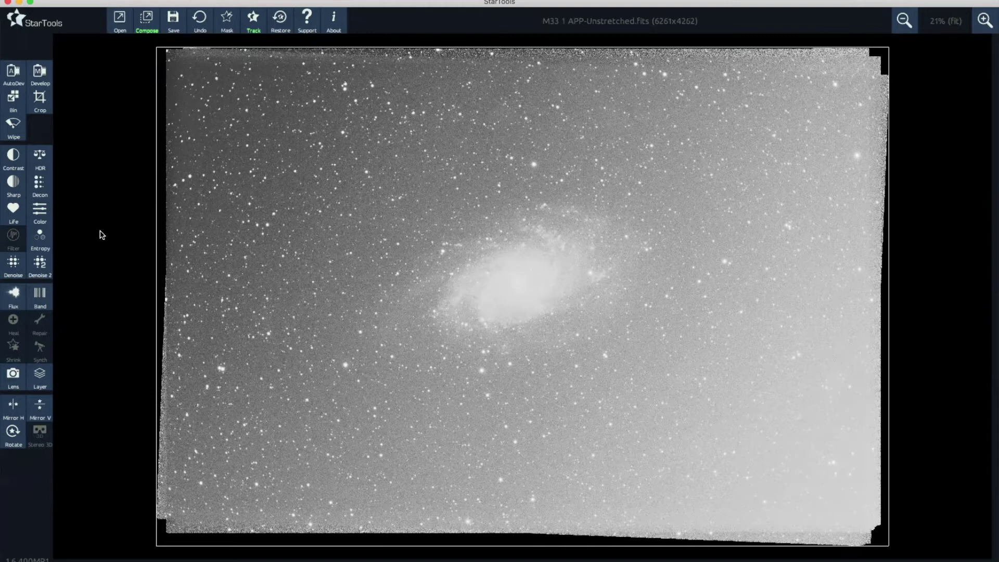
- Bin the image at about 45% scale, down to 2834x1929 pixels, and keep it
{"action": "left_click", "coordinate": [11, 102]}
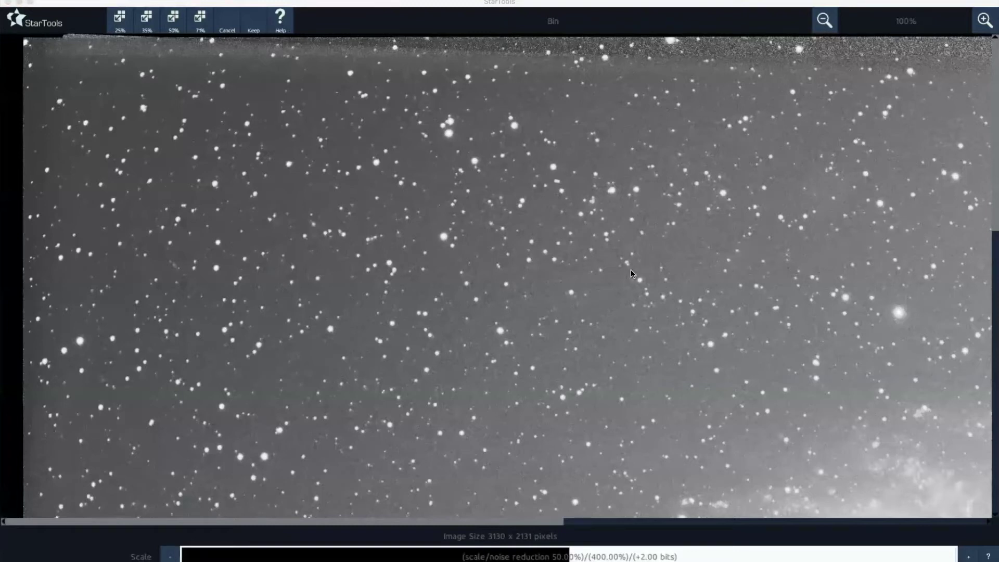
{"action": "left_click", "coordinate": [826, 23]}
{"action": "left_click", "coordinate": [825, 21]}
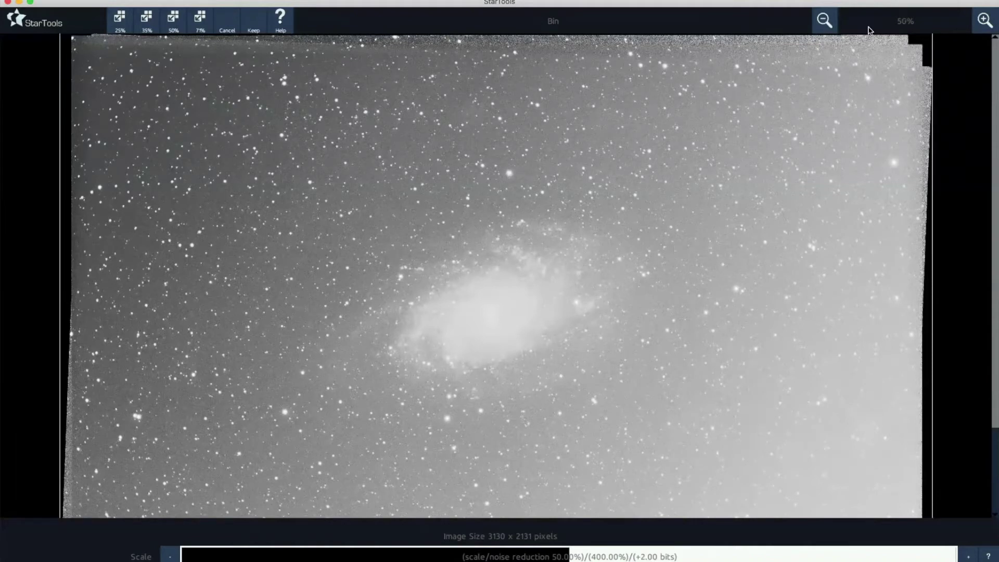
{"action": "left_click", "coordinate": [824, 21]}
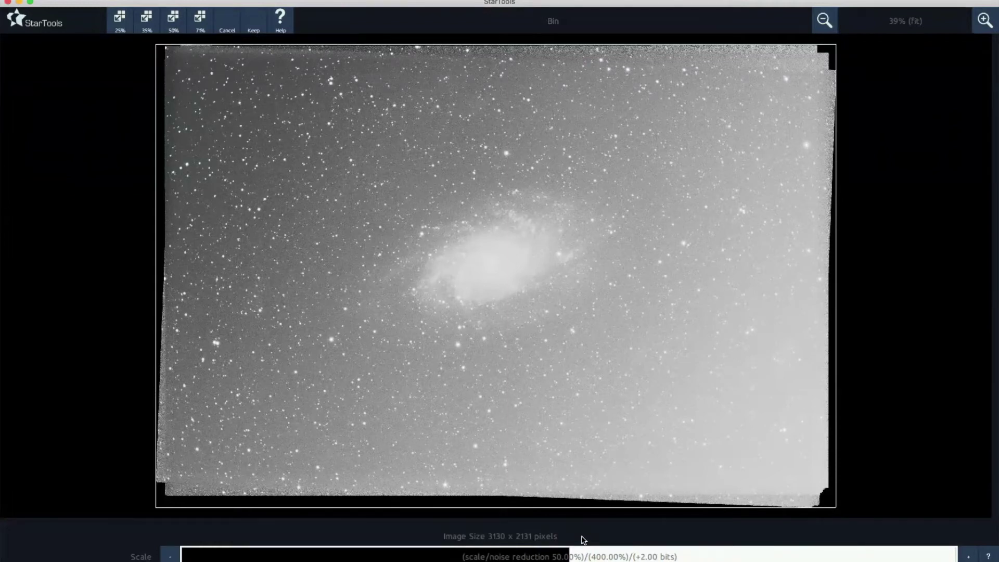
{"action": "left_click_drag", "start_coordinate": [569, 555], "coordinate": [532, 555]}
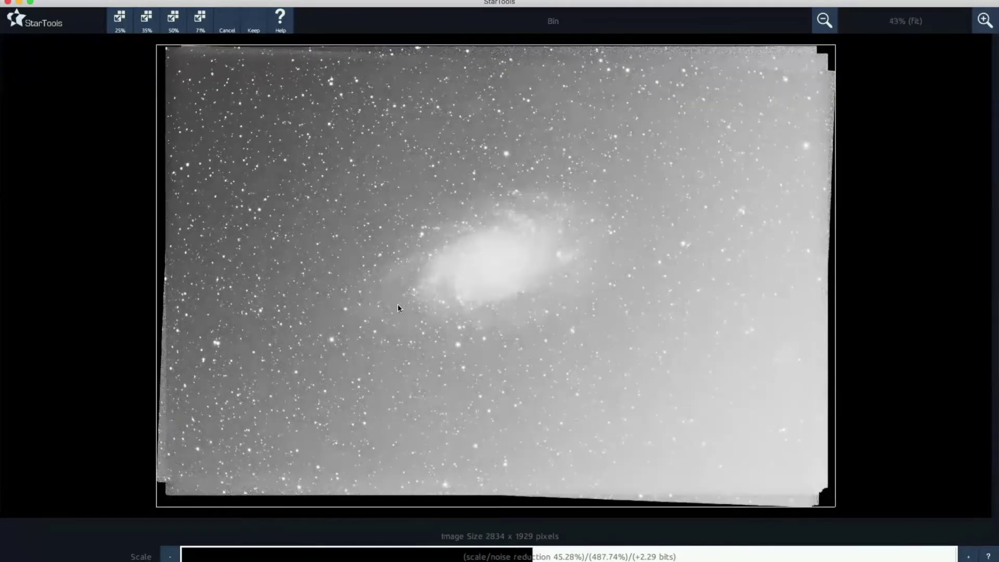
{"action": "left_click", "coordinate": [258, 26]}
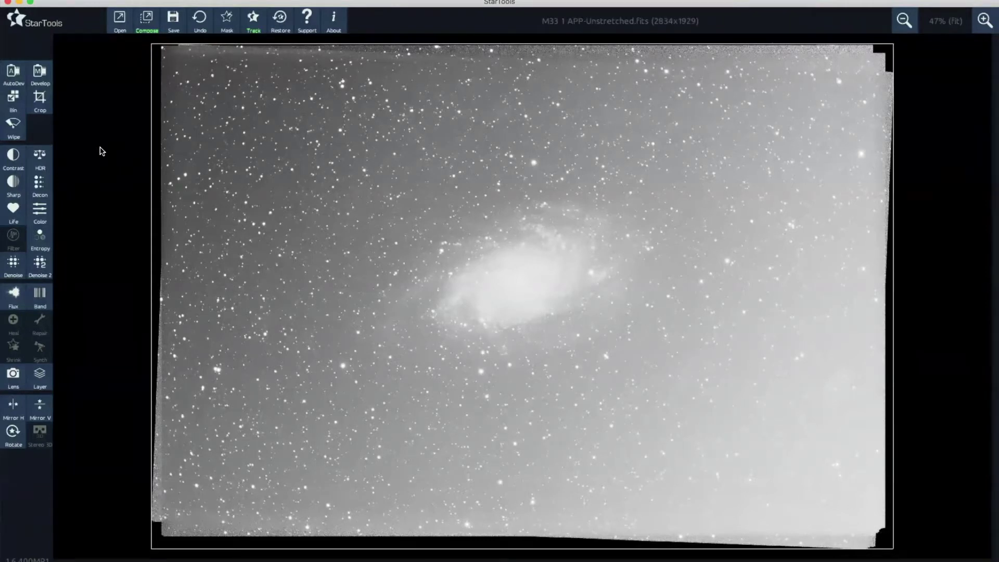
- Draw a crop rectangle around the galaxy and set its left edge to 221 pixels
{"action": "left_click", "coordinate": [43, 103]}
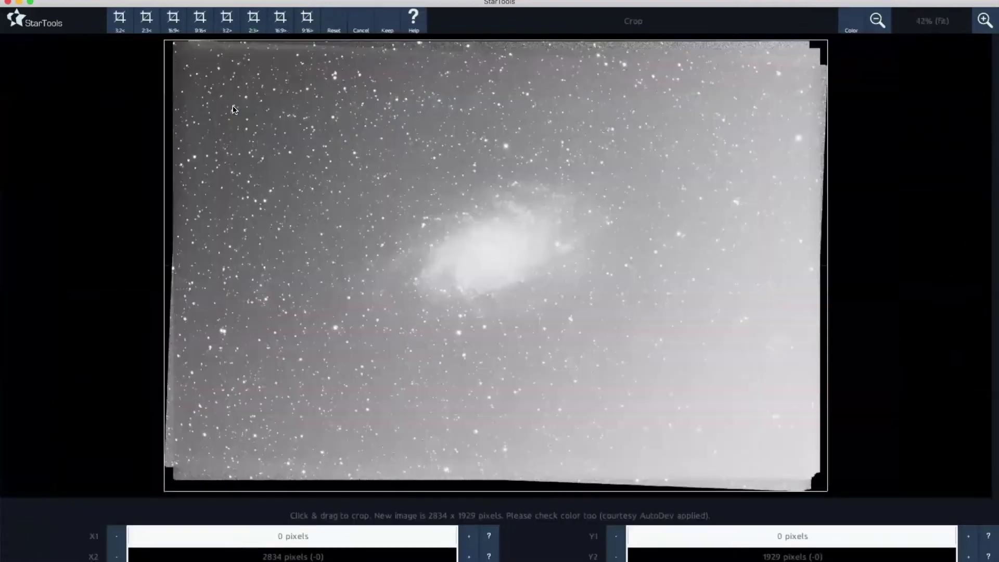
{"action": "left_click_drag", "start_coordinate": [212, 78], "coordinate": [514, 227]}
{"action": "left_click_drag", "start_coordinate": [626, 288], "coordinate": [787, 454]}
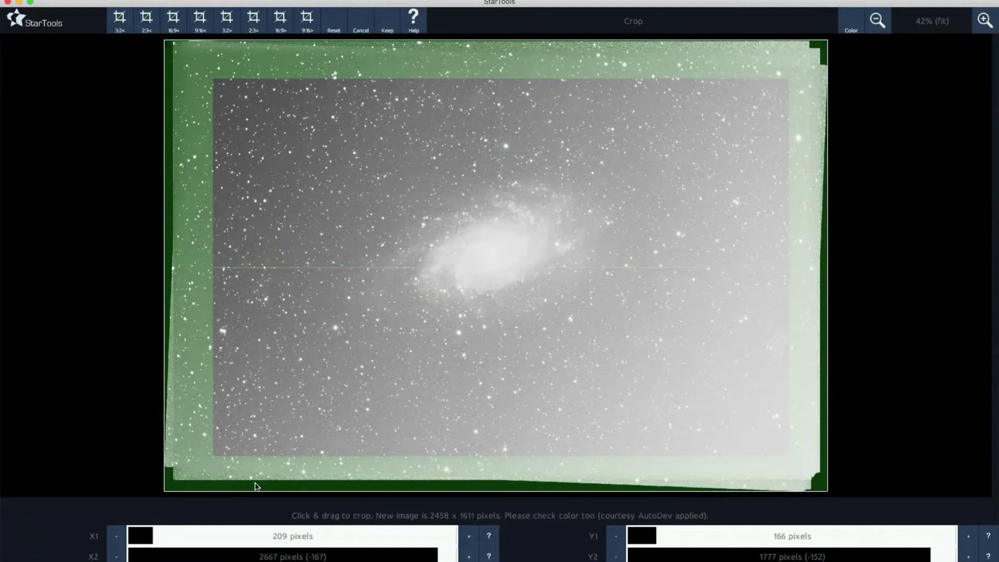
{"action": "left_click", "coordinate": [162, 535]}
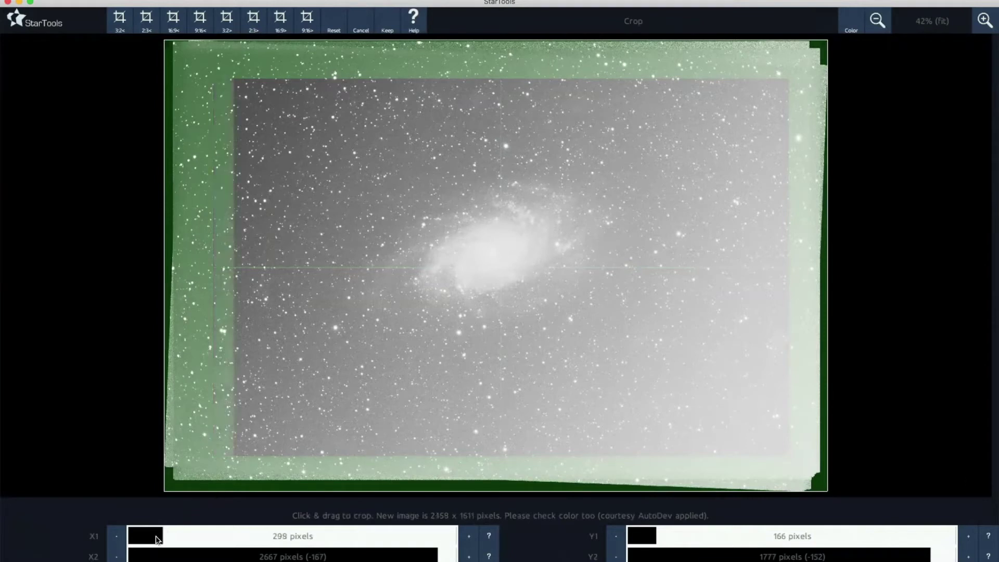
{"action": "left_click", "coordinate": [155, 536]}
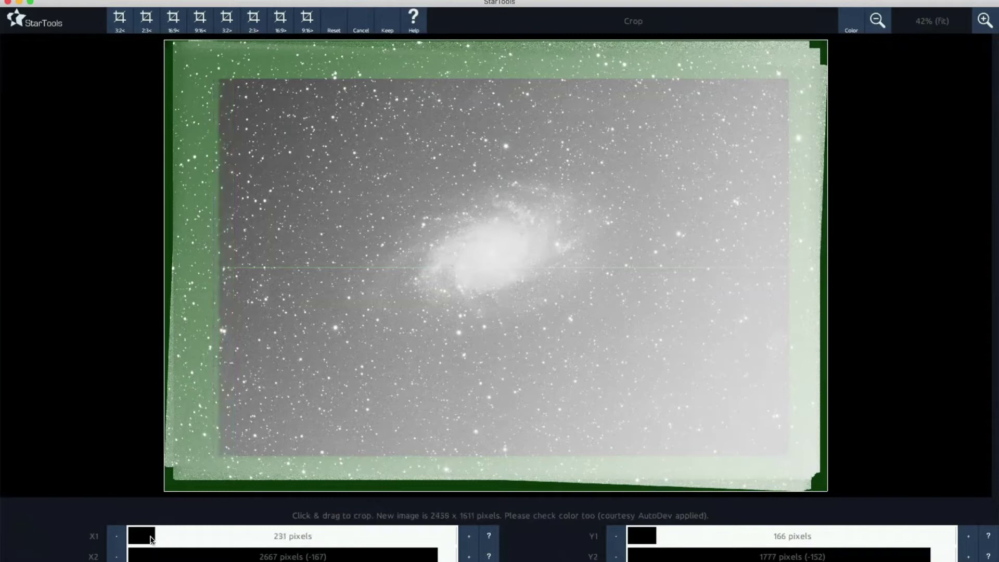
{"action": "left_click", "coordinate": [150, 539]}
{"action": "left_click", "coordinate": [152, 539]}
{"action": "left_click", "coordinate": [154, 540]}
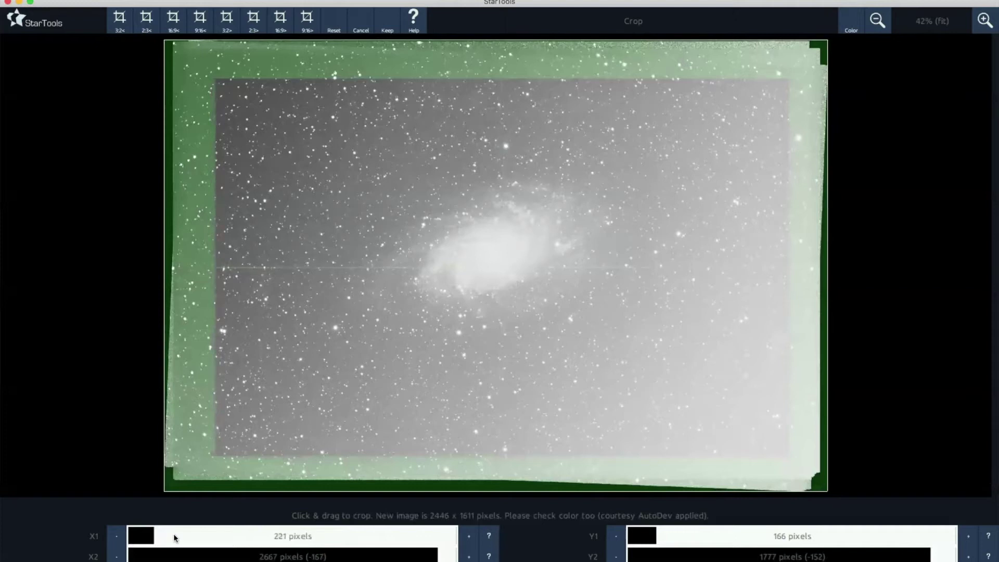
- Trim the right, top and bottom crop edges and apply the 2358x1497 crop
{"action": "left_click", "coordinate": [428, 556]}
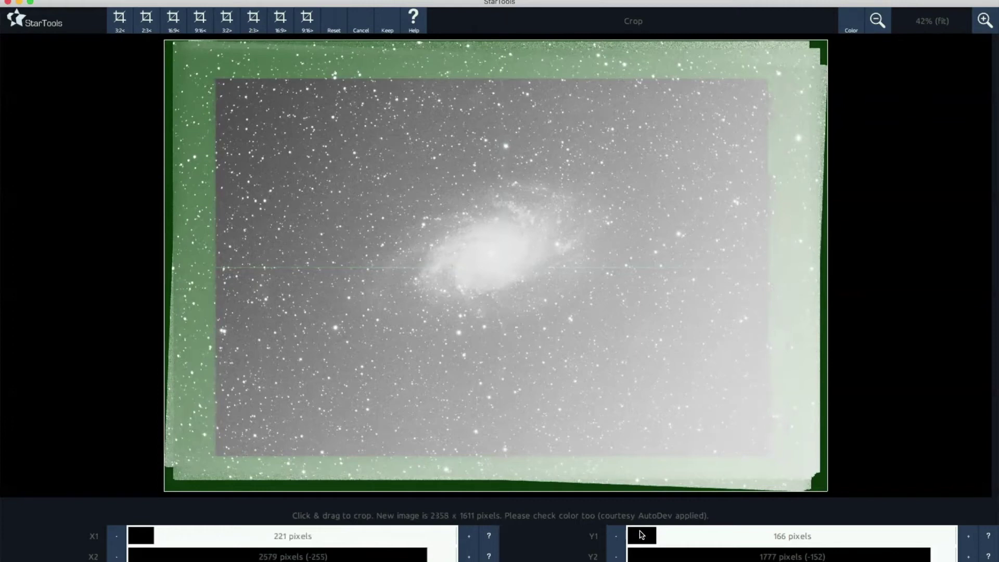
{"action": "left_click", "coordinate": [652, 538]}
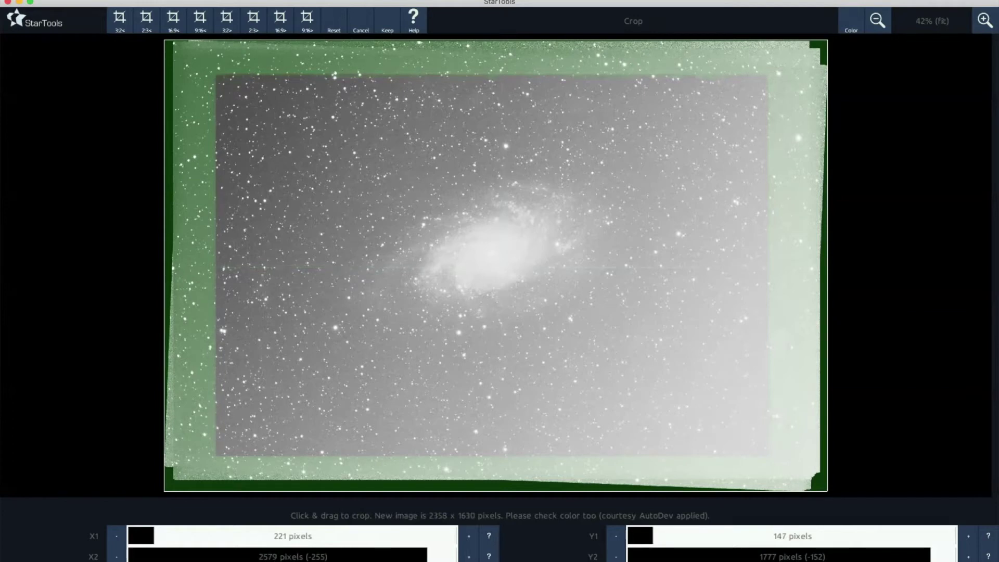
{"action": "left_click", "coordinate": [918, 556]}
{"action": "left_click", "coordinate": [907, 556]}
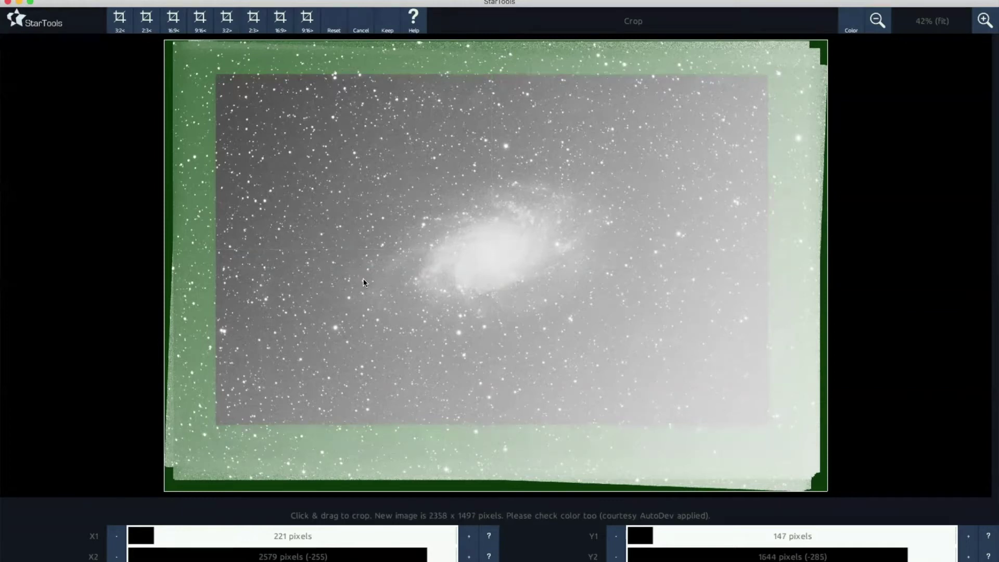
{"action": "left_click", "coordinate": [387, 27]}
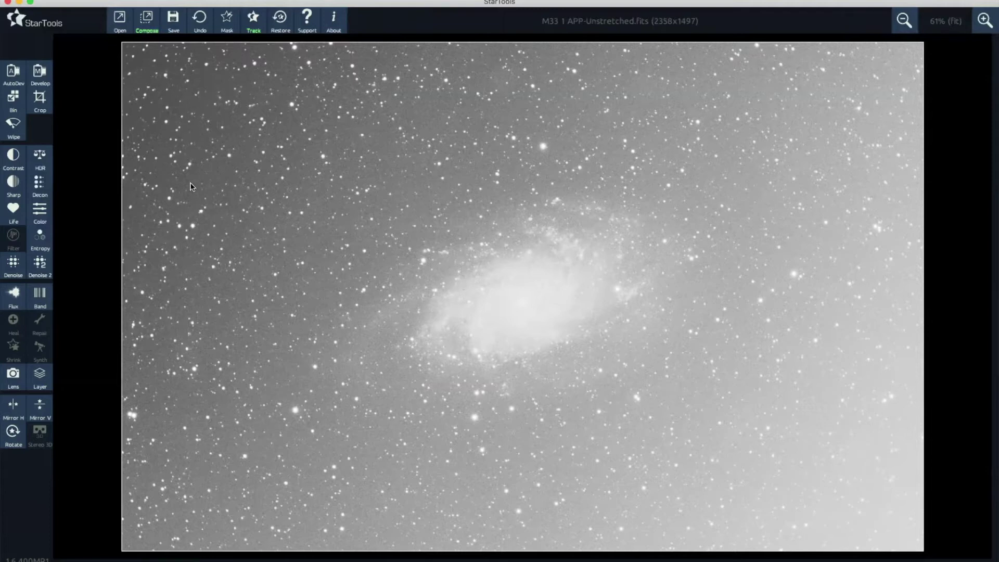
- In Wipe, clear the mask, lasso around M33, and invert so only the sky background is masked
{"action": "left_click", "coordinate": [13, 130]}
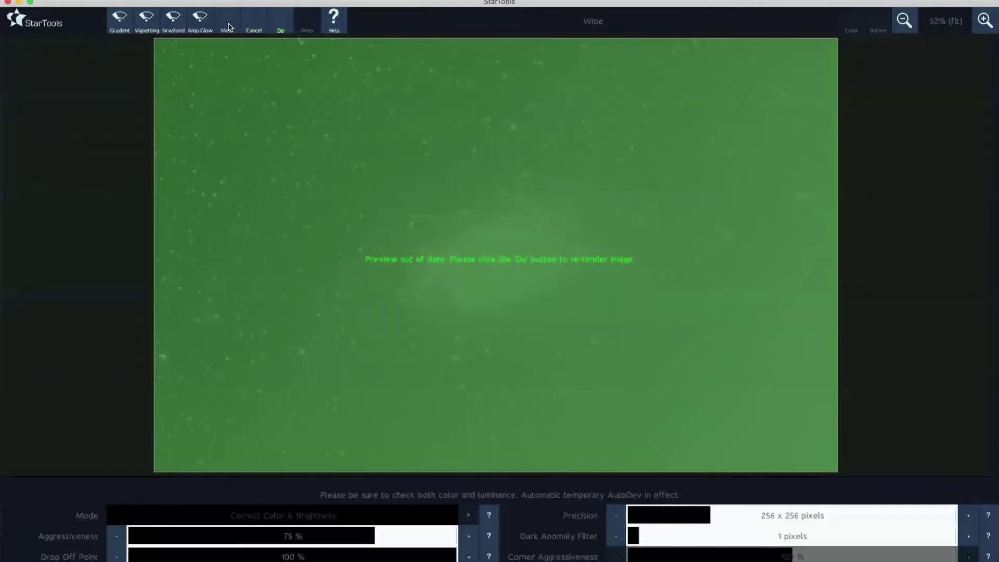
{"action": "left_click", "coordinate": [228, 27]}
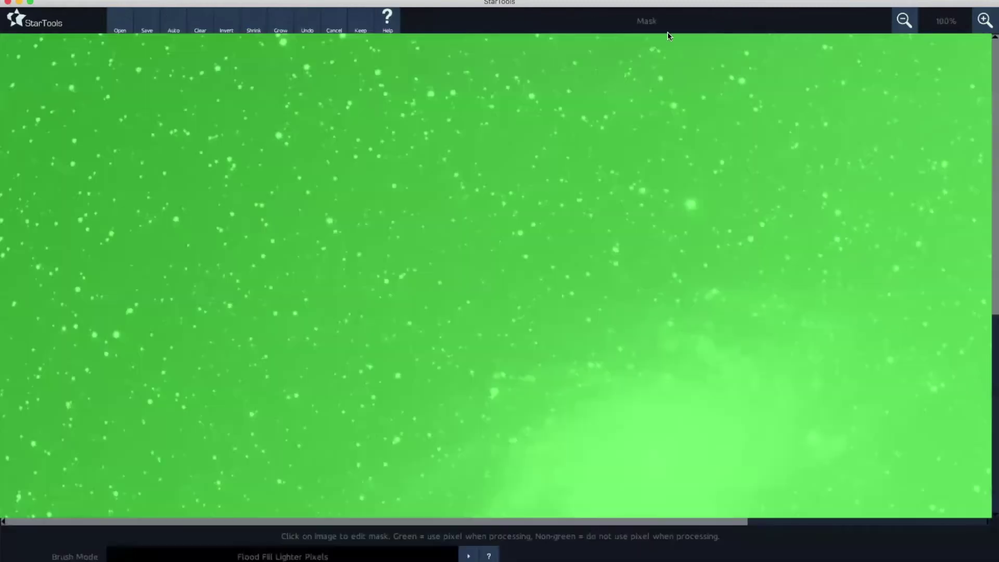
{"action": "left_click", "coordinate": [907, 26]}
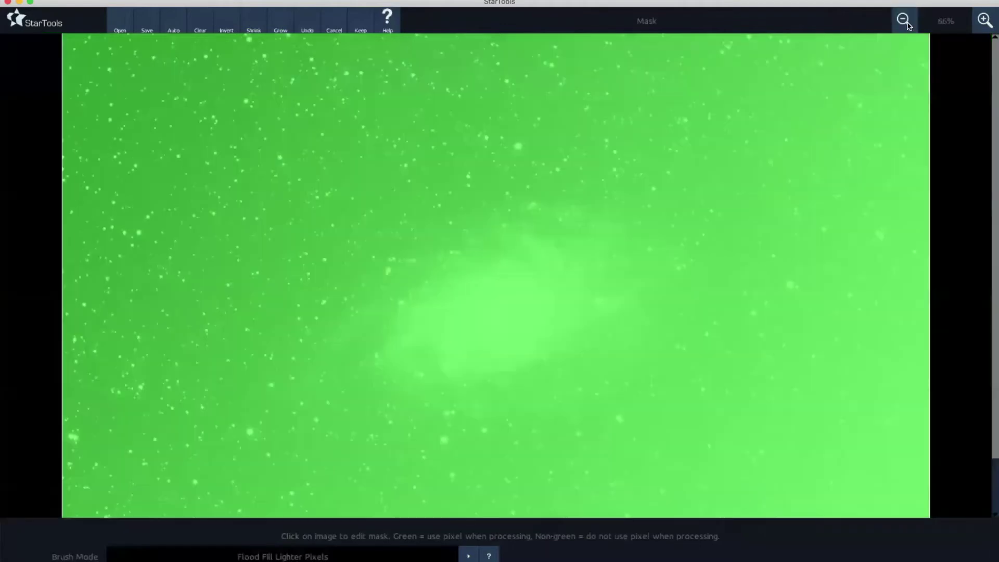
{"action": "left_click", "coordinate": [201, 27]}
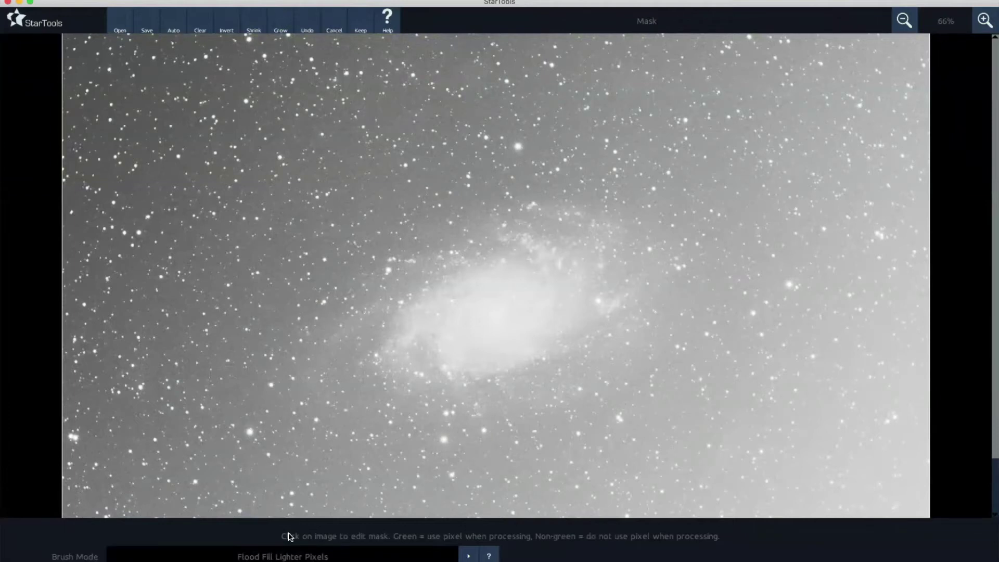
{"action": "left_click", "coordinate": [273, 556]}
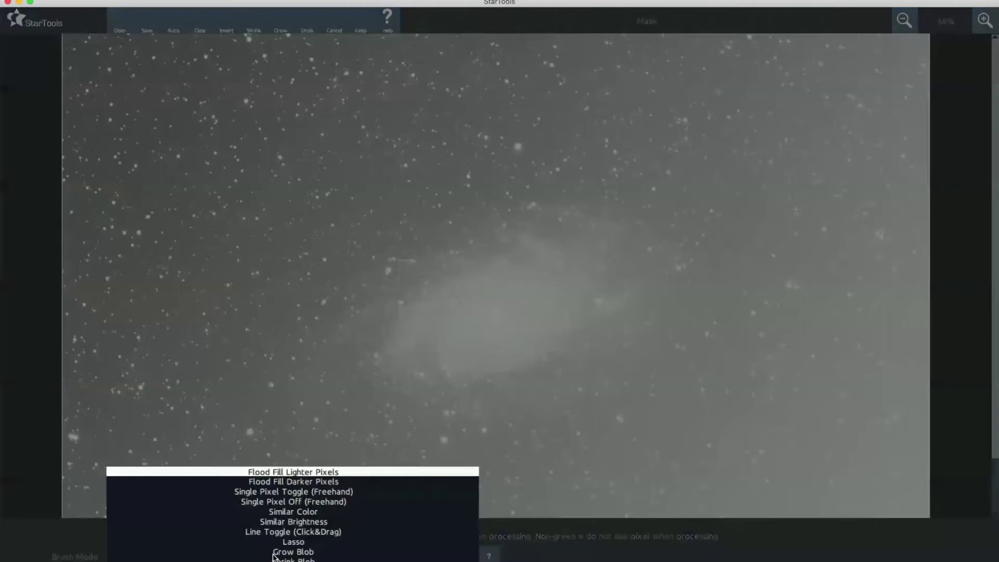
{"action": "left_click", "coordinate": [294, 544]}
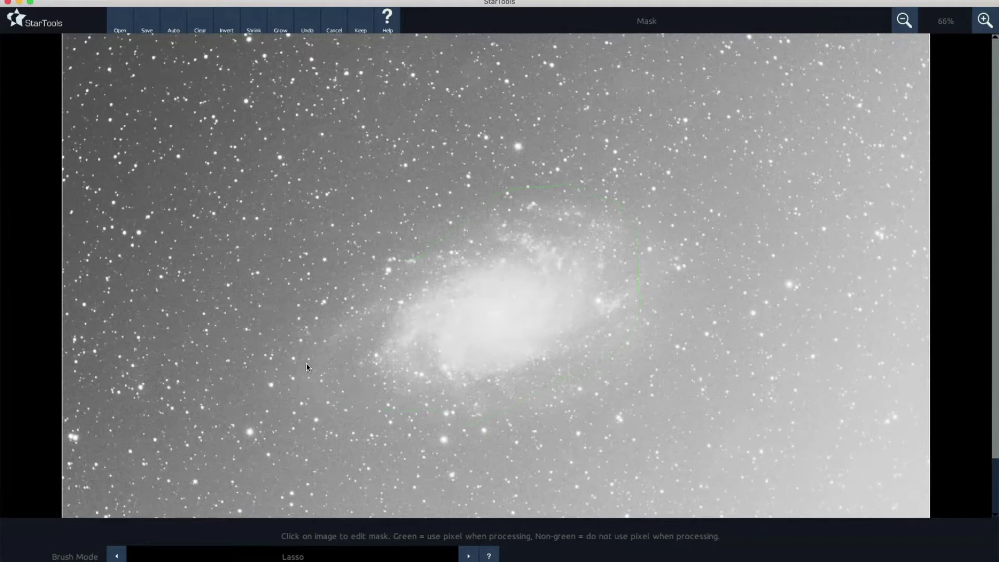
{"action": "left_click_drag", "start_coordinate": [375, 270], "coordinate": [376, 270]}
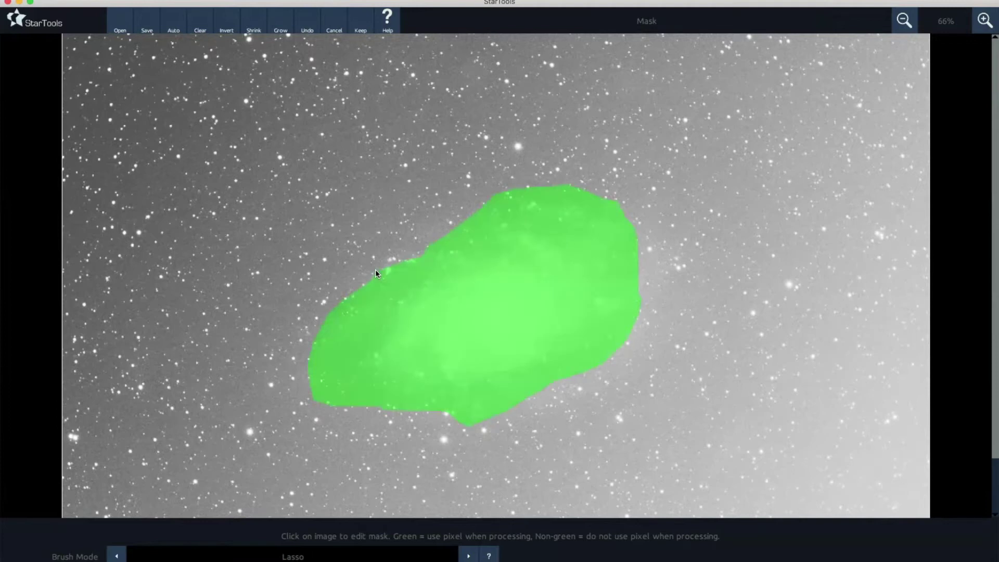
{"action": "left_click", "coordinate": [227, 28]}
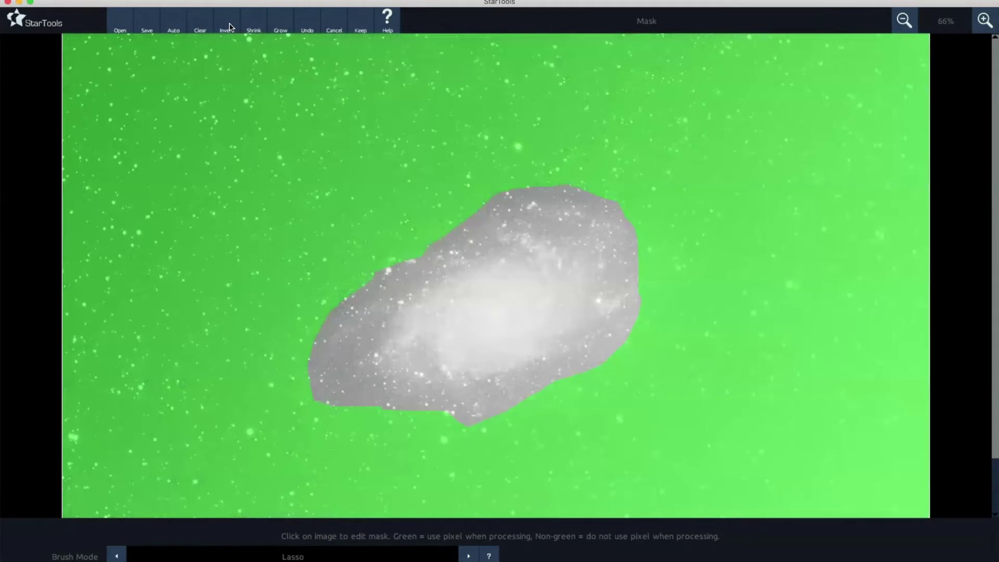
{"action": "left_click", "coordinate": [361, 26]}
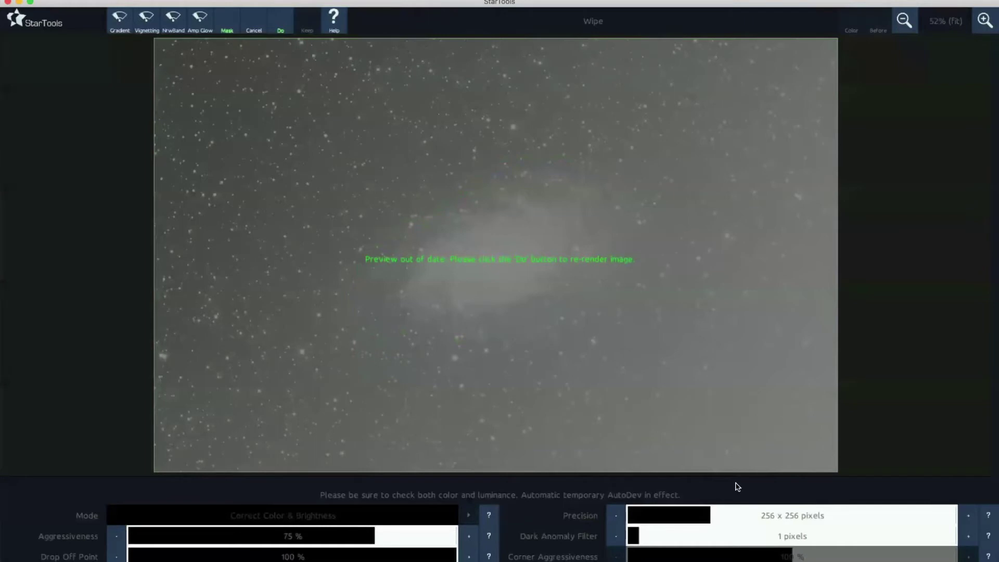
- Set Wipe Precision to 512 x 512 and Dark Anomaly Filter to 6 pixels, reading each help note
{"action": "left_click", "coordinate": [793, 517]}
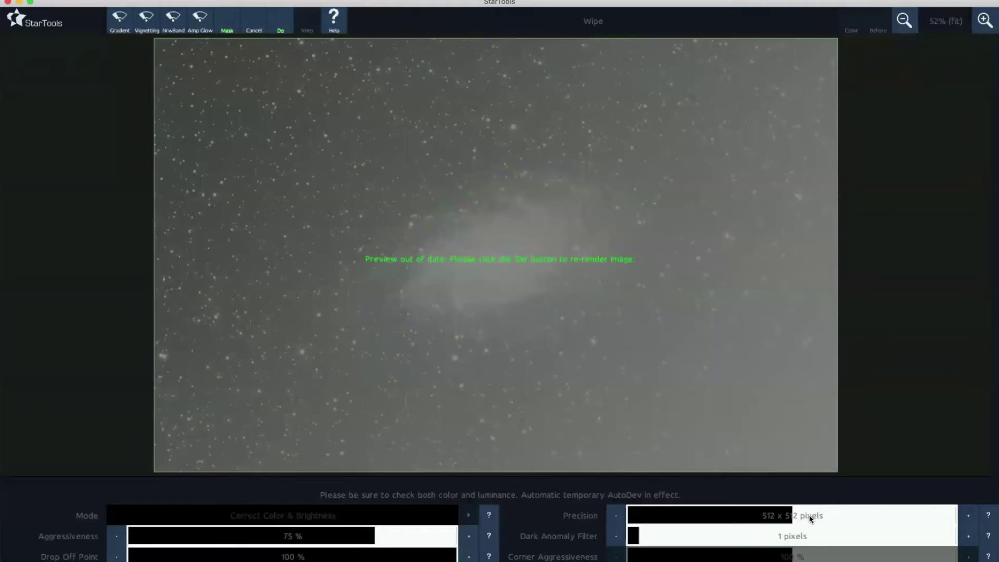
{"action": "left_click", "coordinate": [990, 515]}
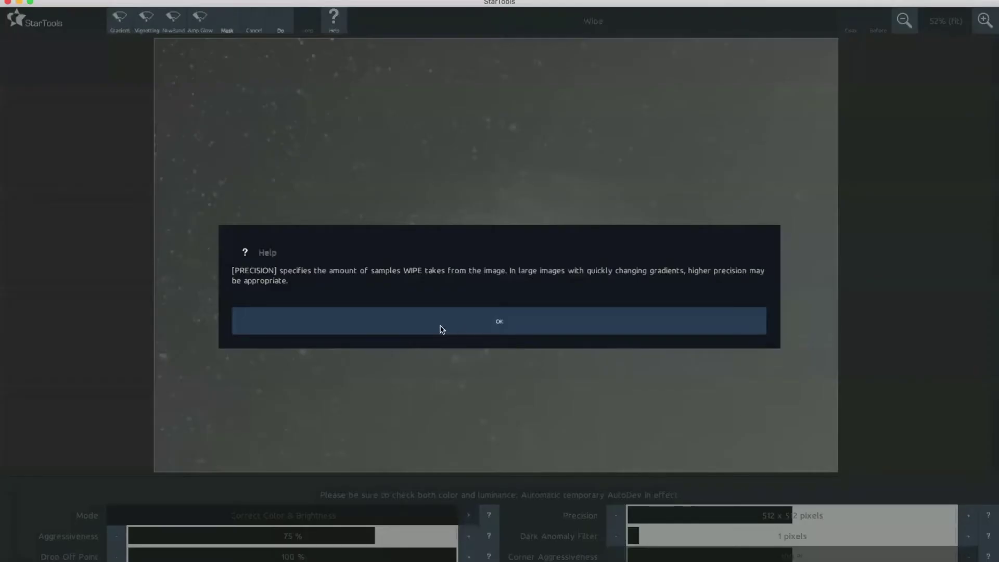
{"action": "left_click", "coordinate": [485, 321]}
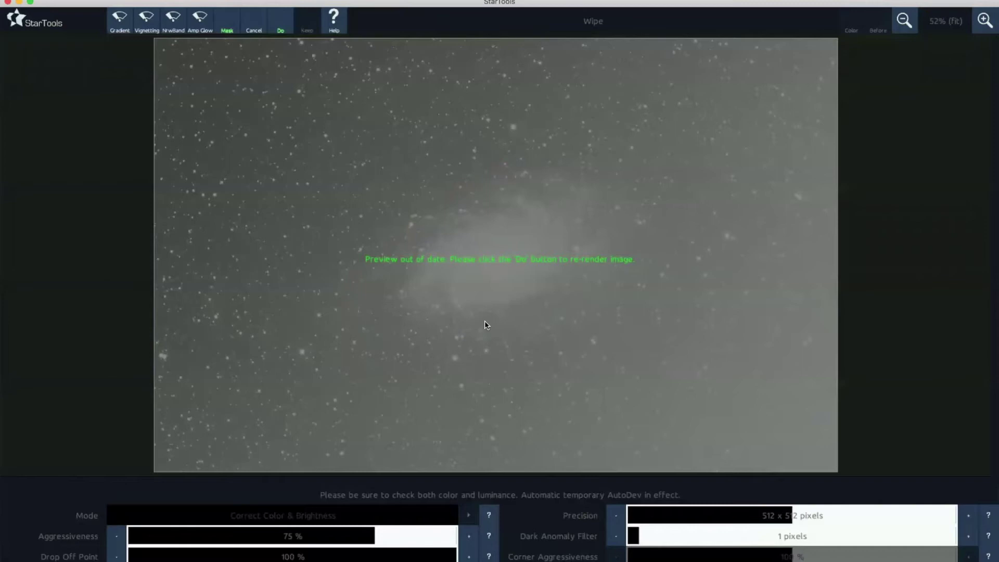
{"action": "left_click_drag", "start_coordinate": [727, 535], "coordinate": [696, 537]}
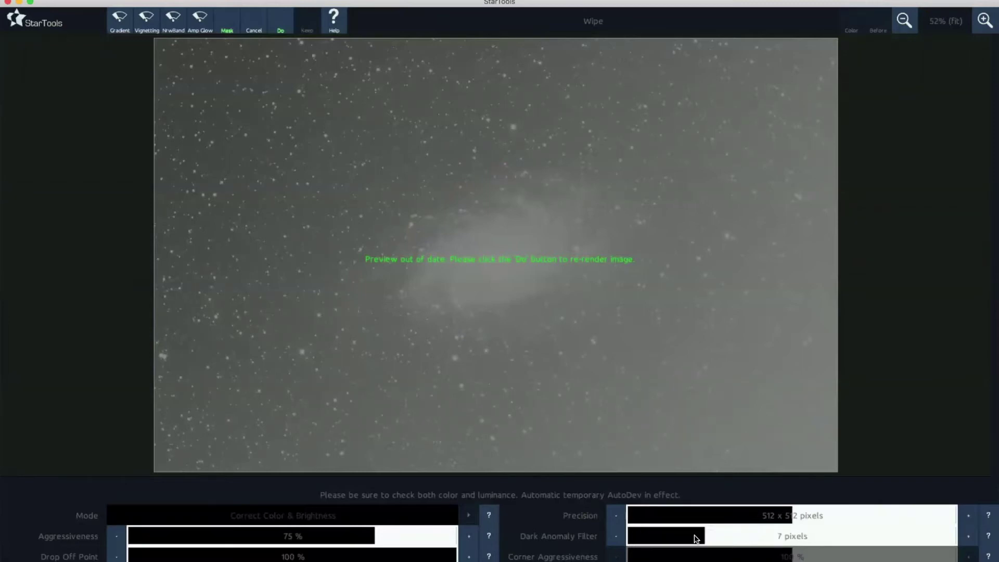
{"action": "left_click", "coordinate": [616, 536]}
{"action": "left_click", "coordinate": [988, 537]}
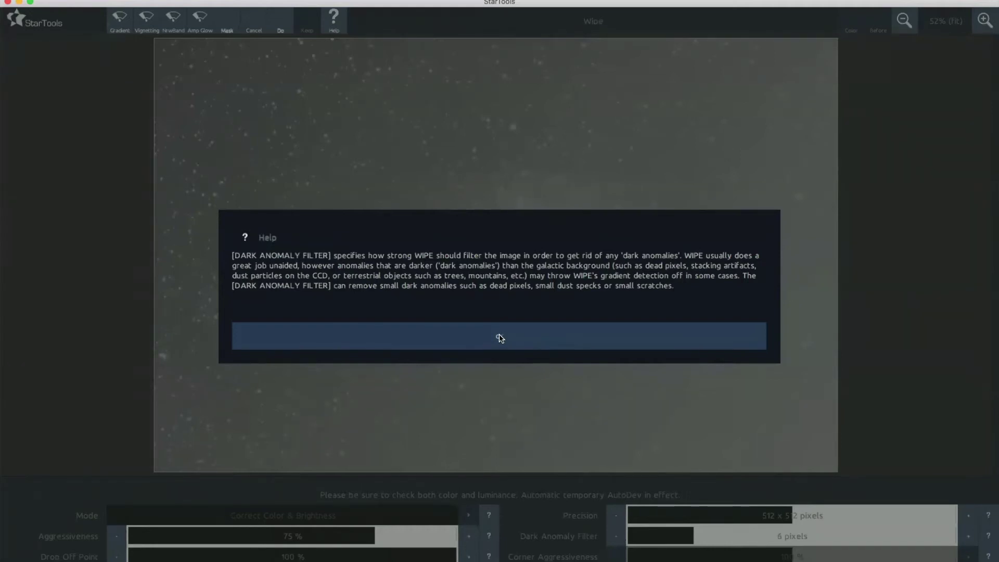
{"action": "left_click", "coordinate": [452, 330]}
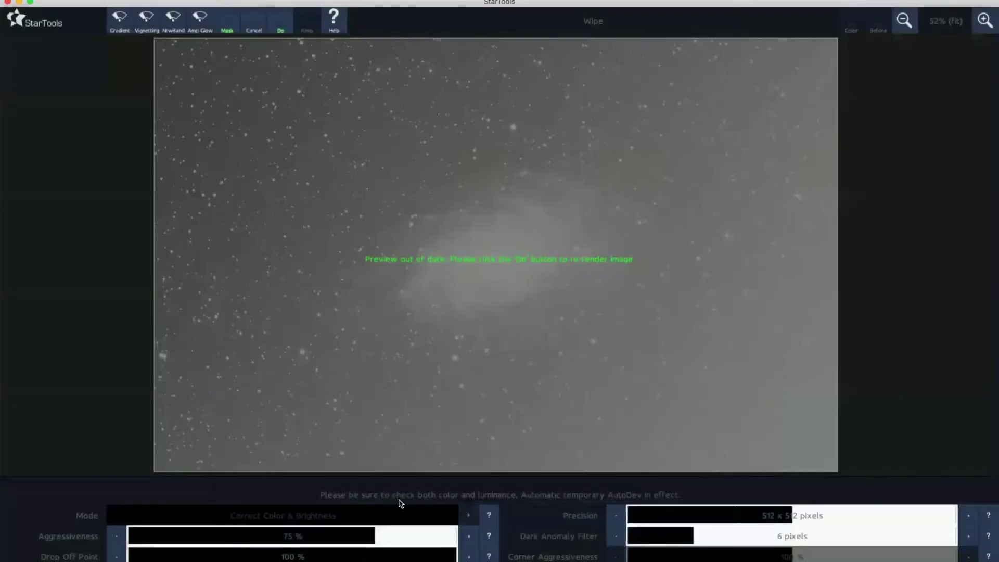
- Run Wipe at 512x512 precision with the 6-pixel filter to remove the sky gradient
{"action": "left_click", "coordinate": [280, 27]}
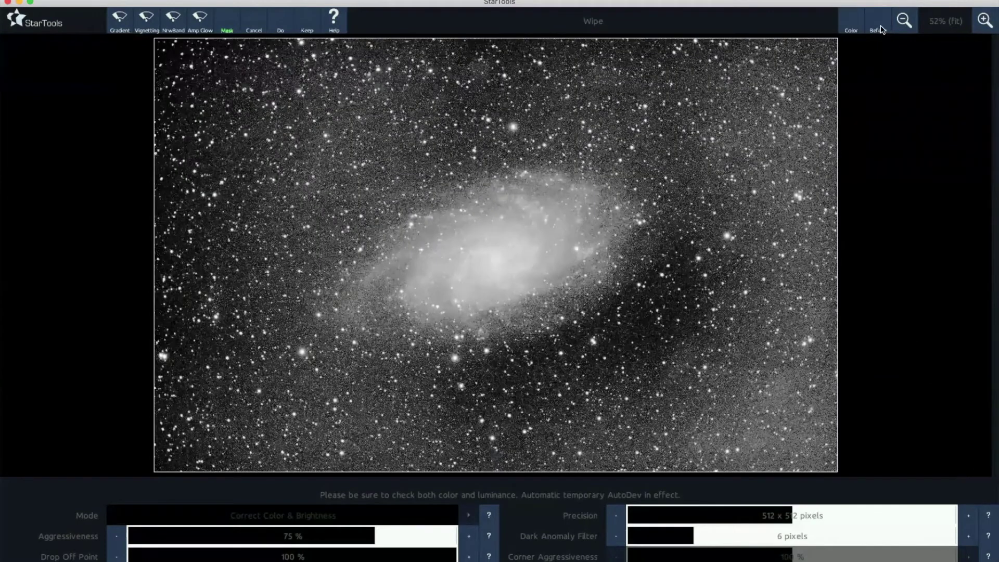
- Compare before and after, then keep the Wipe result past the colour-check warning
{"action": "left_click", "coordinate": [878, 27]}
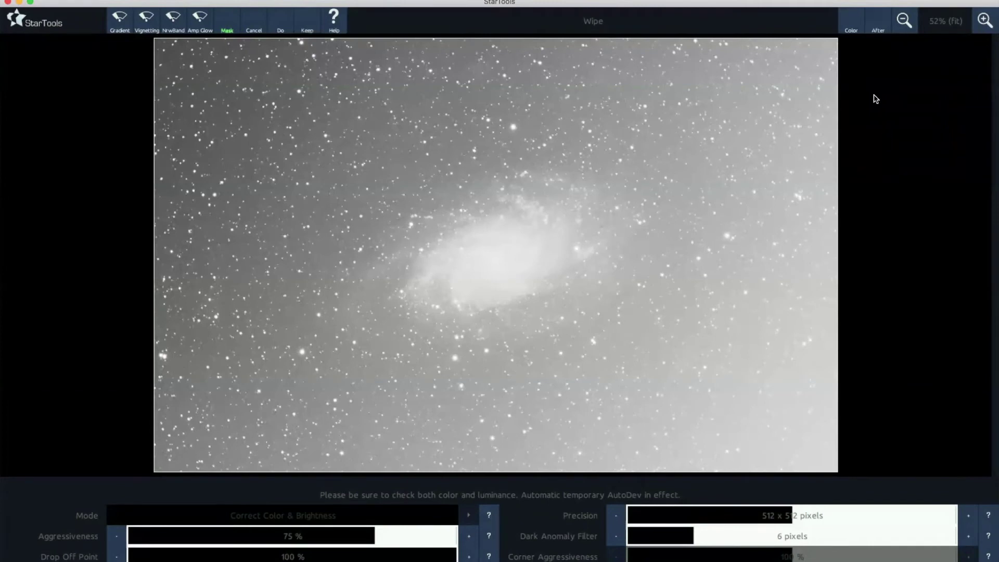
{"action": "left_click", "coordinate": [879, 29]}
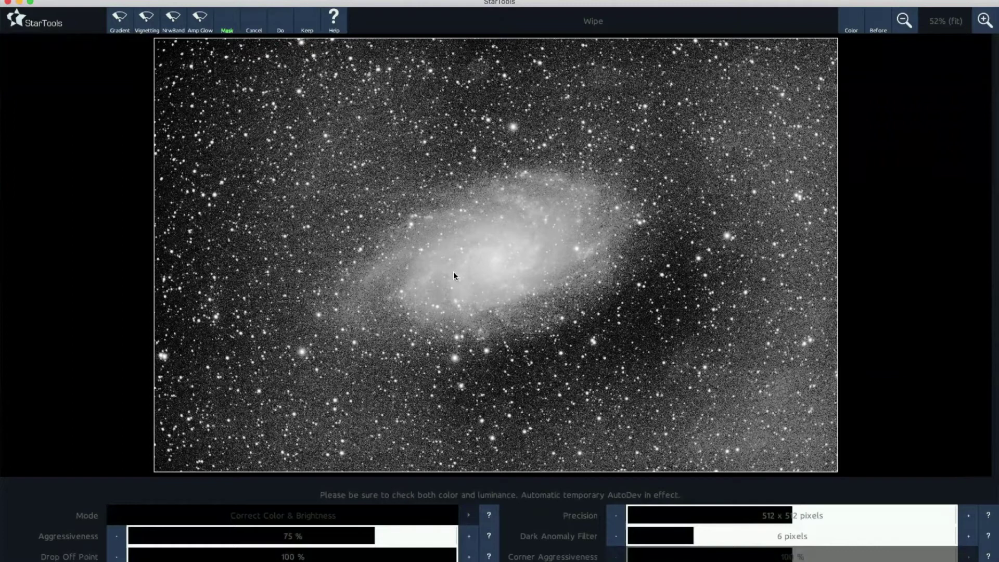
{"action": "left_click", "coordinate": [305, 24]}
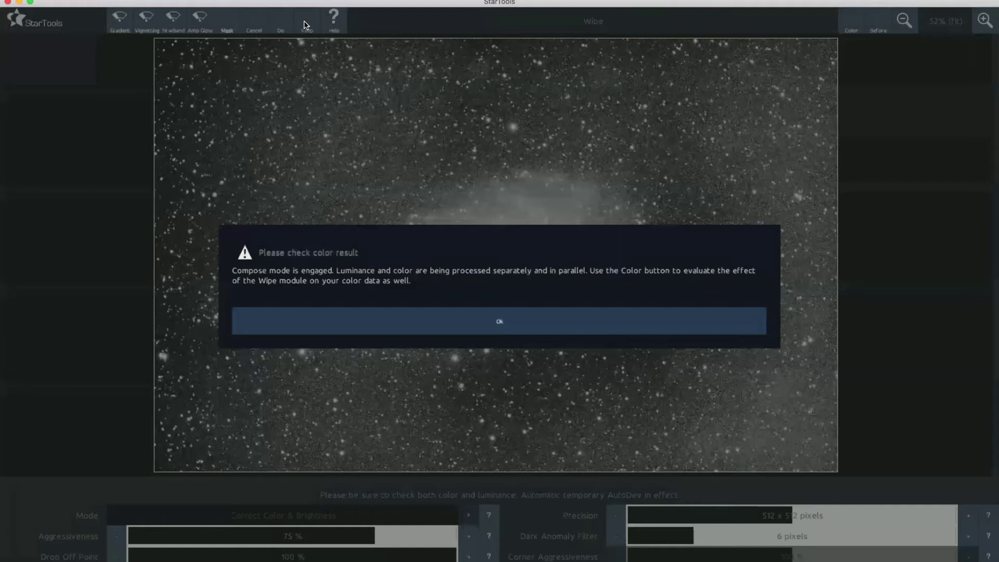
{"action": "left_click", "coordinate": [451, 312]}
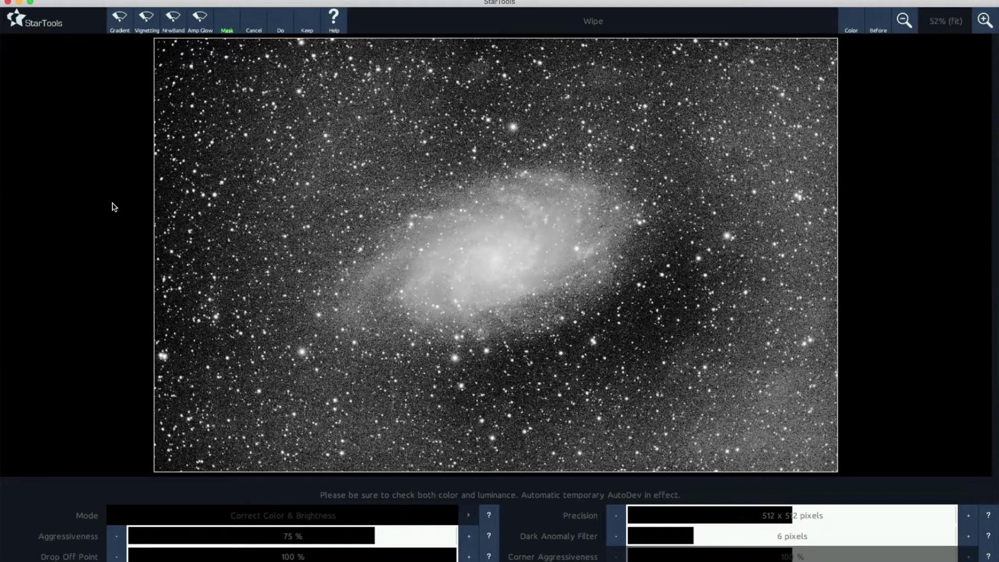
{"action": "left_click", "coordinate": [308, 25]}
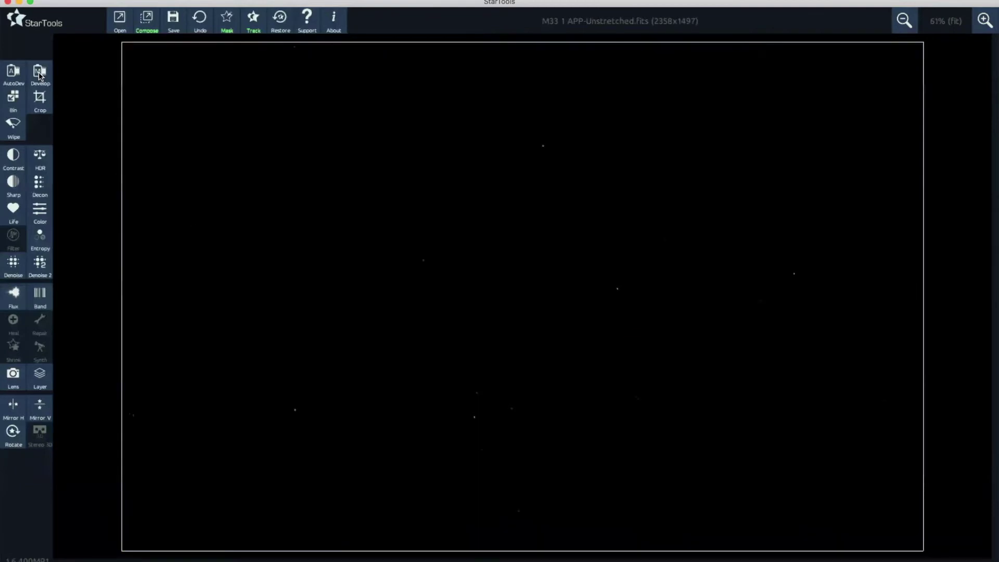
- Redo the global stretch in Develop at 96.93% digital development and keep it
{"action": "left_click", "coordinate": [39, 75]}
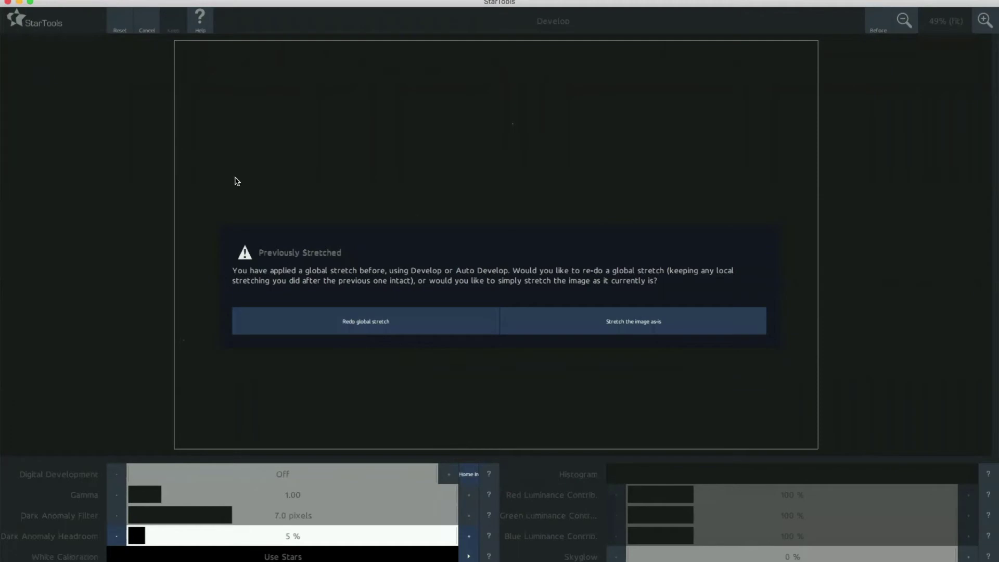
{"action": "left_click", "coordinate": [326, 323]}
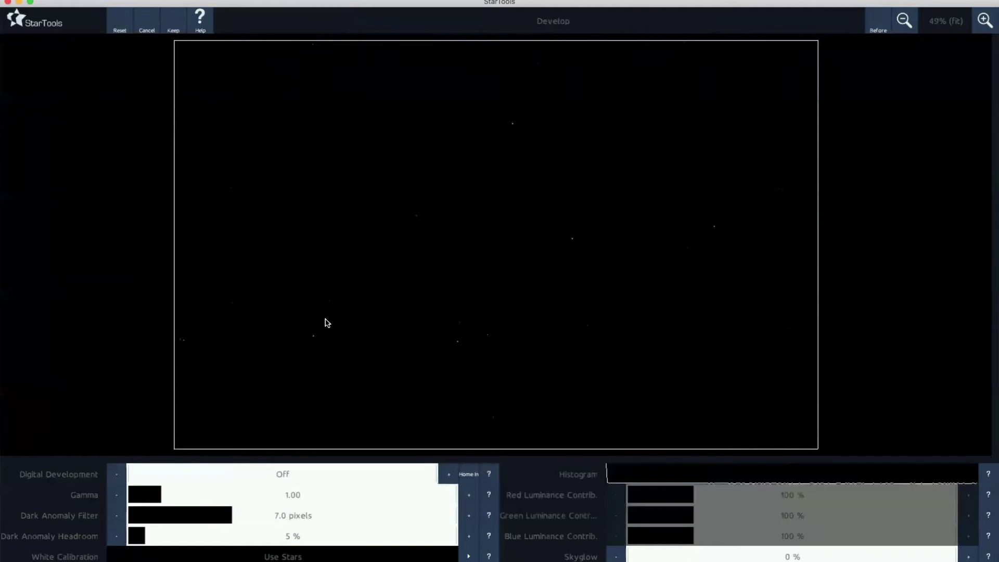
{"action": "left_click", "coordinate": [420, 476]}
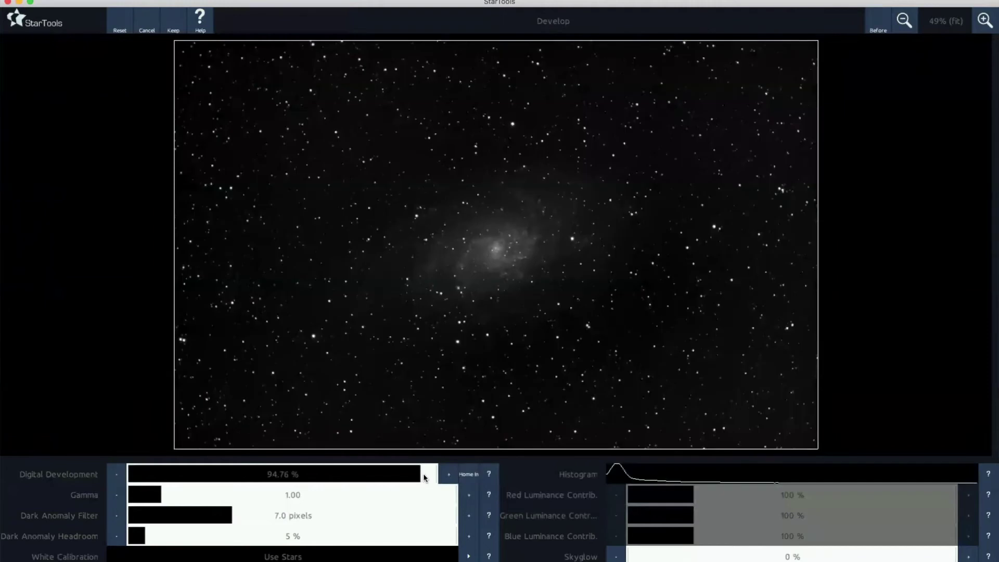
{"action": "left_click", "coordinate": [424, 476]}
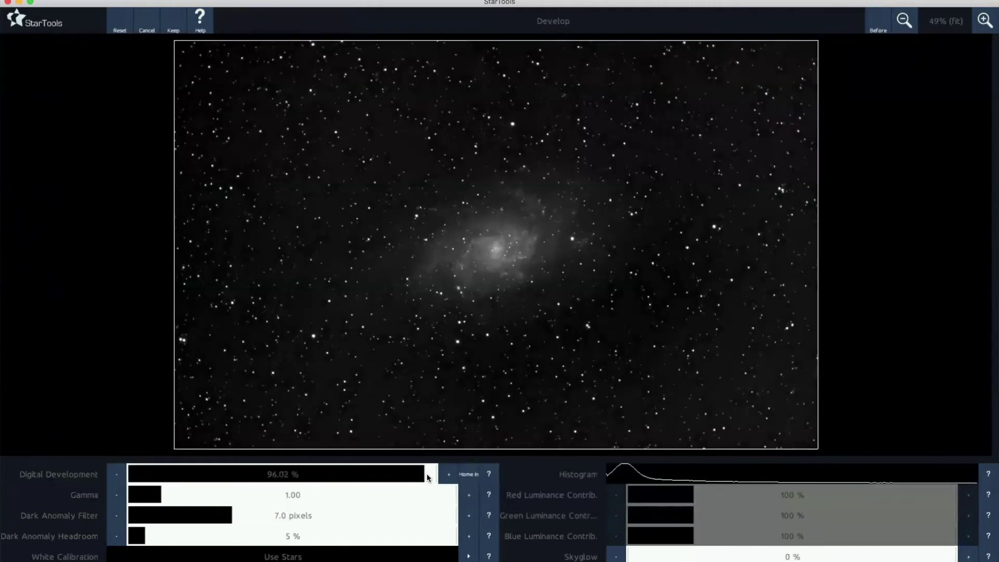
{"action": "left_click", "coordinate": [426, 473]}
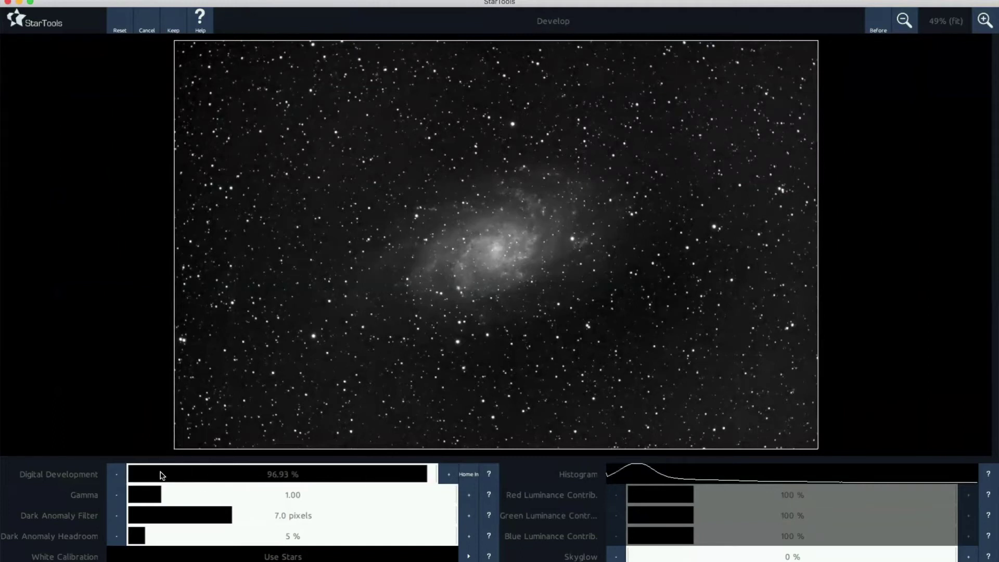
{"action": "left_click", "coordinate": [488, 473]}
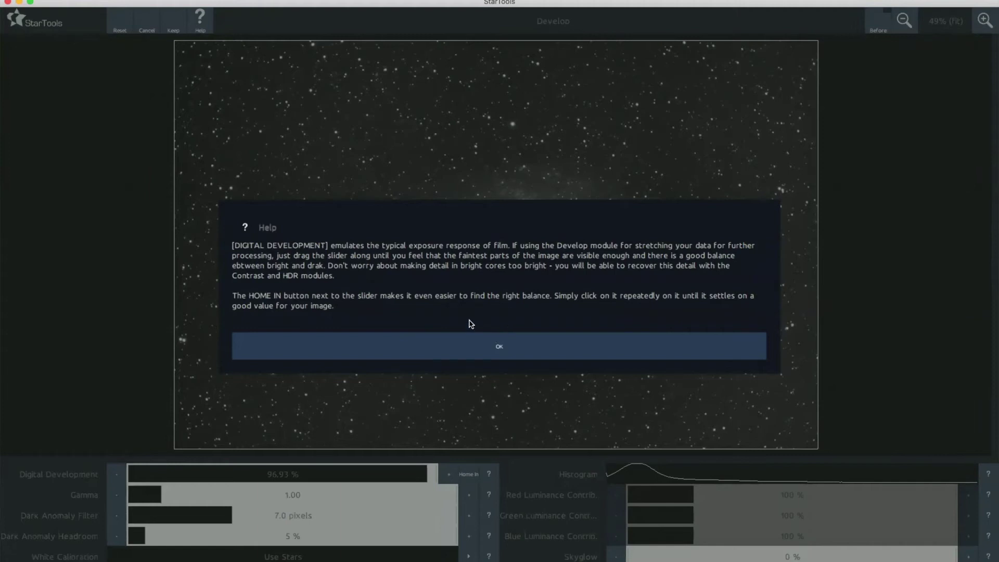
{"action": "left_click", "coordinate": [498, 348]}
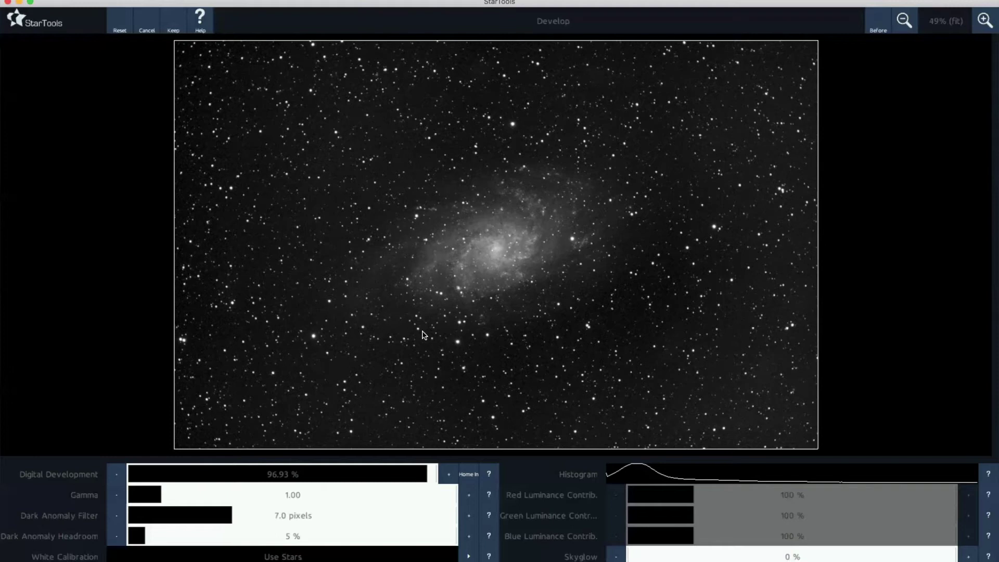
{"action": "left_click", "coordinate": [175, 23]}
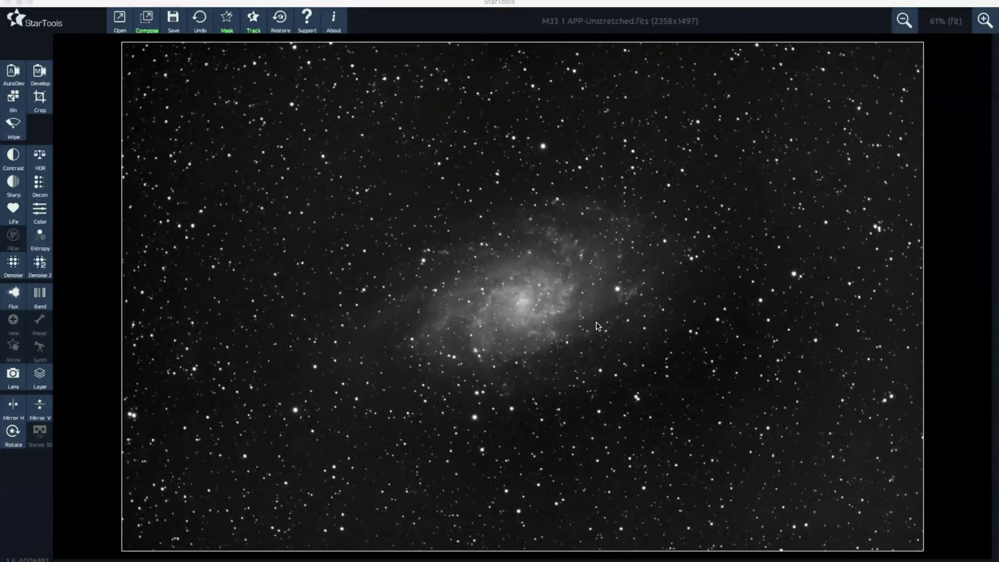
- Apply the HDR Reveal DSO Core preset with a 2000-pixel Detail Size Range and Strength 2.0
{"action": "left_click", "coordinate": [38, 158]}
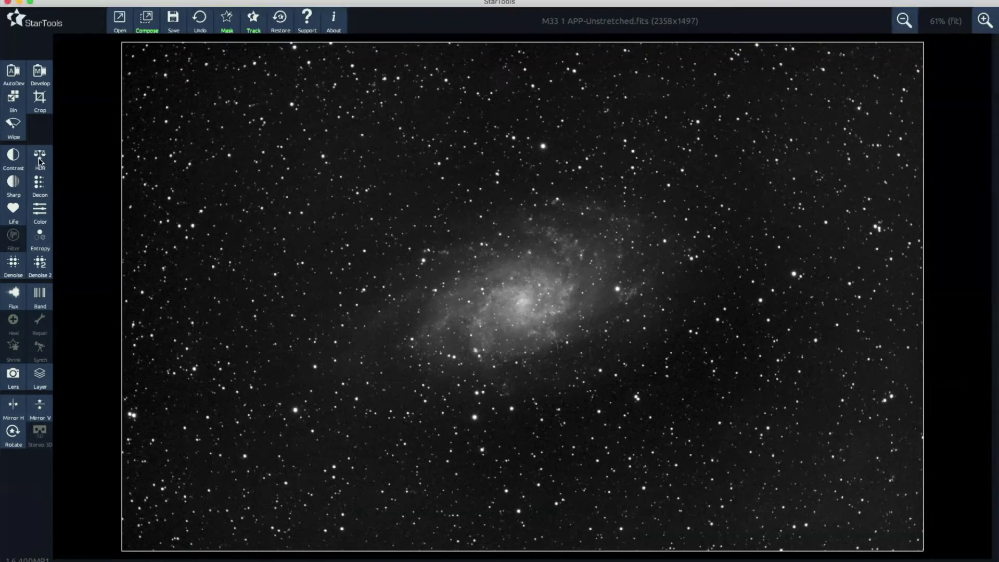
{"action": "left_click", "coordinate": [42, 156]}
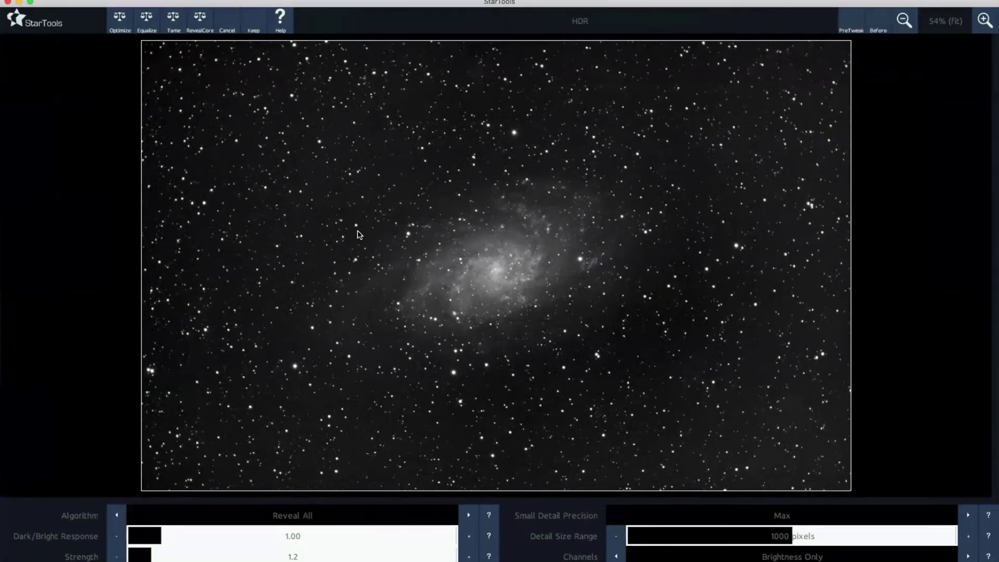
{"action": "left_click", "coordinate": [200, 24]}
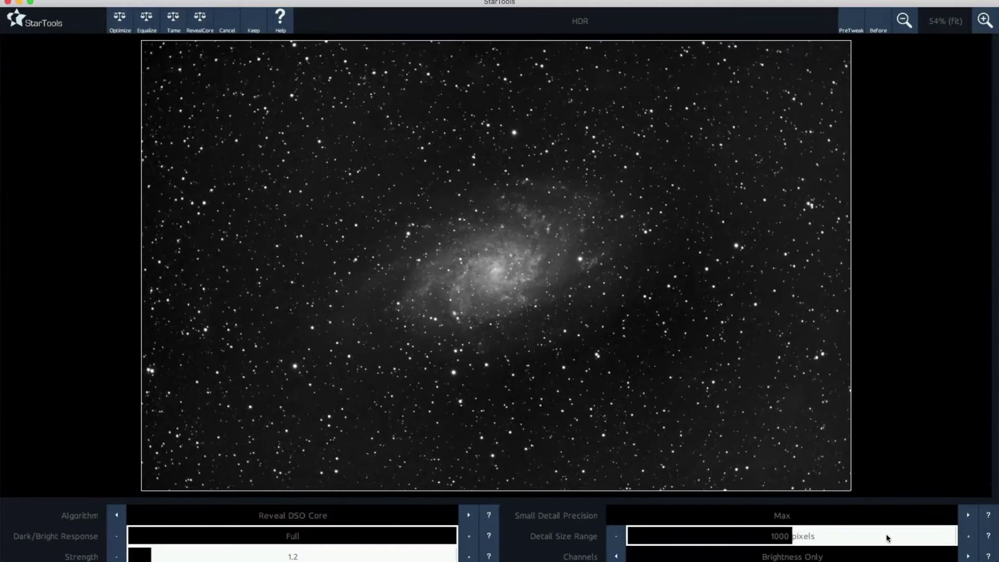
{"action": "left_click", "coordinate": [955, 539]}
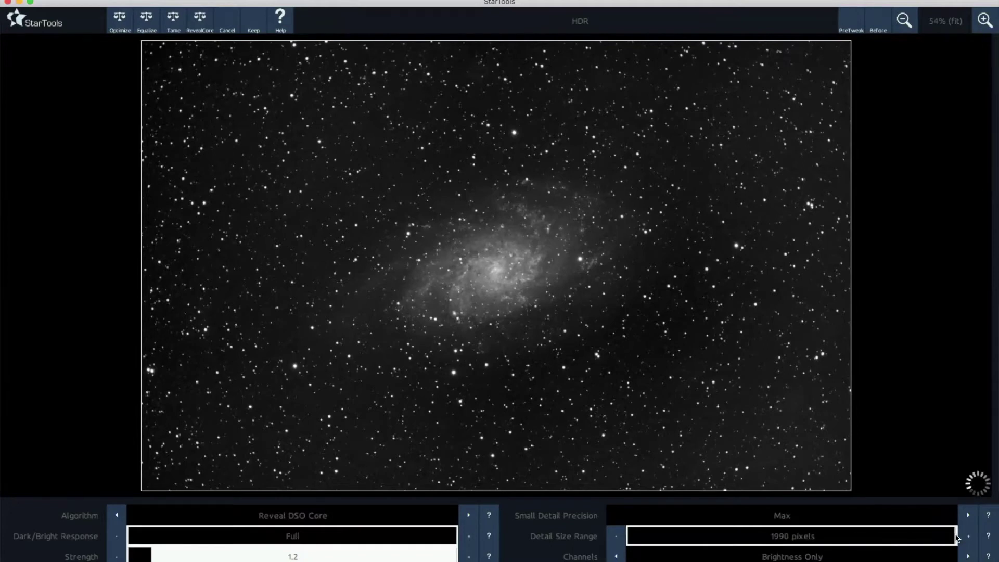
{"action": "left_click", "coordinate": [956, 538]}
{"action": "left_click", "coordinate": [217, 557]}
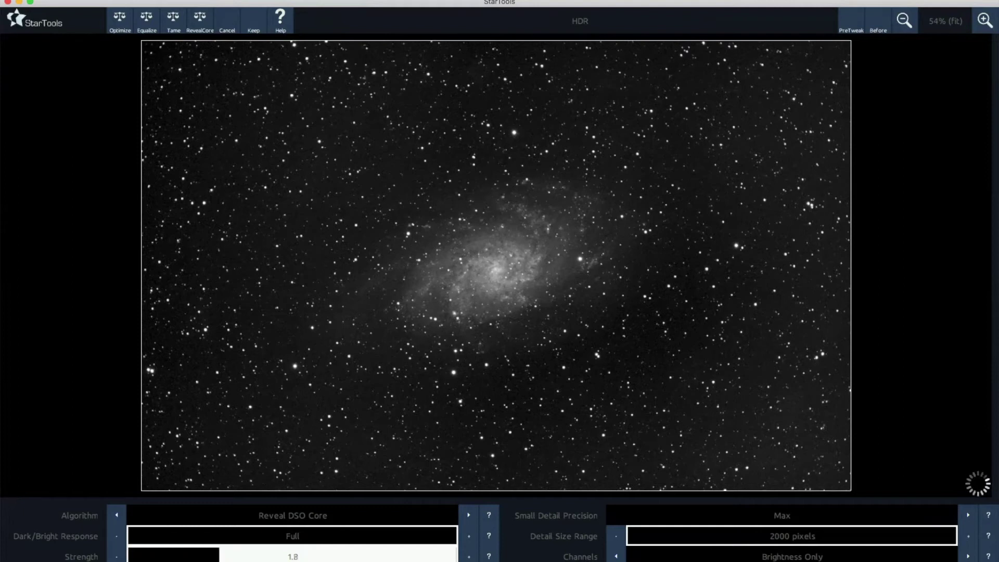
{"action": "left_click", "coordinate": [231, 557]}
{"action": "left_click", "coordinate": [468, 556]}
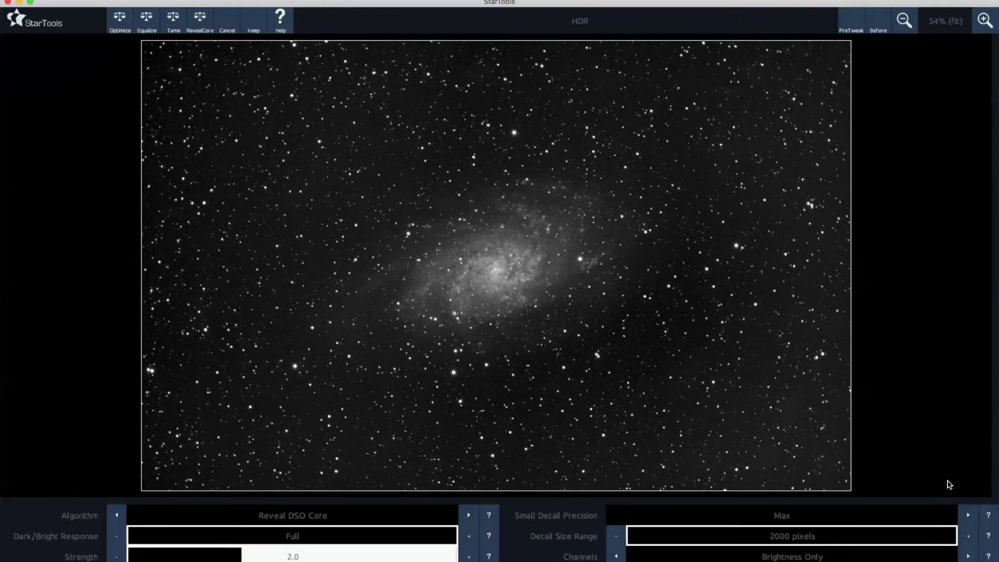
{"action": "left_click", "coordinate": [874, 25]}
- Compare the HDR result against the original, zoomed in to 200% on the galaxy
{"action": "left_click", "coordinate": [878, 25]}
{"action": "left_click", "coordinate": [882, 25]}
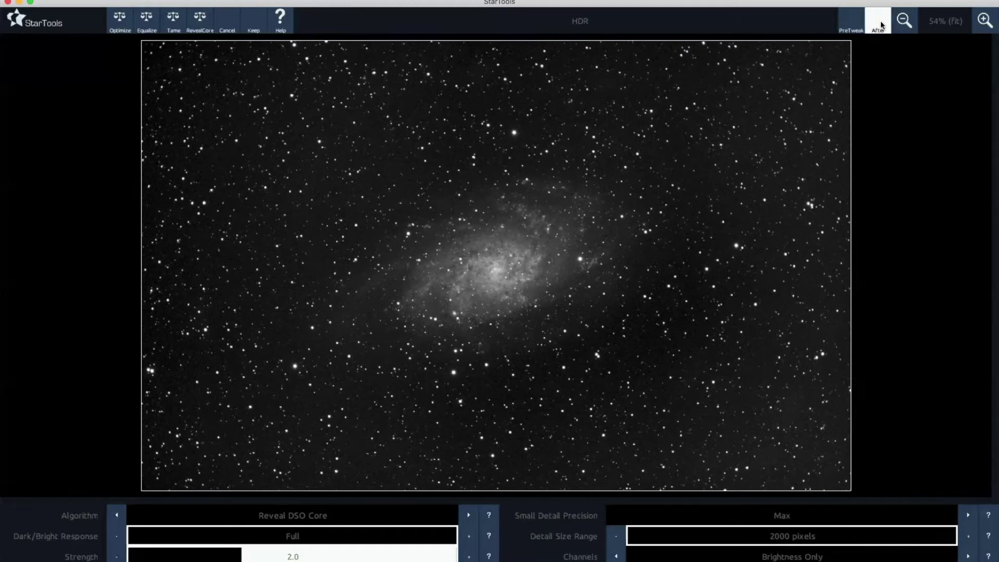
{"action": "left_click", "coordinate": [985, 21]}
{"action": "left_click", "coordinate": [984, 21]}
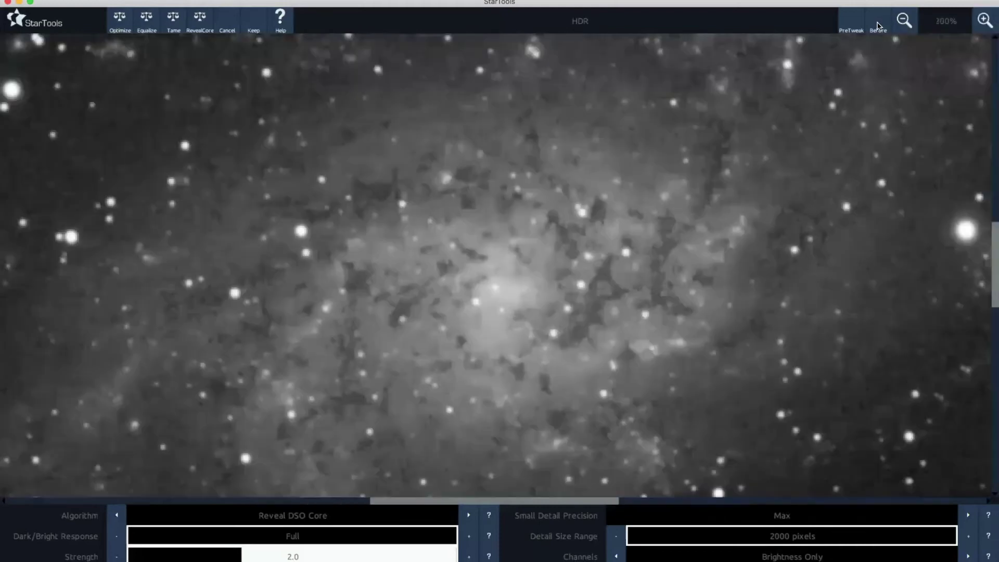
{"action": "left_click", "coordinate": [878, 26]}
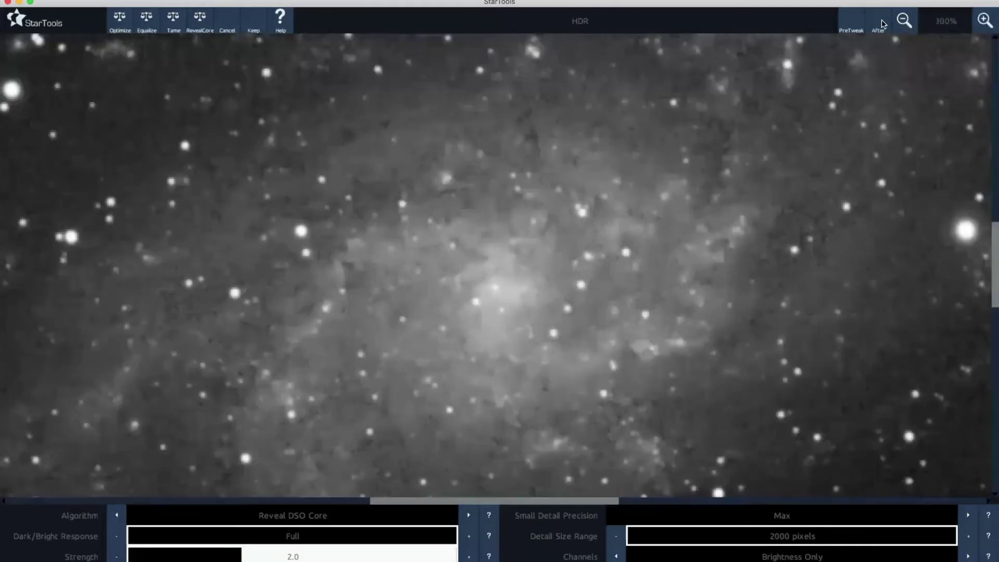
{"action": "left_click", "coordinate": [877, 25]}
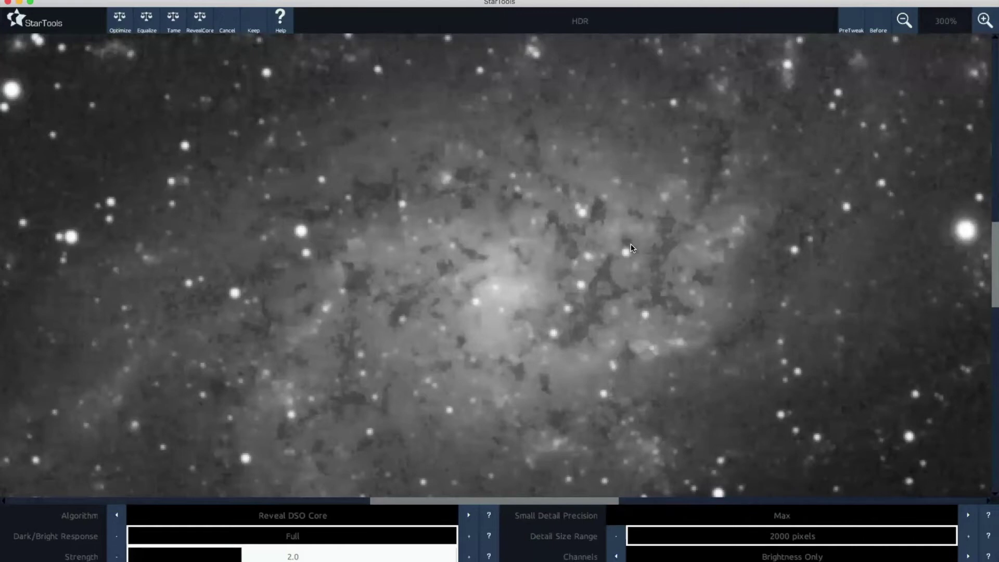
- Zoom back out to 66% and keep the Reveal DSO Core result
{"action": "left_click", "coordinate": [905, 22]}
{"action": "left_click", "coordinate": [905, 21]}
{"action": "left_click", "coordinate": [905, 21]}
{"action": "left_click", "coordinate": [905, 22]}
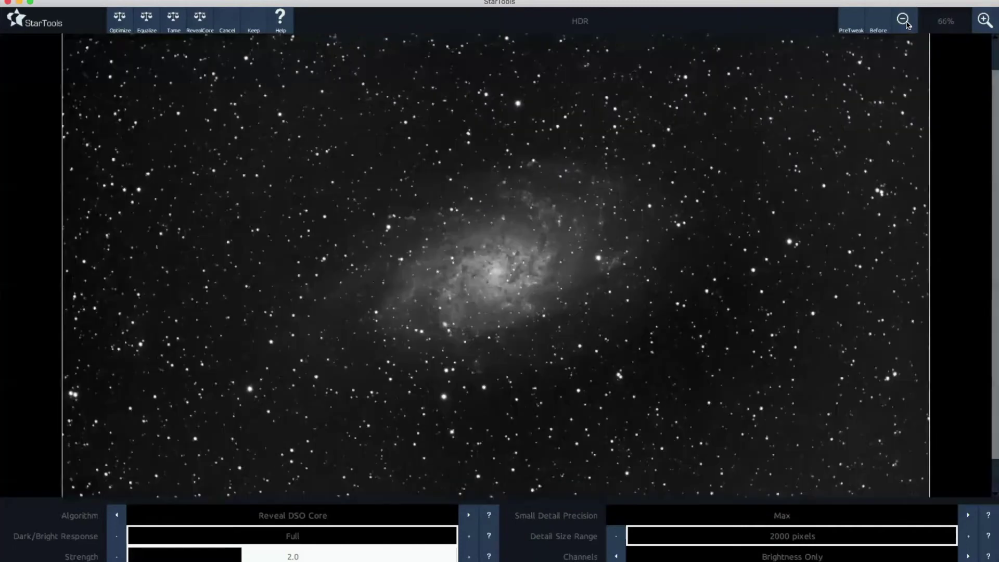
{"action": "left_click", "coordinate": [257, 22]}
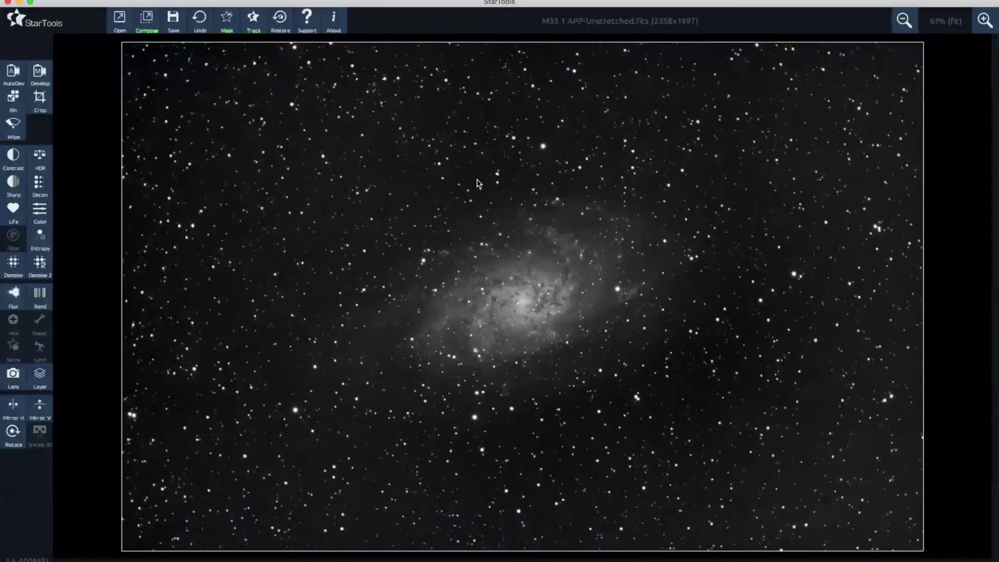
- Flash the galaxy-region mask overlay on and off to check it, ending with it hidden
{"action": "left_click", "coordinate": [479, 183]}
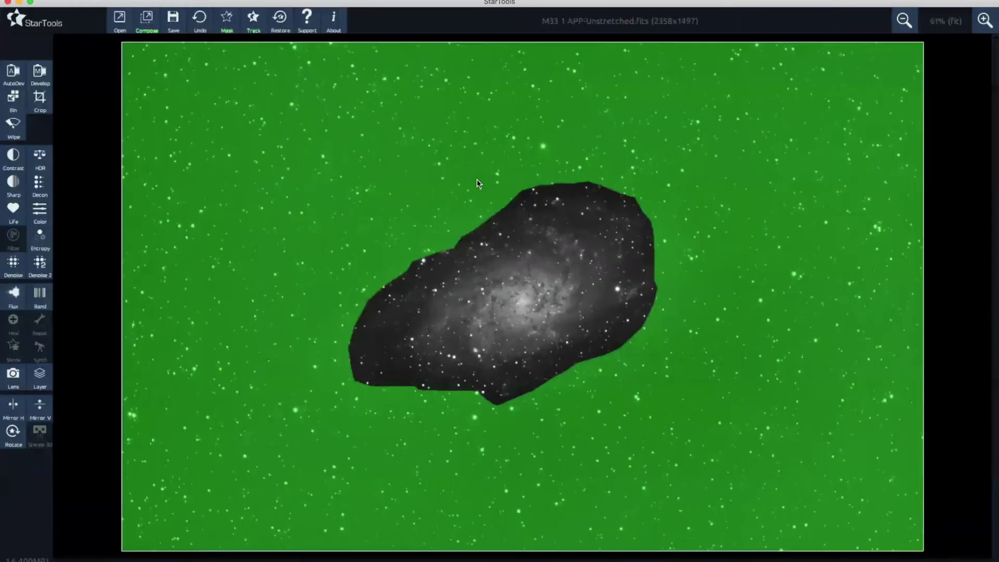
{"action": "left_click", "coordinate": [478, 183]}
{"action": "left_click", "coordinate": [479, 183]}
{"action": "left_click", "coordinate": [478, 183]}
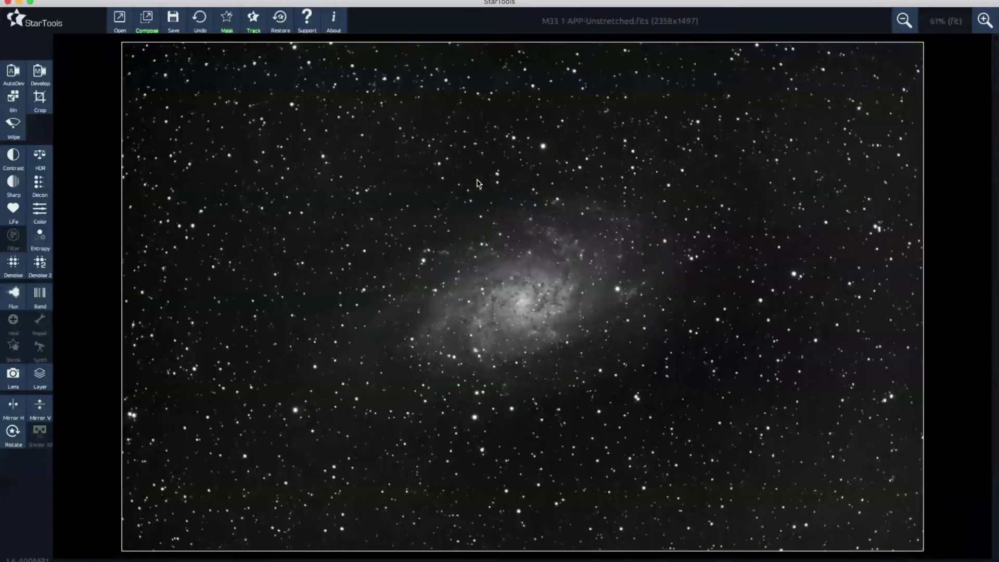
{"action": "left_click", "coordinate": [479, 183]}
{"action": "left_click", "coordinate": [501, 172]}
- In the Color module, fill the whole mask and raise Dark Saturation from 2.00 to 6.70
{"action": "left_click", "coordinate": [39, 214]}
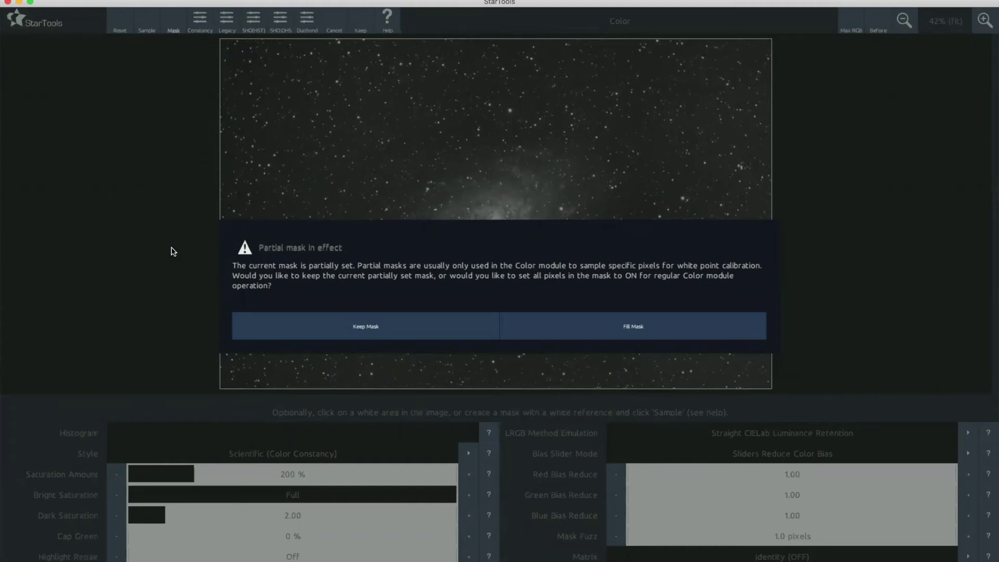
{"action": "left_click", "coordinate": [628, 329]}
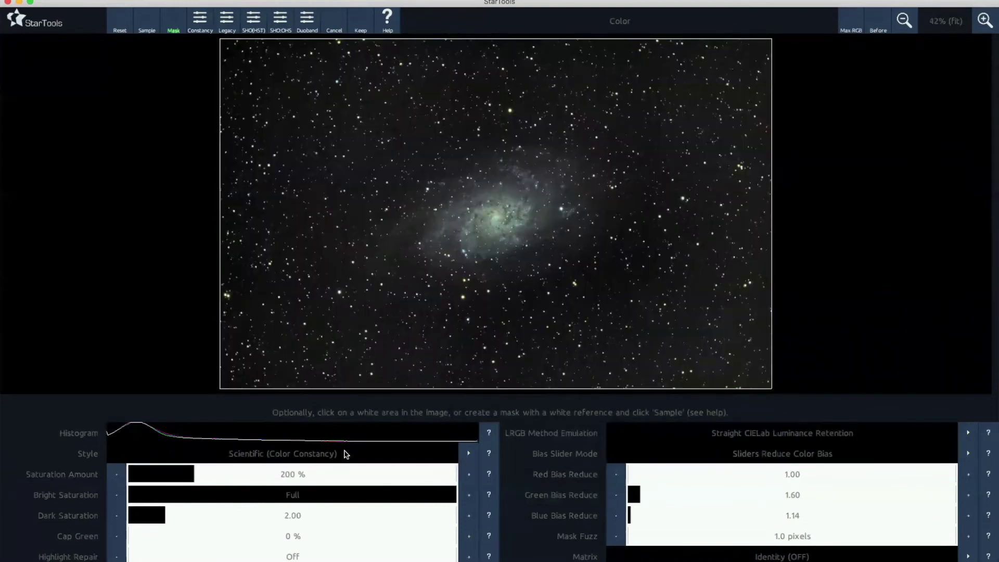
{"action": "left_click_drag", "start_coordinate": [254, 516], "coordinate": [315, 521]}
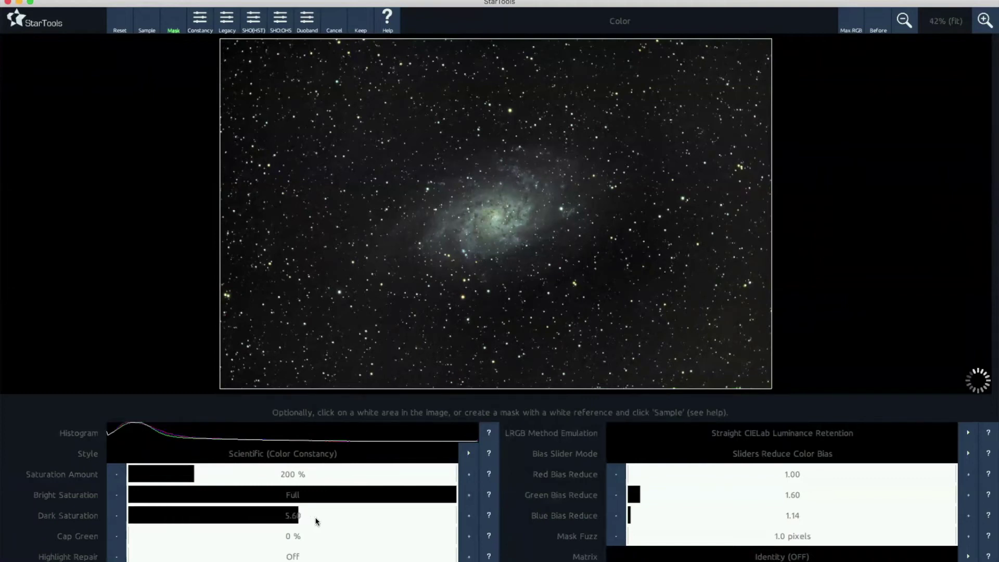
{"action": "left_click", "coordinate": [325, 518]}
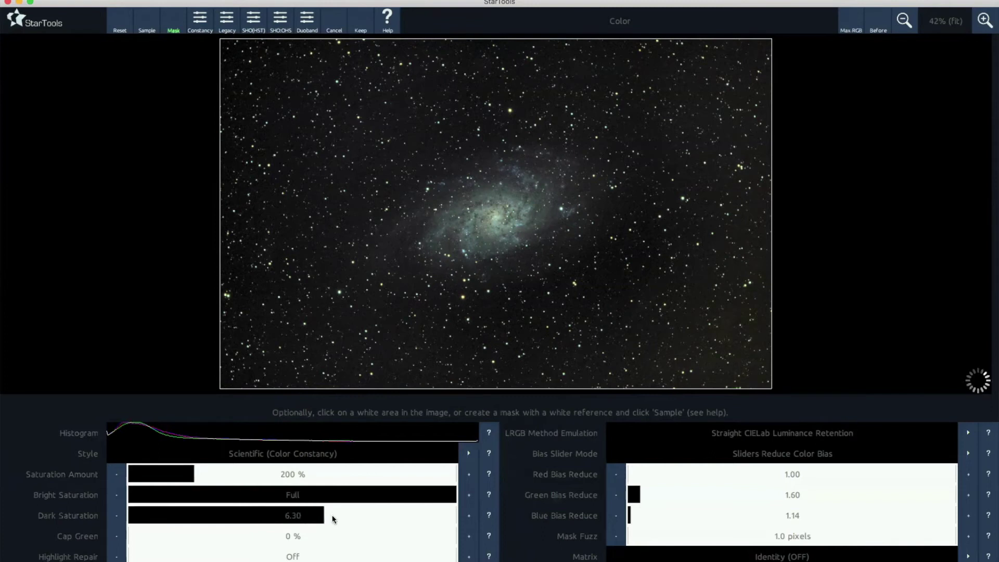
{"action": "left_click", "coordinate": [338, 519]}
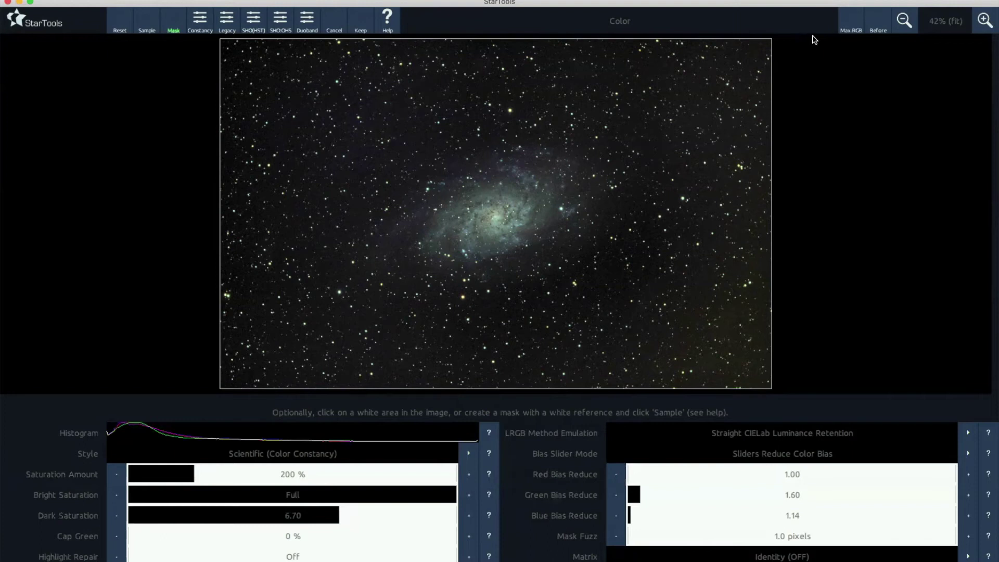
- Switch to the Max RGB view and keep the bias sliders in reduce mode
{"action": "left_click", "coordinate": [849, 23]}
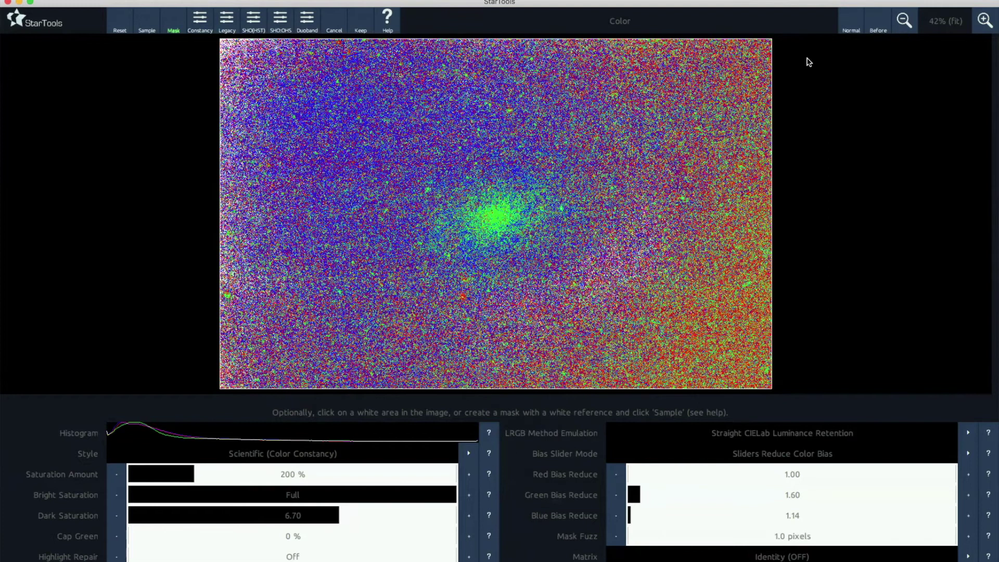
{"action": "left_click", "coordinate": [851, 20]}
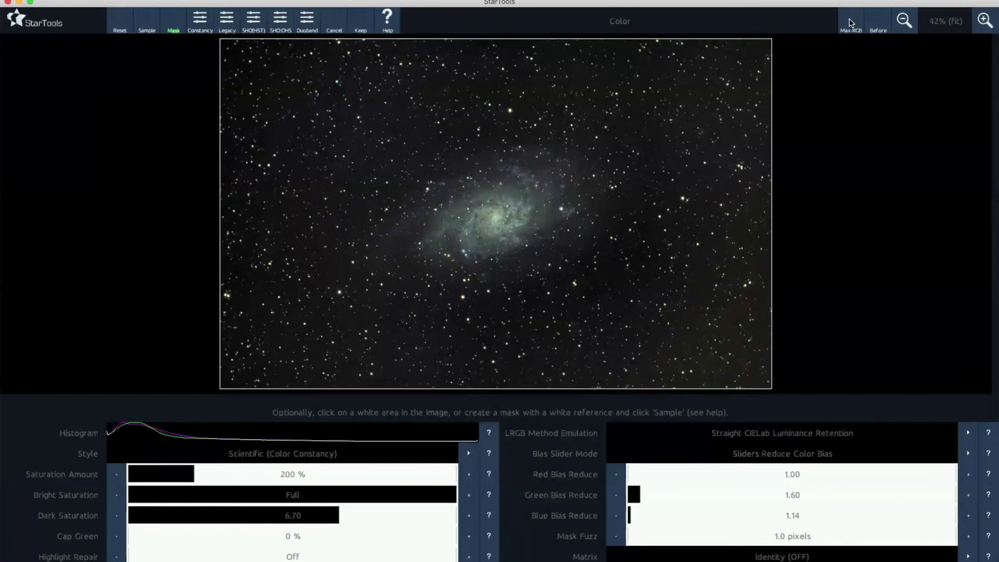
{"action": "left_click", "coordinate": [851, 23]}
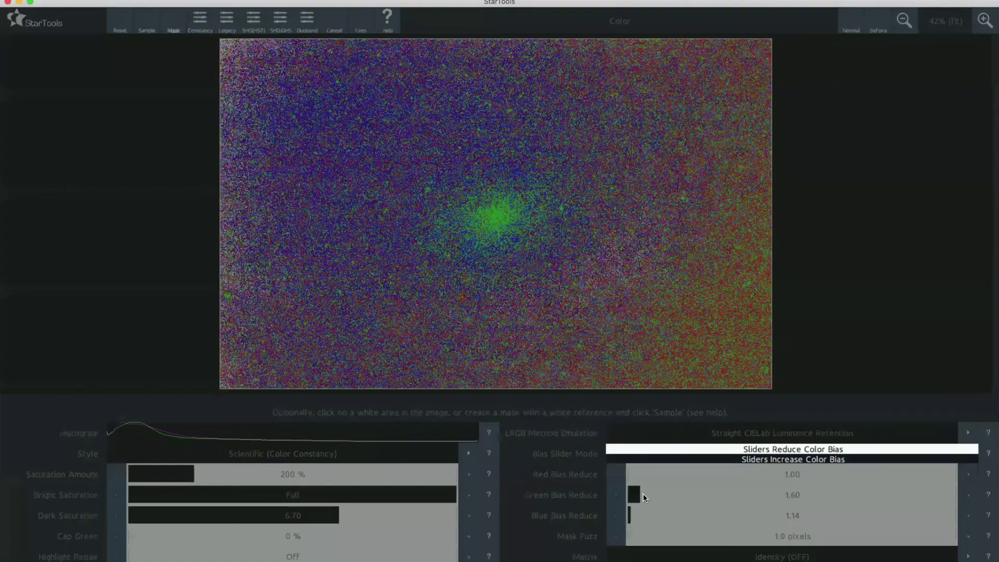
{"action": "left_click", "coordinate": [765, 451]}
{"action": "left_click", "coordinate": [754, 448]}
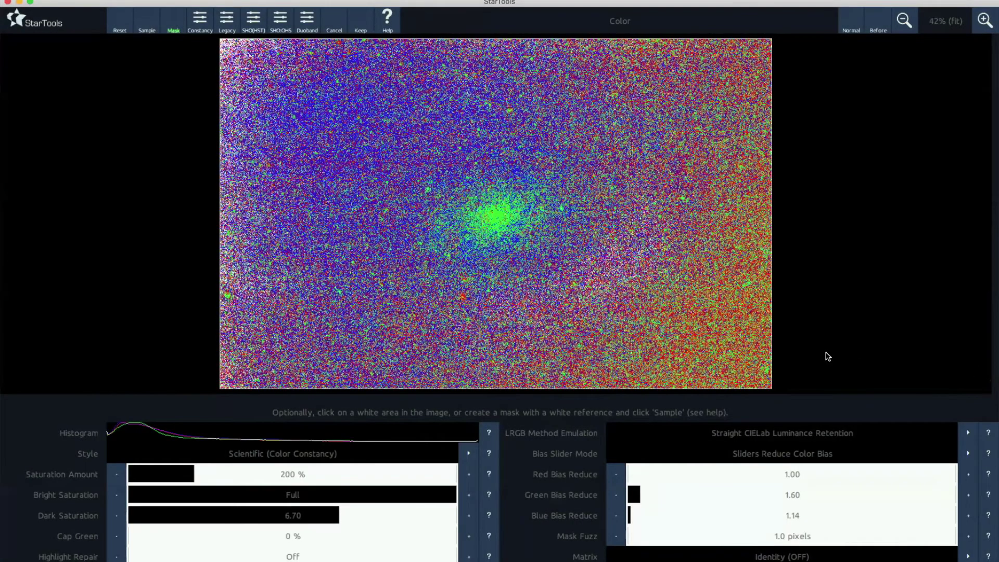
- Set Red, Green and Blue Bias Reduce to 1.05, 1.76 and 1.38
{"action": "left_click", "coordinate": [631, 514]}
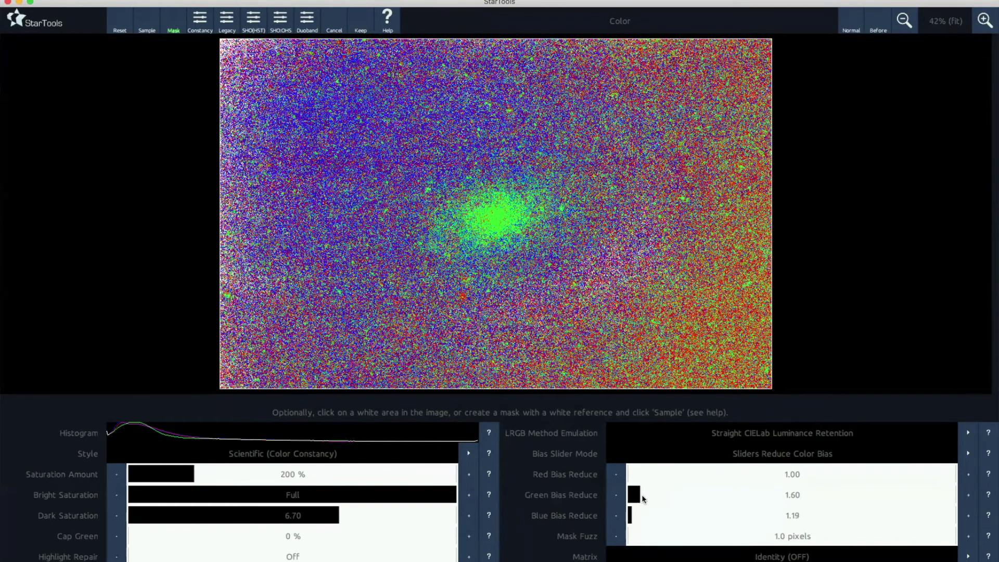
{"action": "left_click", "coordinate": [640, 496]}
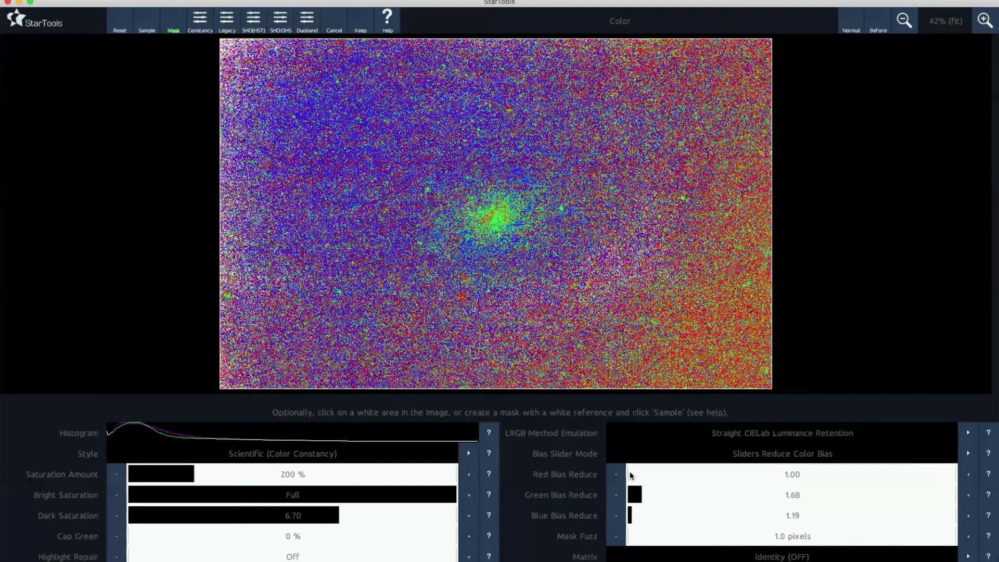
{"action": "left_click", "coordinate": [629, 472]}
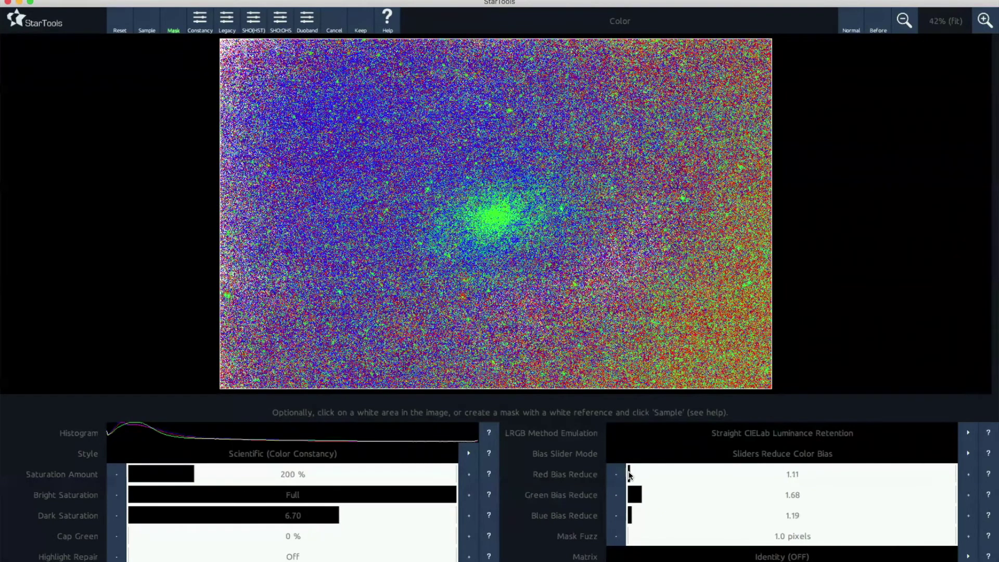
{"action": "left_click", "coordinate": [628, 474]}
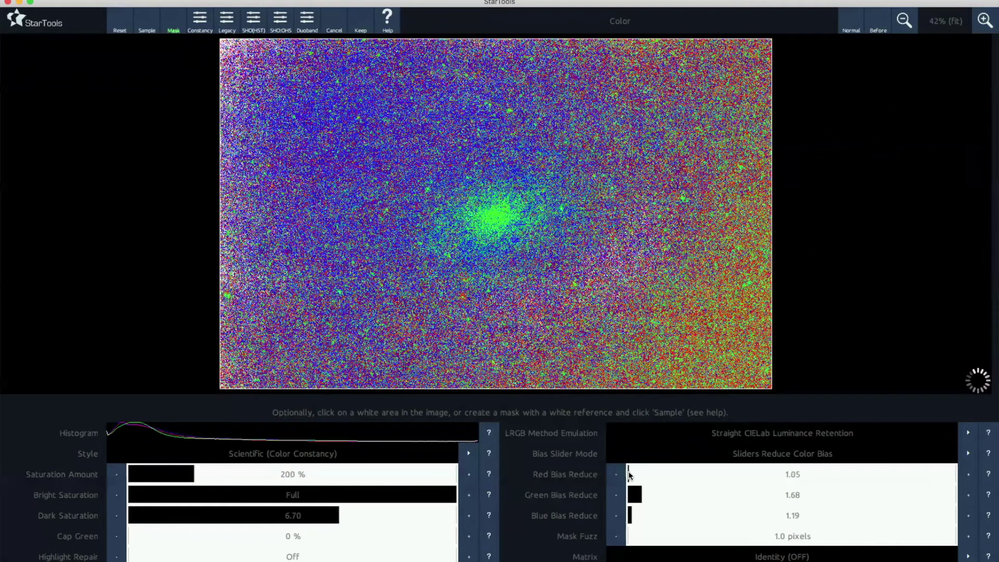
{"action": "left_click", "coordinate": [633, 515]}
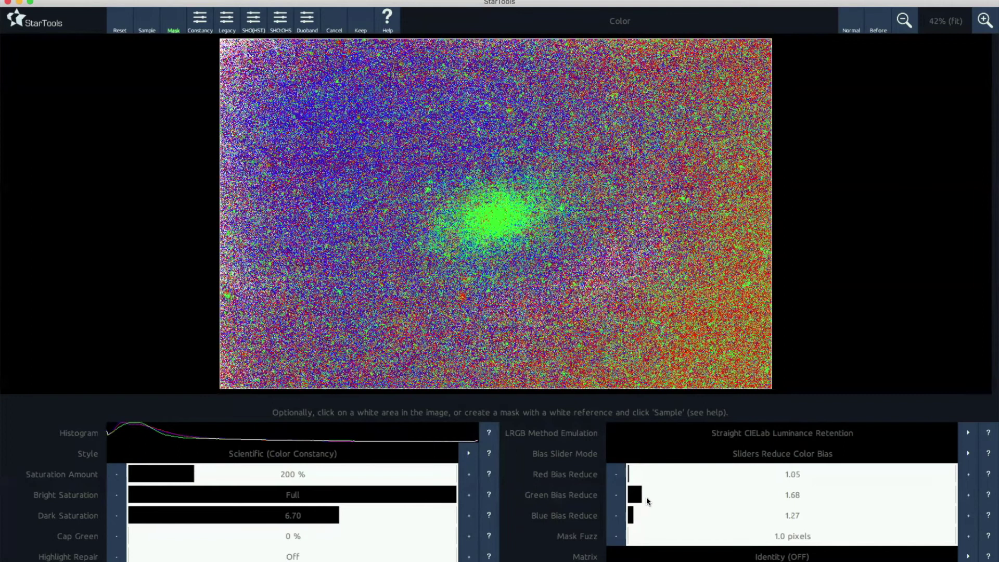
{"action": "left_click", "coordinate": [643, 497]}
{"action": "left_click", "coordinate": [635, 518]}
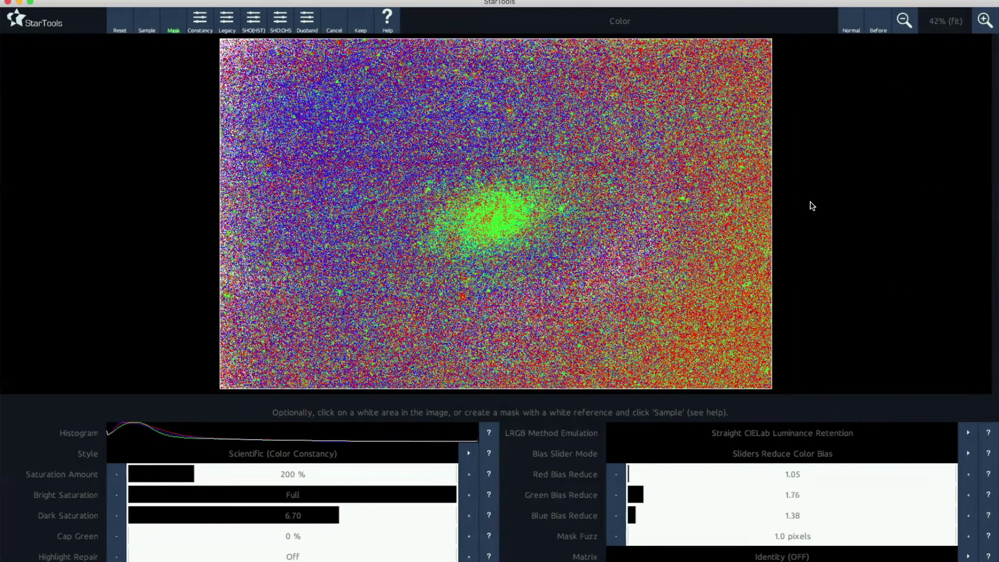
{"action": "left_click", "coordinate": [851, 28]}
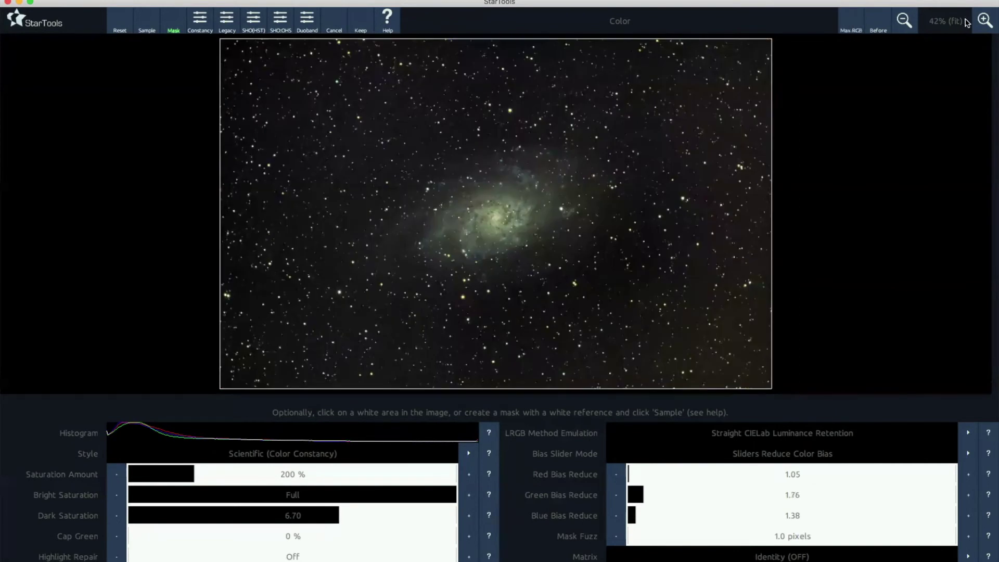
{"action": "left_click", "coordinate": [984, 21]}
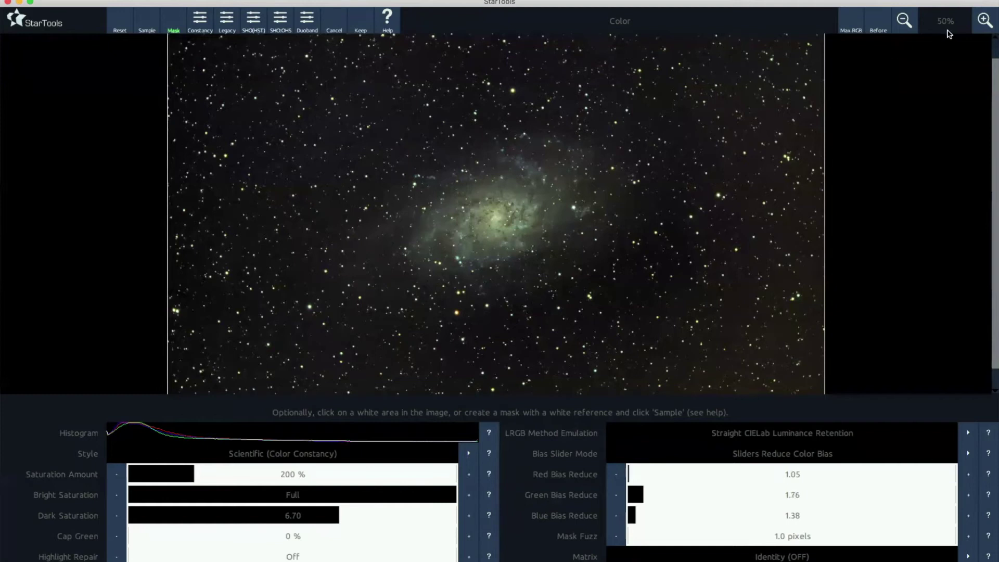
{"action": "left_click", "coordinate": [985, 21]}
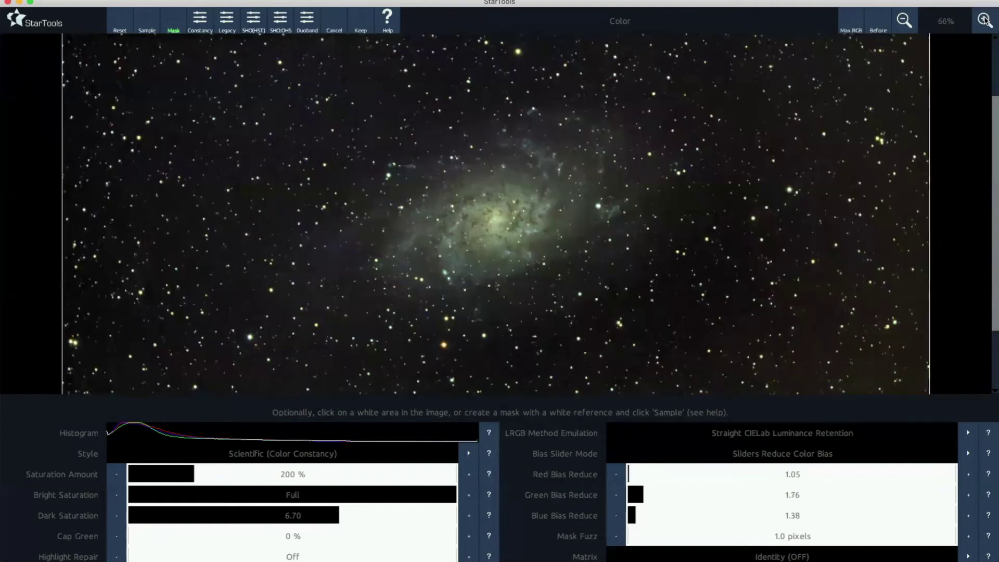
{"action": "left_click", "coordinate": [878, 24]}
{"action": "left_click", "coordinate": [877, 23]}
{"action": "left_click", "coordinate": [905, 22]}
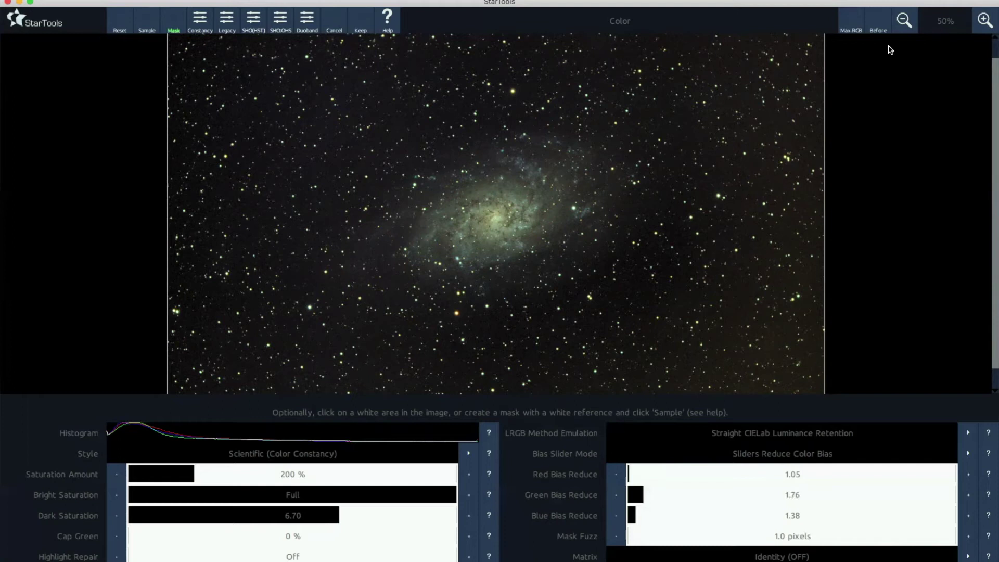
{"action": "left_click", "coordinate": [902, 21]}
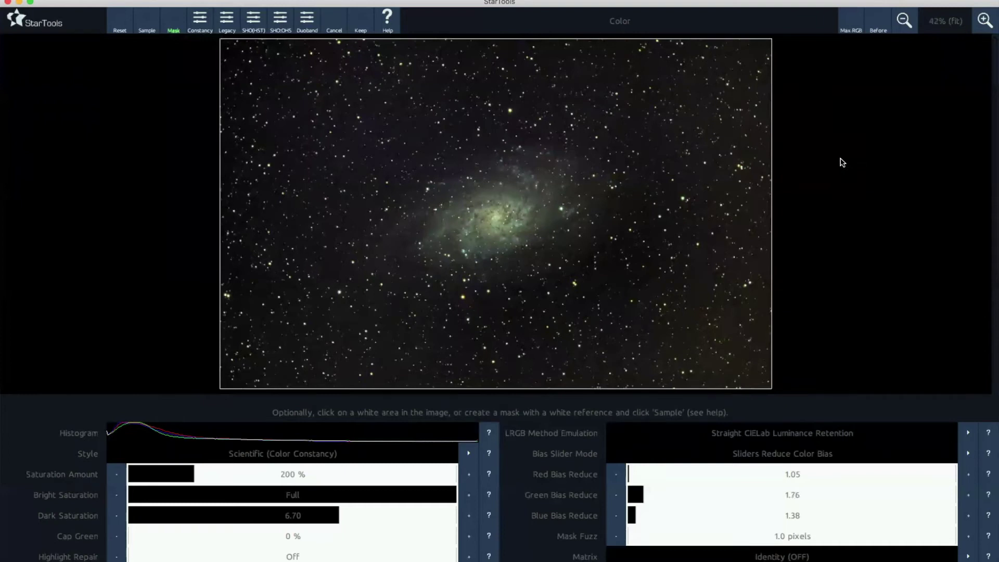
{"action": "left_click", "coordinate": [852, 27]}
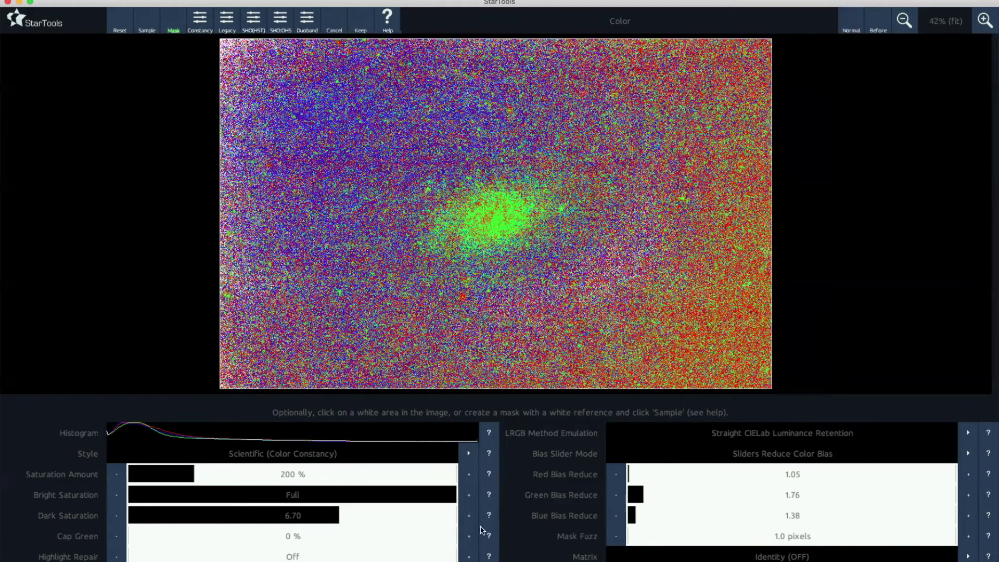
- Set Cap Green to 100%, then inspect the normal colour view zoomed in and back to fit
{"action": "left_click", "coordinate": [454, 534]}
{"action": "left_click", "coordinate": [472, 538]}
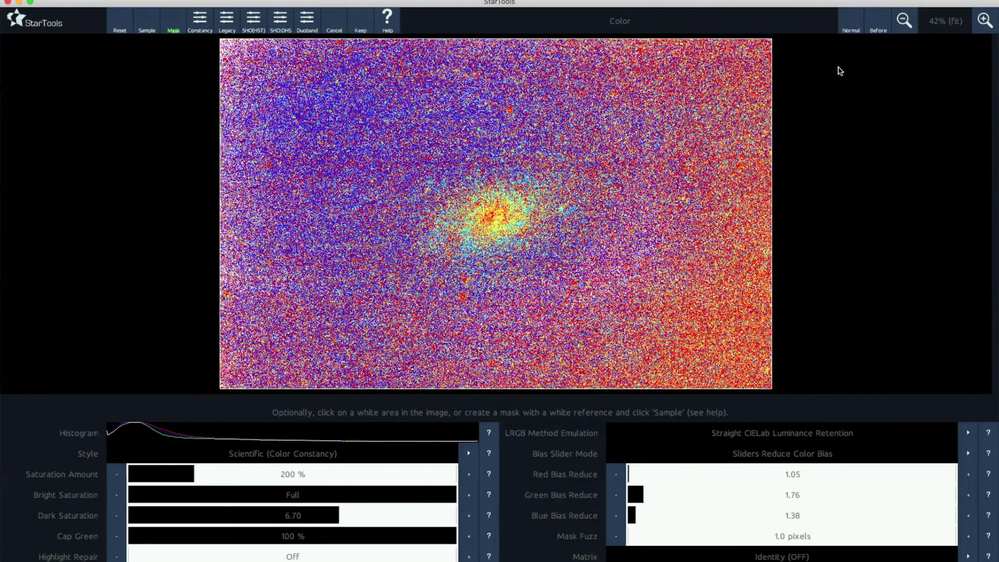
{"action": "left_click", "coordinate": [851, 25]}
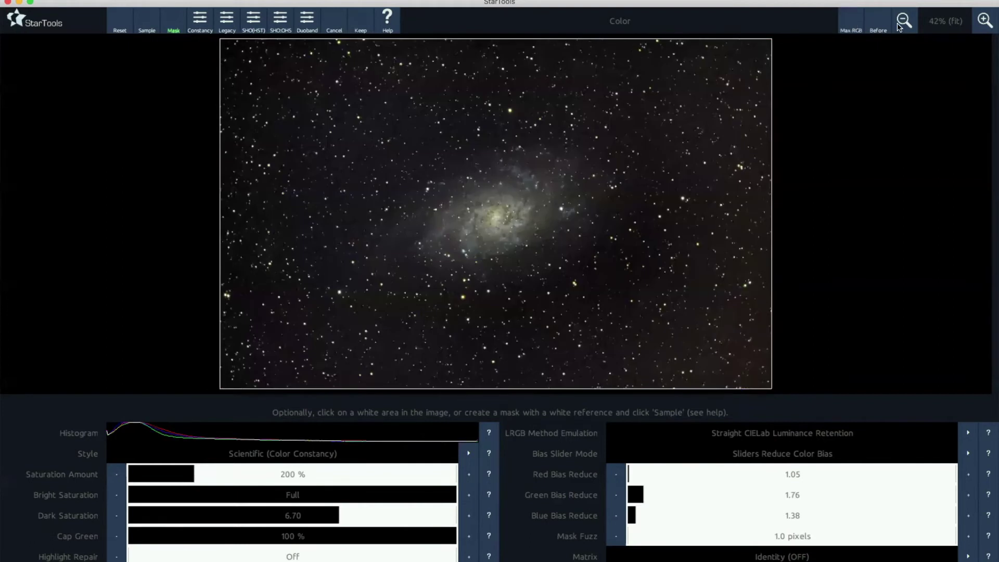
{"action": "left_click", "coordinate": [980, 30]}
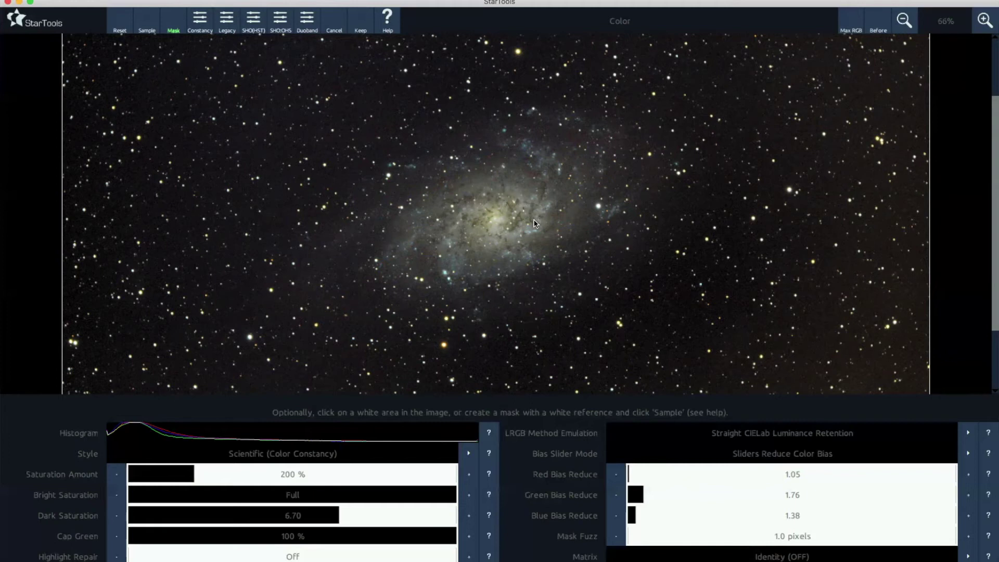
{"action": "left_click", "coordinate": [904, 21]}
{"action": "left_click", "coordinate": [904, 21]}
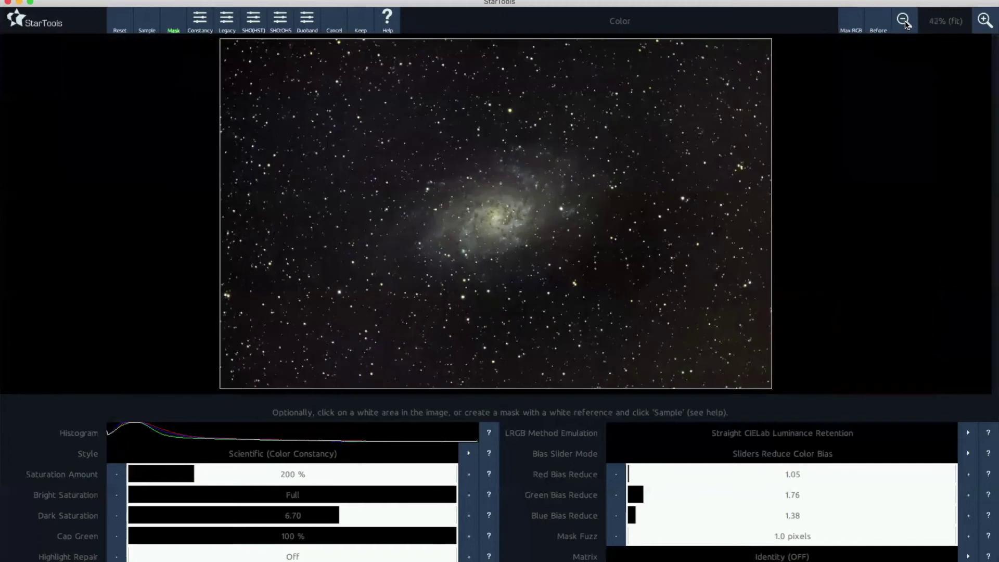
- Keep the colour result and stop Tracking to reach the noise grain reduction prompt
{"action": "left_click", "coordinate": [362, 24]}
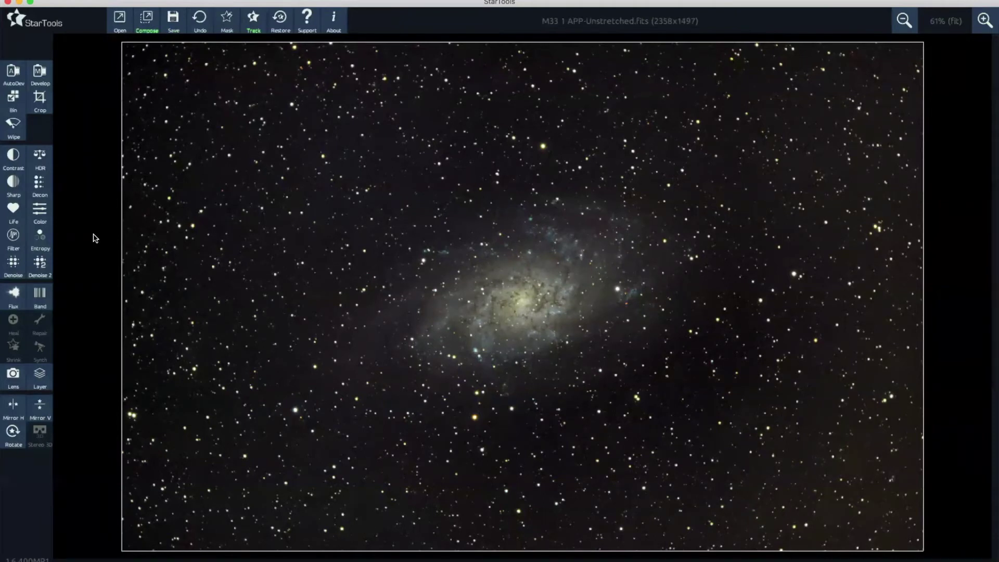
{"action": "left_click", "coordinate": [253, 22]}
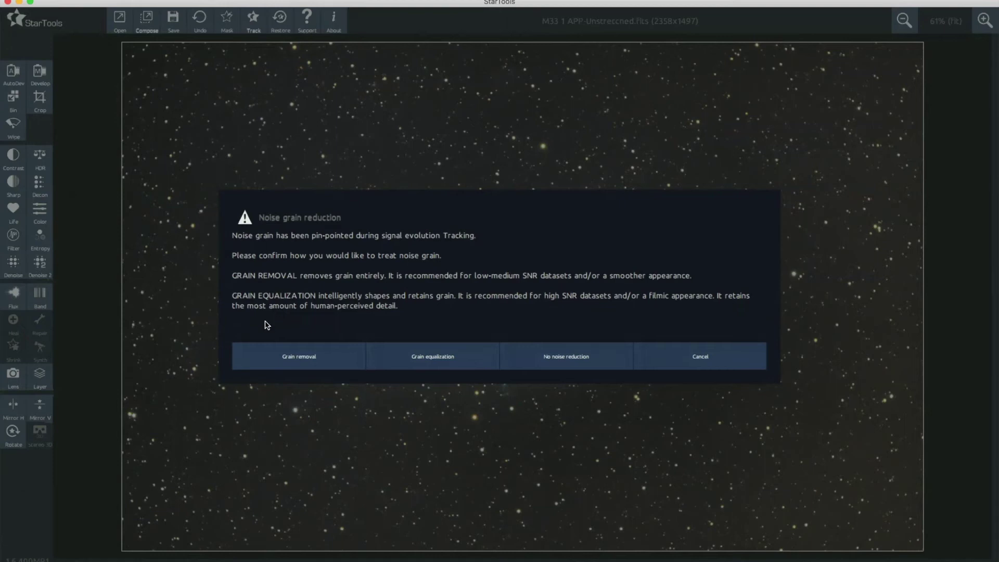
- Choose Grain removal, set Grain Size to 9.2 pixels, and continue to the denoise settings
{"action": "left_click", "coordinate": [272, 360]}
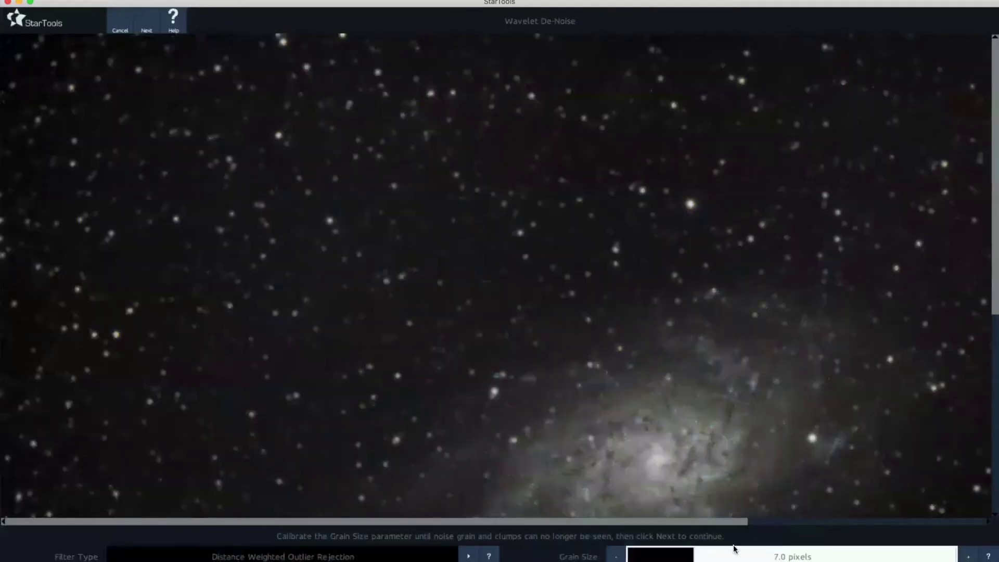
{"action": "left_click", "coordinate": [747, 556]}
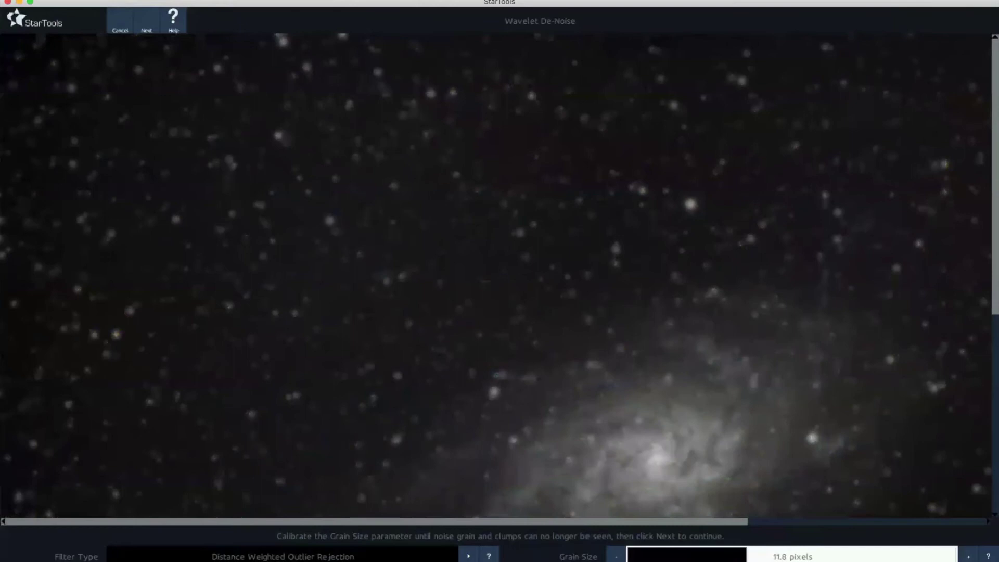
{"action": "mouse_move", "coordinate": [746, 556]}
{"action": "left_mouse_down"}
{"action": "mouse_move", "coordinate": [713, 556]}
{"action": "mouse_move", "coordinate": [760, 555]}
{"action": "left_mouse_up"}
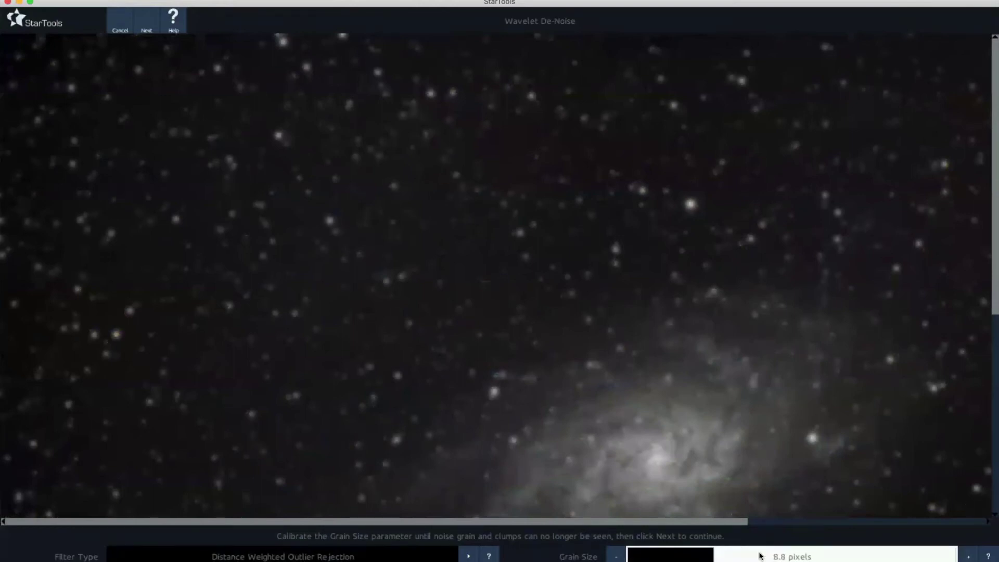
{"action": "left_click", "coordinate": [964, 556]}
{"action": "left_click", "coordinate": [965, 556]}
{"action": "left_click", "coordinate": [965, 557]}
{"action": "left_click", "coordinate": [965, 556]}
{"action": "left_click", "coordinate": [964, 557]}
{"action": "left_click", "coordinate": [615, 555]}
{"action": "left_click", "coordinate": [147, 21]}
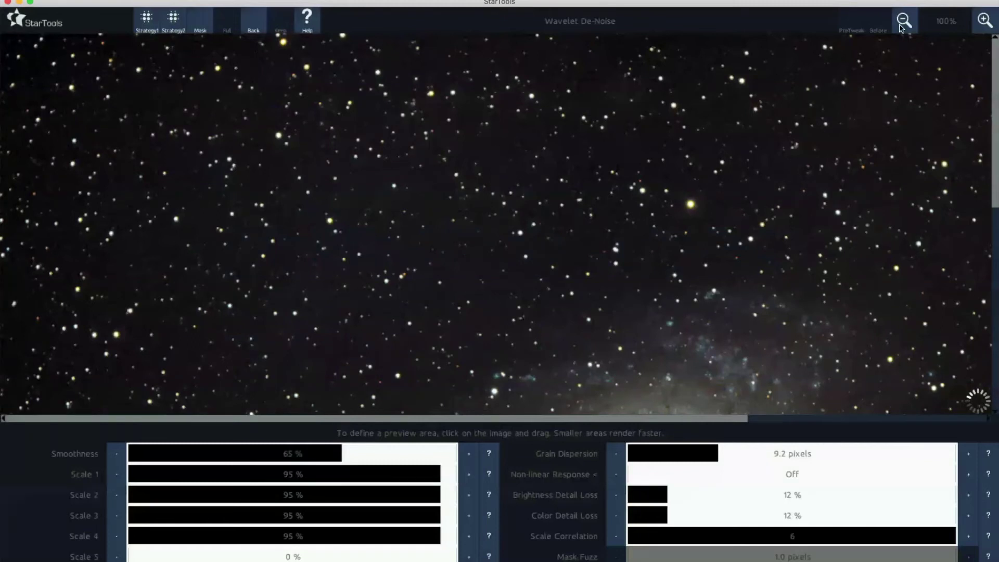
- Compare the denoised preview with the original at fit-to-screen zoom
{"action": "left_click", "coordinate": [901, 27]}
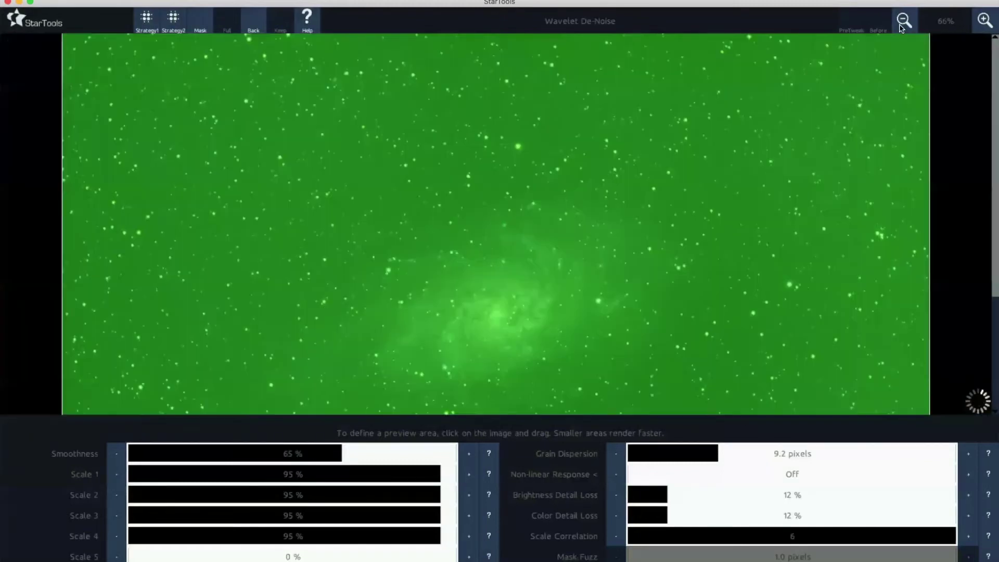
{"action": "left_click", "coordinate": [877, 27]}
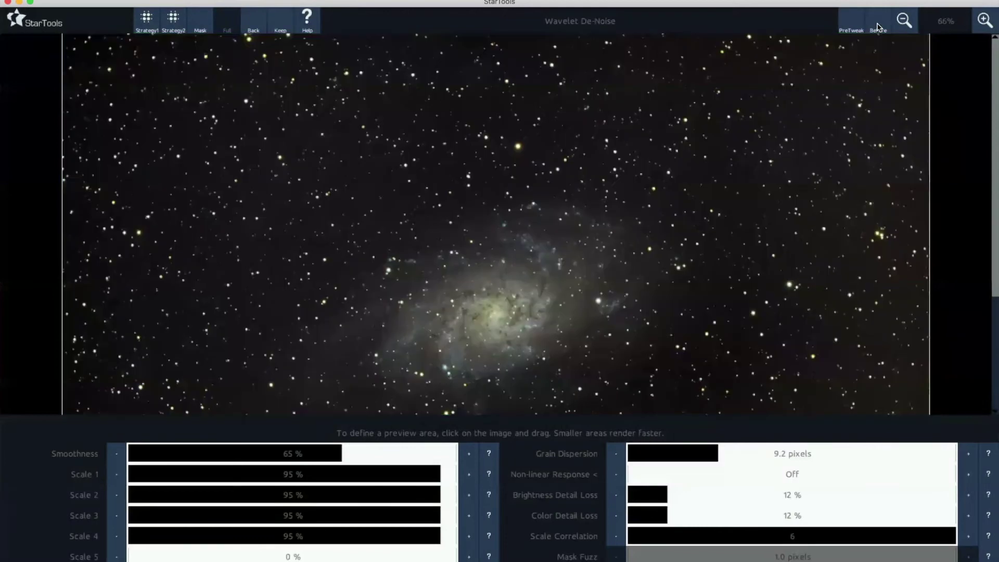
{"action": "left_click", "coordinate": [877, 27]}
{"action": "left_click", "coordinate": [903, 21]}
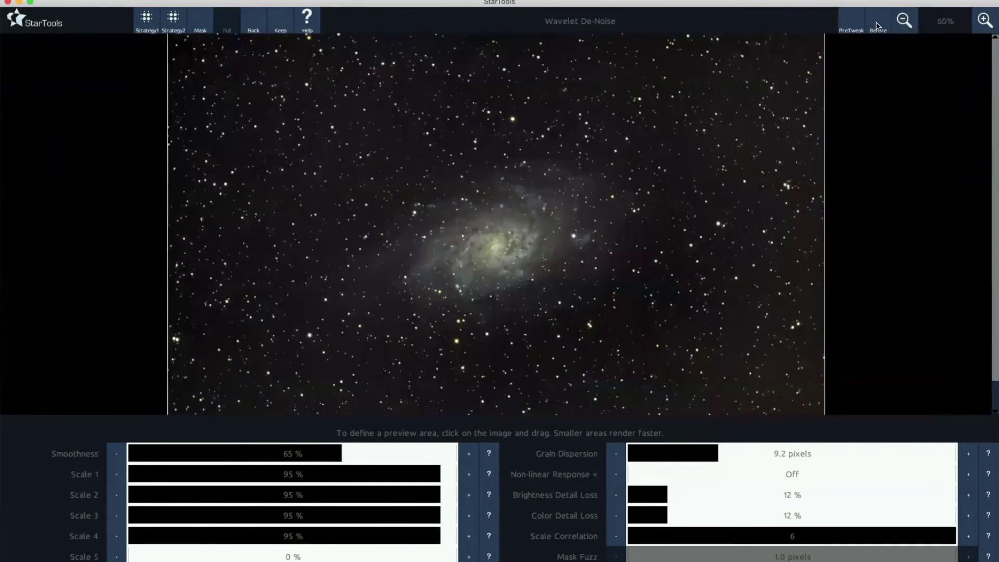
{"action": "left_click", "coordinate": [878, 26]}
{"action": "left_click", "coordinate": [877, 27]}
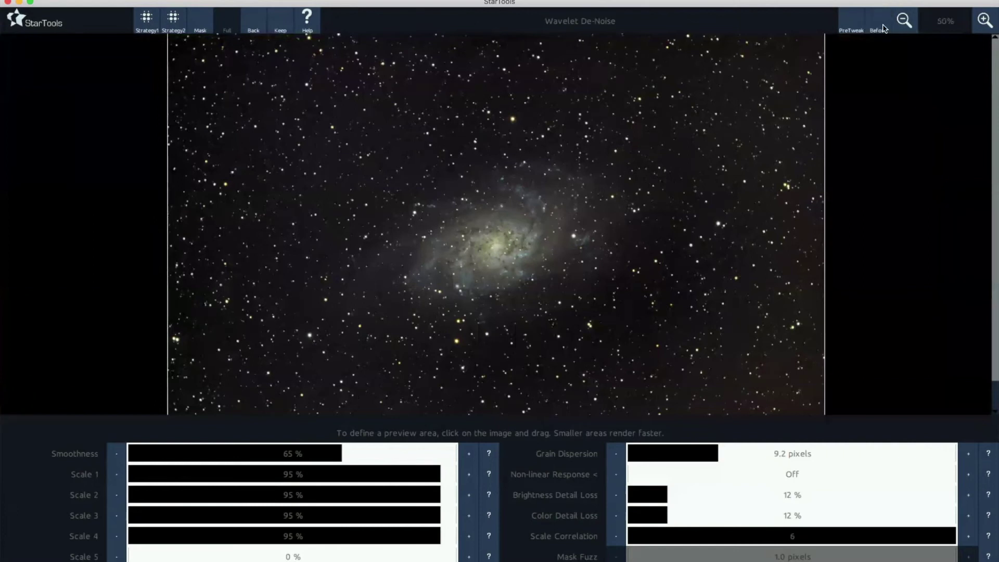
- Zoom in on the galaxy core and compare the denoised and noisy versions up close
{"action": "left_click", "coordinate": [986, 25]}
{"action": "left_click", "coordinate": [984, 21]}
{"action": "left_click", "coordinate": [985, 20]}
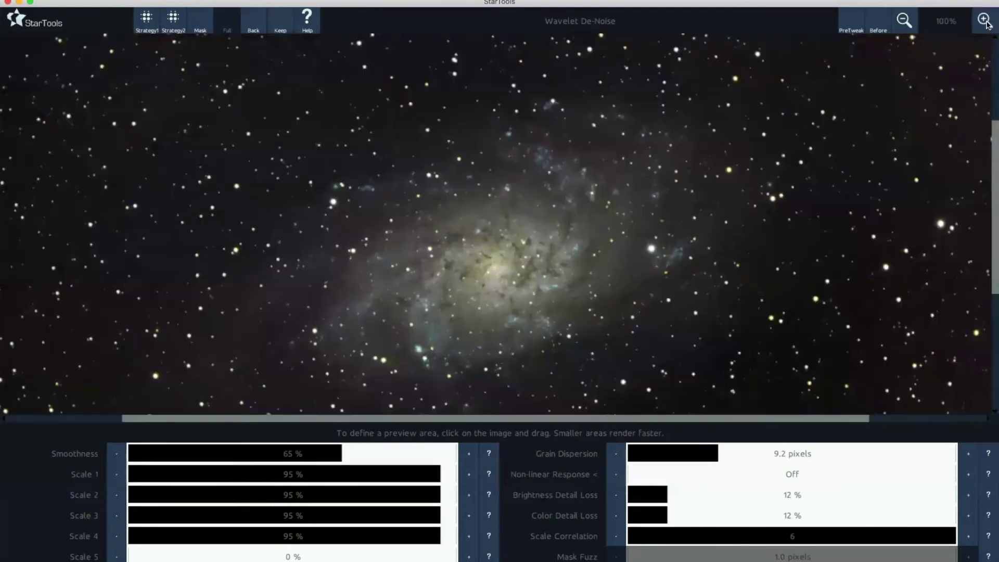
{"action": "left_click", "coordinate": [986, 23]}
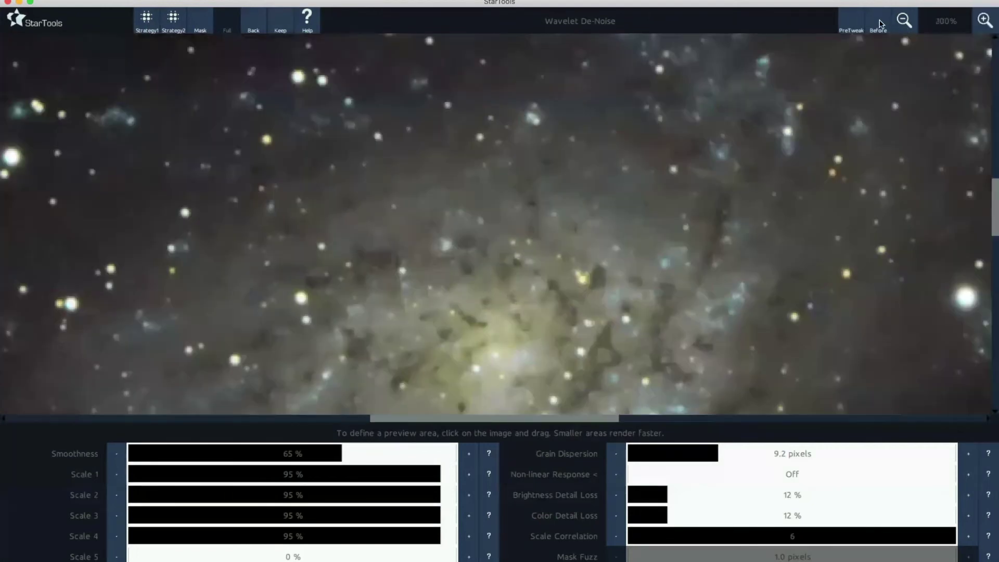
{"action": "left_click", "coordinate": [878, 24]}
{"action": "left_click", "coordinate": [879, 23]}
- Zoom back out to fit, compare once more, and keep the wavelet noise reduction
{"action": "left_click", "coordinate": [904, 21]}
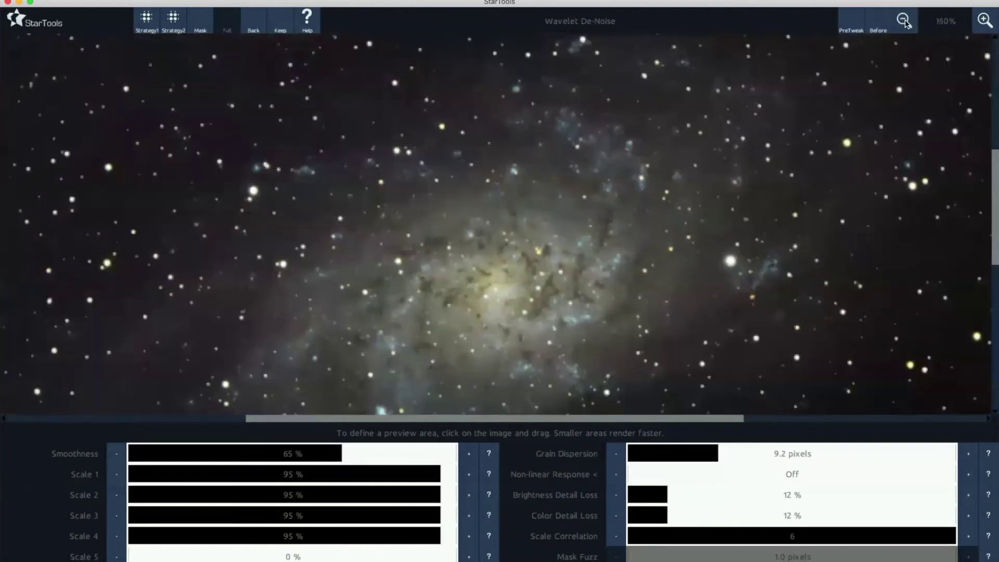
{"action": "left_click", "coordinate": [904, 21]}
{"action": "left_click", "coordinate": [904, 21]}
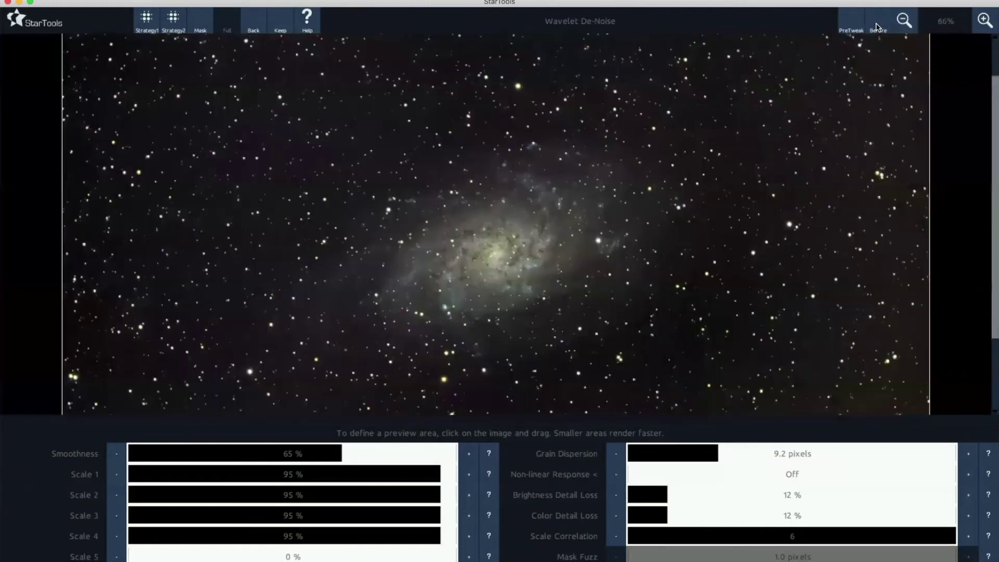
{"action": "left_click", "coordinate": [877, 26]}
{"action": "left_click", "coordinate": [877, 26]}
{"action": "left_click", "coordinate": [281, 25]}
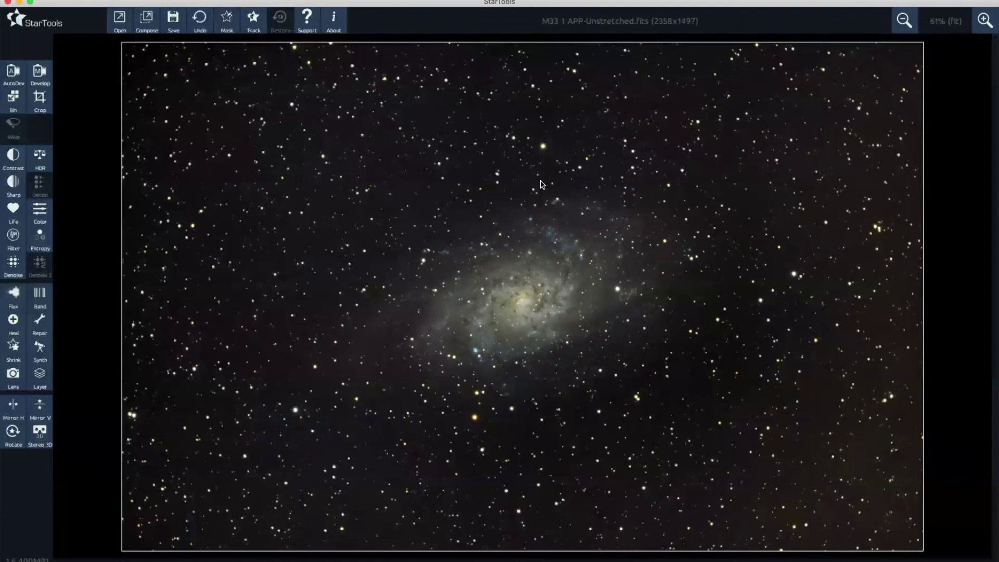
- Open the Shrink module, which raises the Need Star Mask warning
{"action": "left_click", "coordinate": [13, 347]}
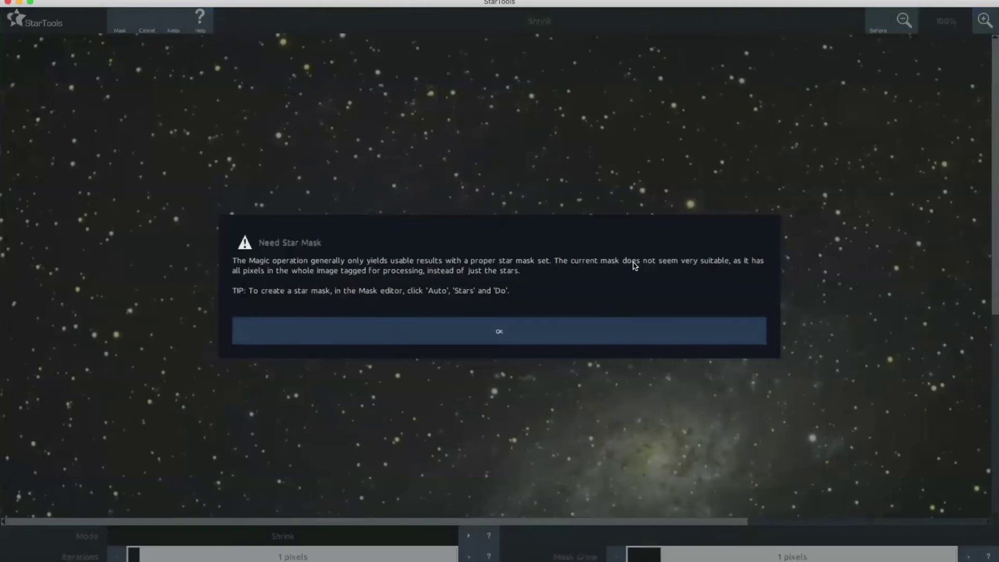
- Clear the full-image mask and auto-generate a Stars mask that marks the field stars green
{"action": "left_click", "coordinate": [521, 333]}
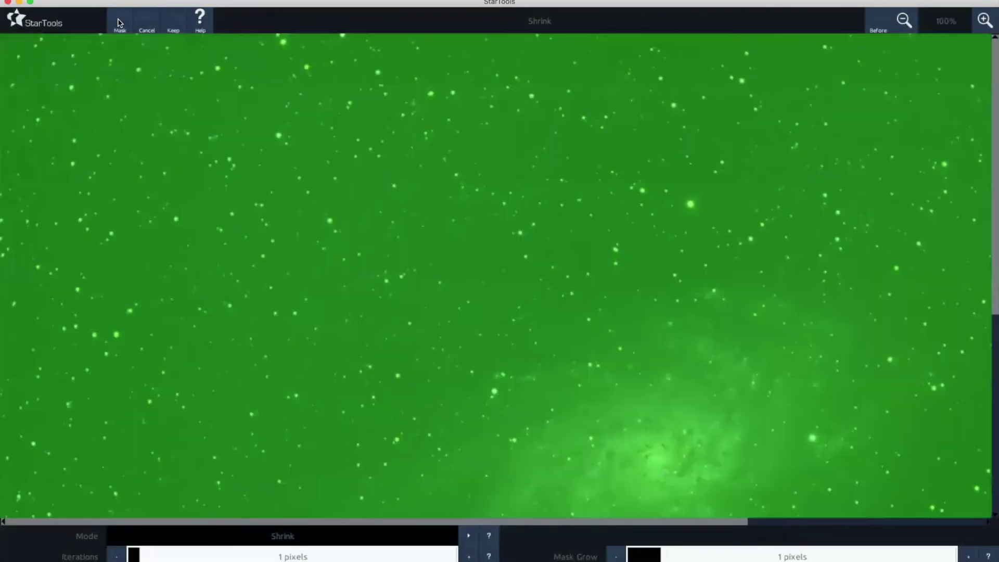
{"action": "left_click", "coordinate": [119, 23]}
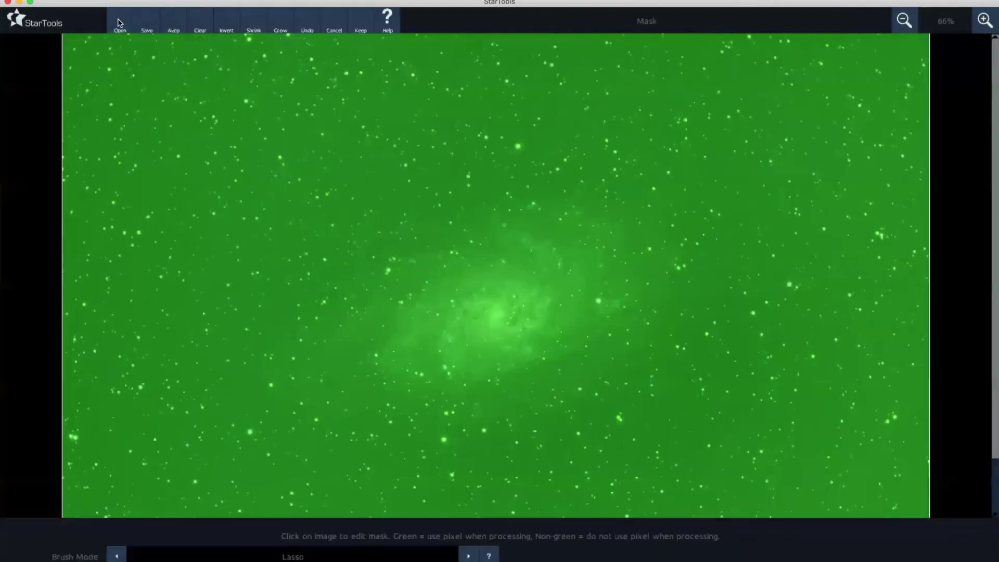
{"action": "left_click", "coordinate": [200, 22]}
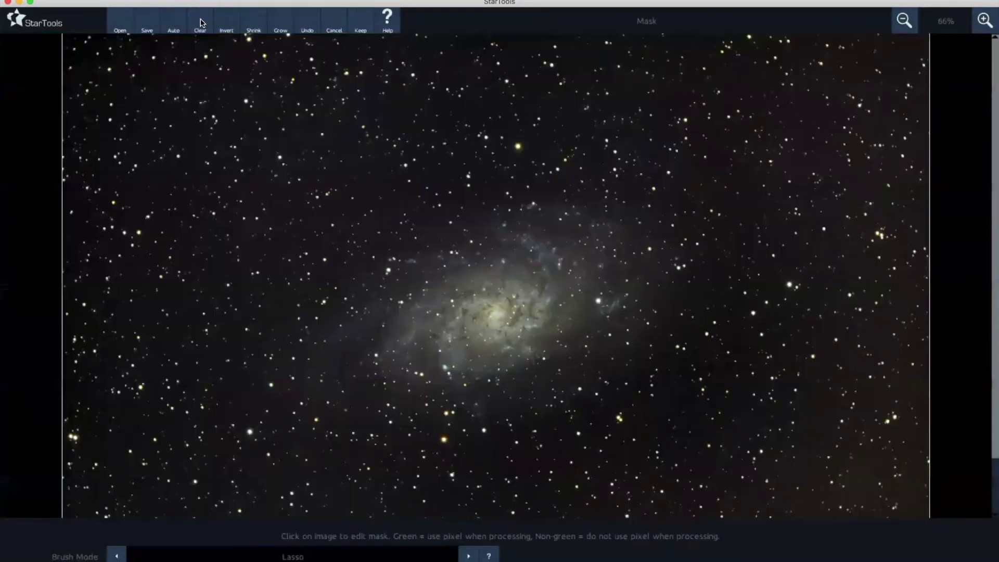
{"action": "left_click", "coordinate": [171, 21]}
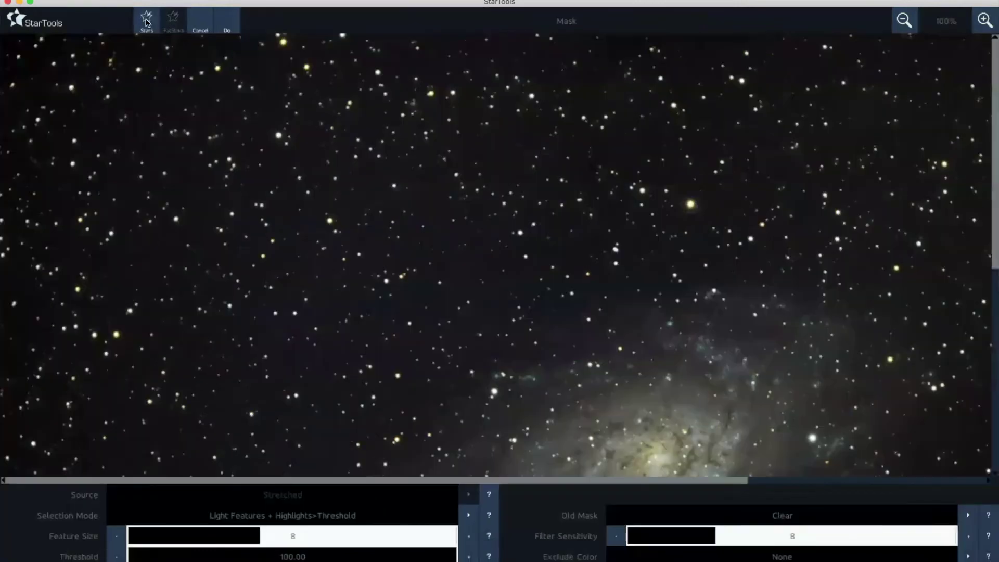
{"action": "left_click", "coordinate": [146, 21]}
{"action": "left_click", "coordinate": [148, 21]}
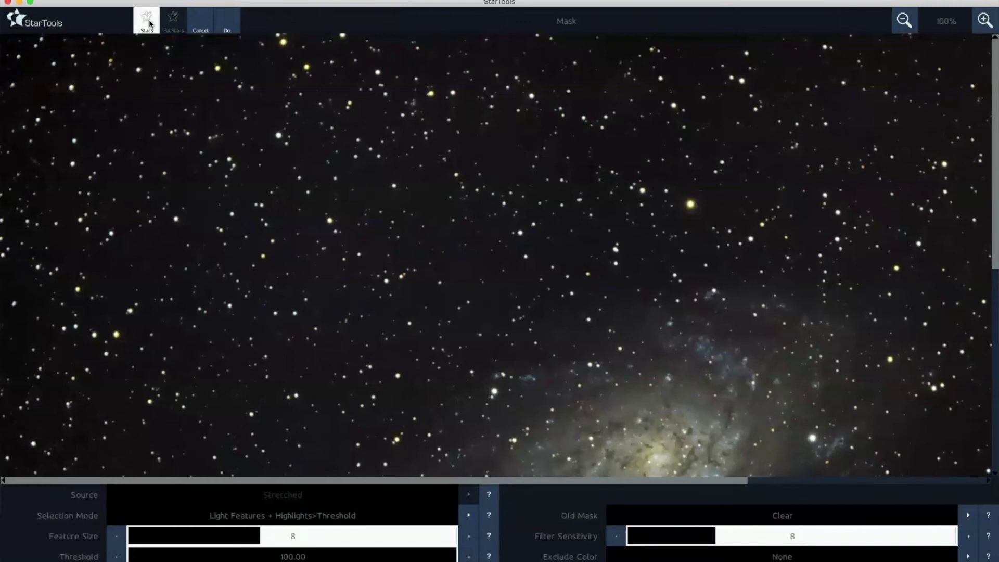
{"action": "left_click", "coordinate": [231, 25]}
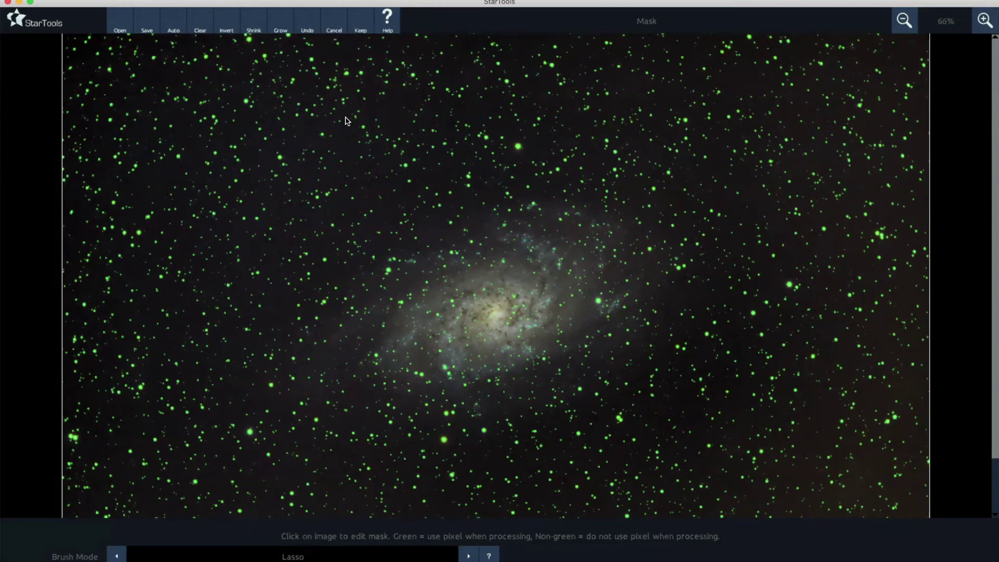
- Accept the star mask and compare original and shrunk stars with the whole frame in view
{"action": "left_click", "coordinate": [363, 23]}
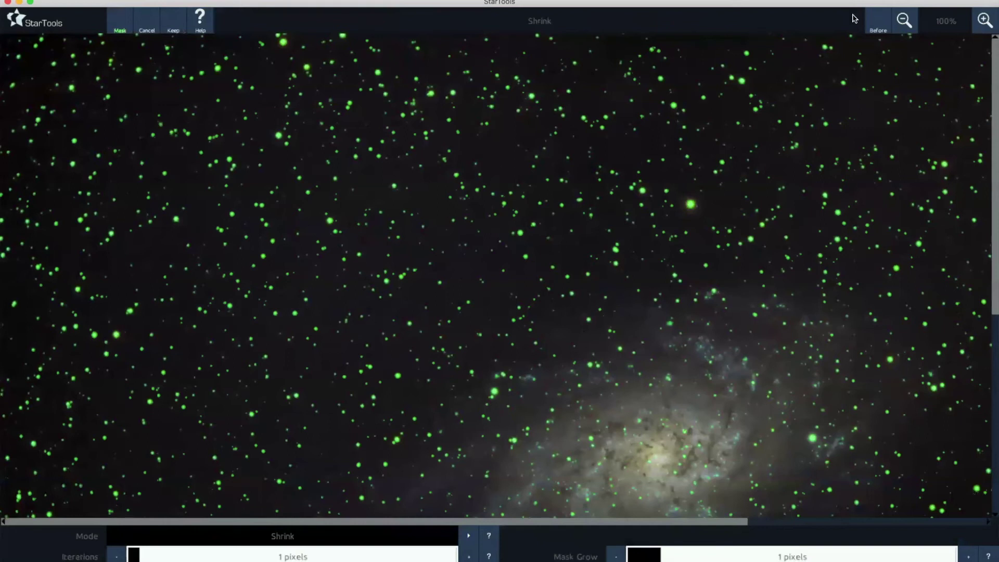
{"action": "left_click", "coordinate": [904, 21]}
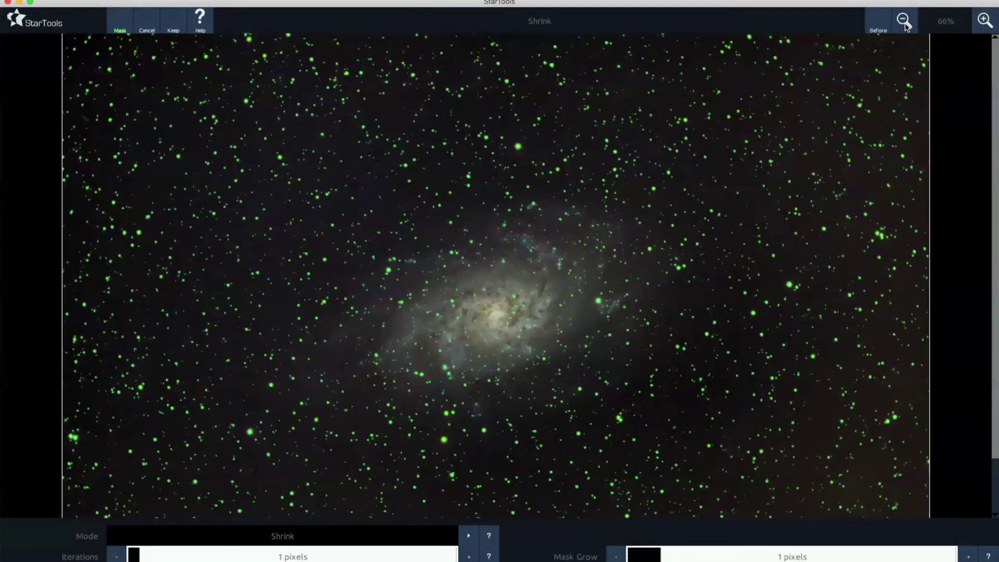
{"action": "left_click", "coordinate": [904, 23]}
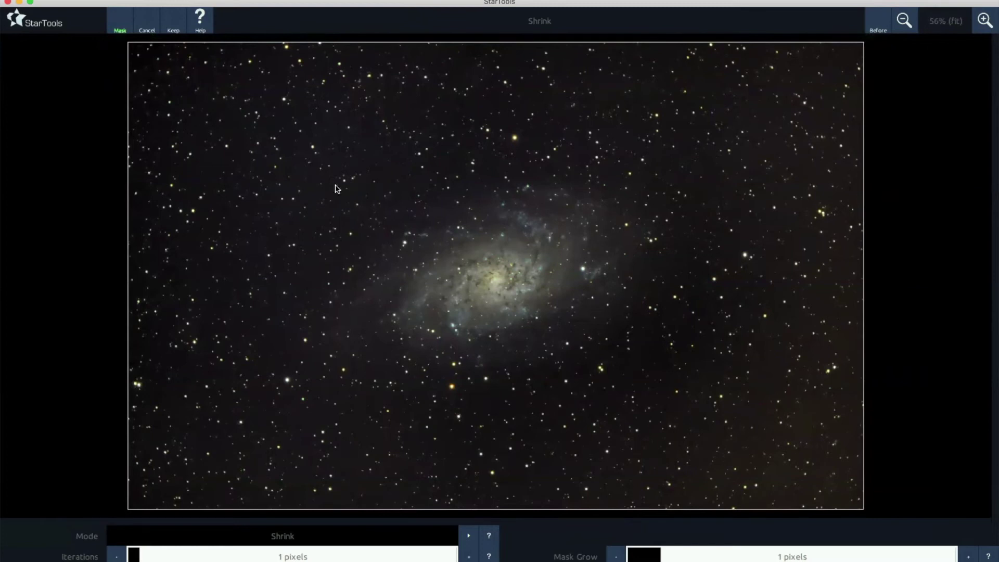
{"action": "left_click", "coordinate": [881, 25]}
{"action": "left_click", "coordinate": [881, 25]}
{"action": "left_click", "coordinate": [880, 25]}
{"action": "left_click", "coordinate": [879, 26]}
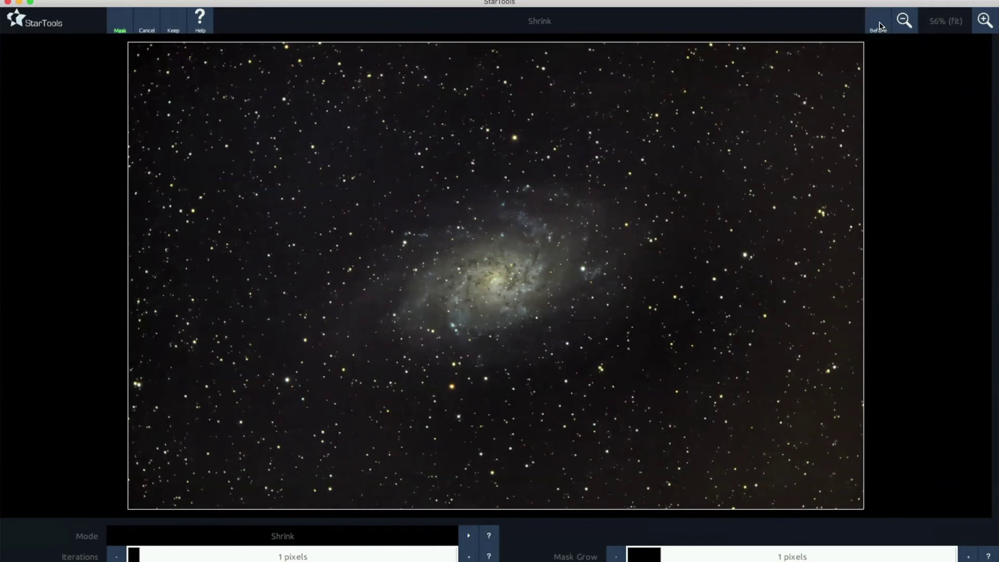
- Compare original and shrunk stars at 200% zoom on the galaxy
{"action": "left_click", "coordinate": [984, 21]}
{"action": "left_click", "coordinate": [984, 20]}
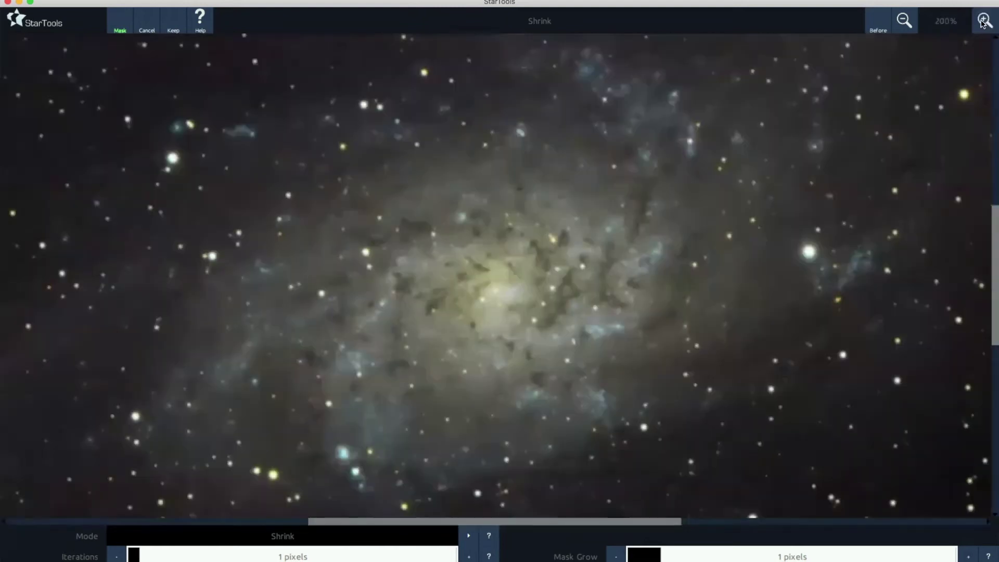
{"action": "left_click_drag", "start_coordinate": [584, 523], "coordinate": [487, 526]}
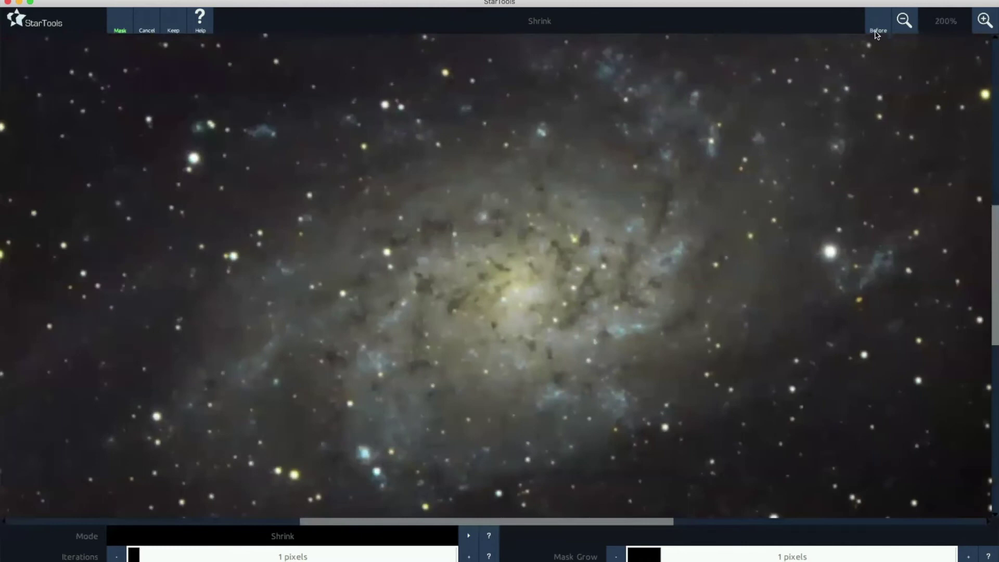
{"action": "left_click", "coordinate": [878, 21]}
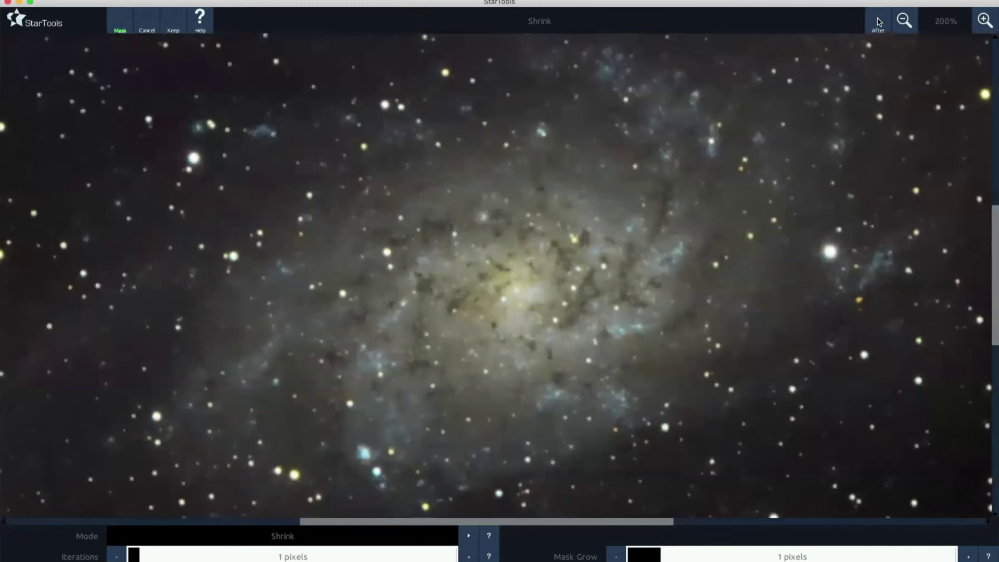
{"action": "left_click", "coordinate": [878, 22]}
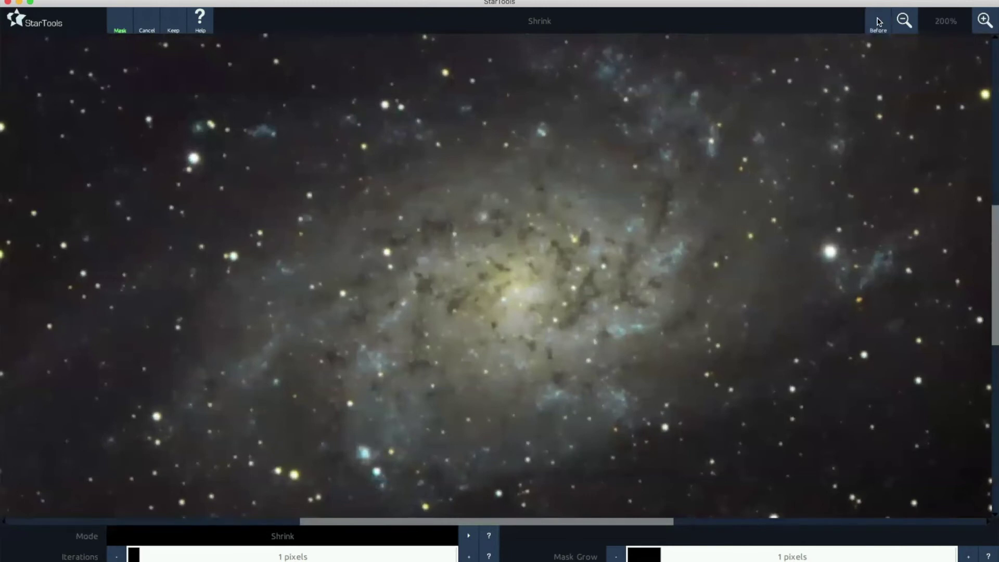
{"action": "left_click", "coordinate": [878, 22]}
{"action": "left_click", "coordinate": [878, 22]}
{"action": "left_click", "coordinate": [874, 24]}
{"action": "left_click", "coordinate": [874, 24]}
- Raise Shrink iterations to 2 pixels and compare before/after, zoomed out to the whole image
{"action": "left_click", "coordinate": [468, 556]}
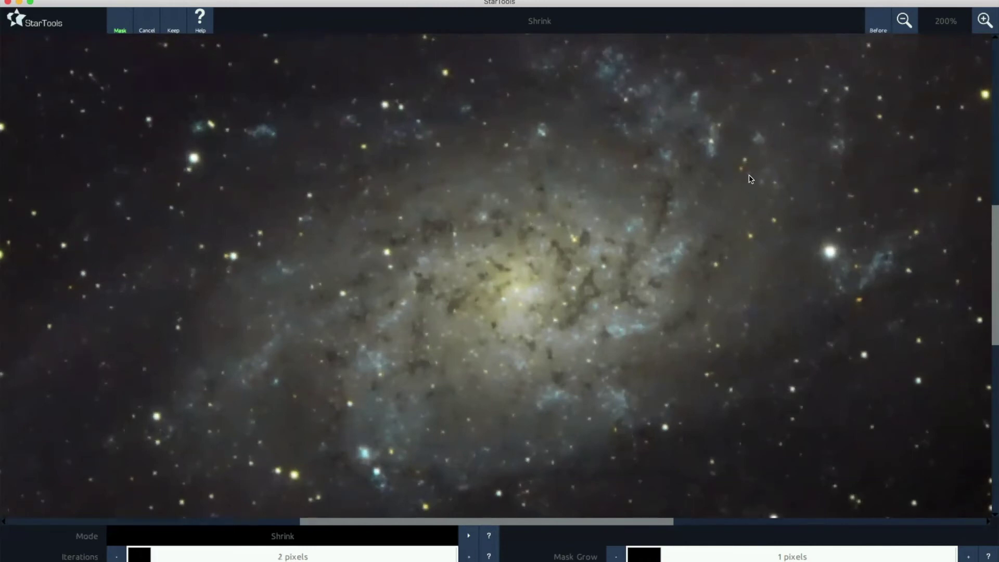
{"action": "left_click", "coordinate": [878, 26]}
{"action": "left_click", "coordinate": [879, 26]}
{"action": "left_click", "coordinate": [879, 26]}
{"action": "left_click", "coordinate": [904, 21]}
{"action": "left_click", "coordinate": [904, 22]}
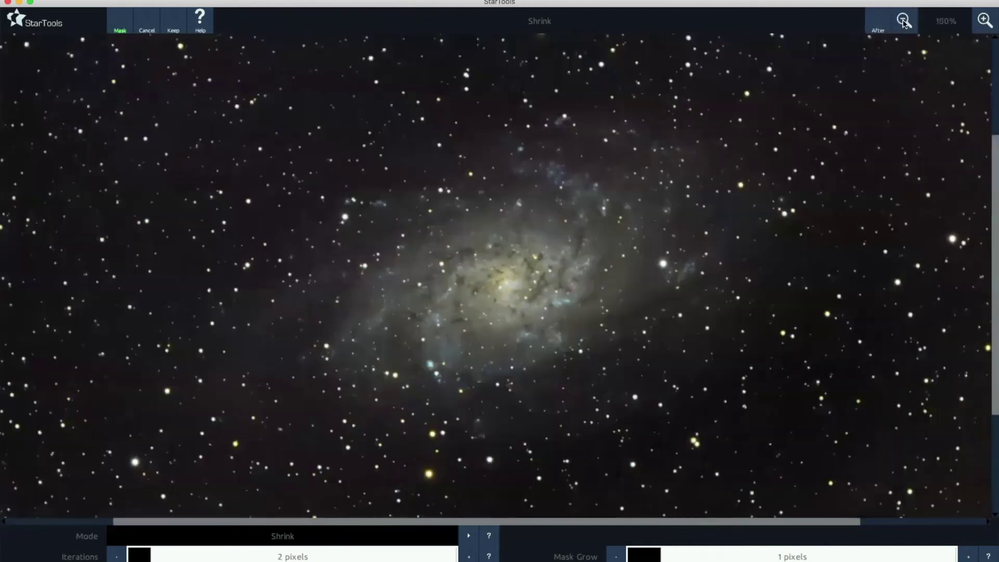
{"action": "left_click", "coordinate": [904, 22]}
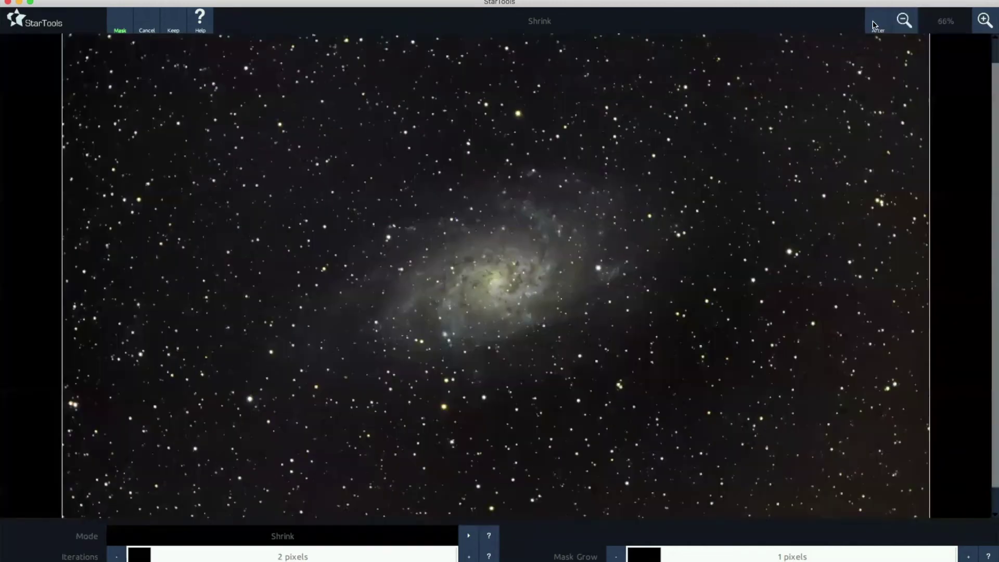
{"action": "left_click", "coordinate": [874, 24]}
{"action": "left_click", "coordinate": [875, 25]}
{"action": "left_click", "coordinate": [875, 25]}
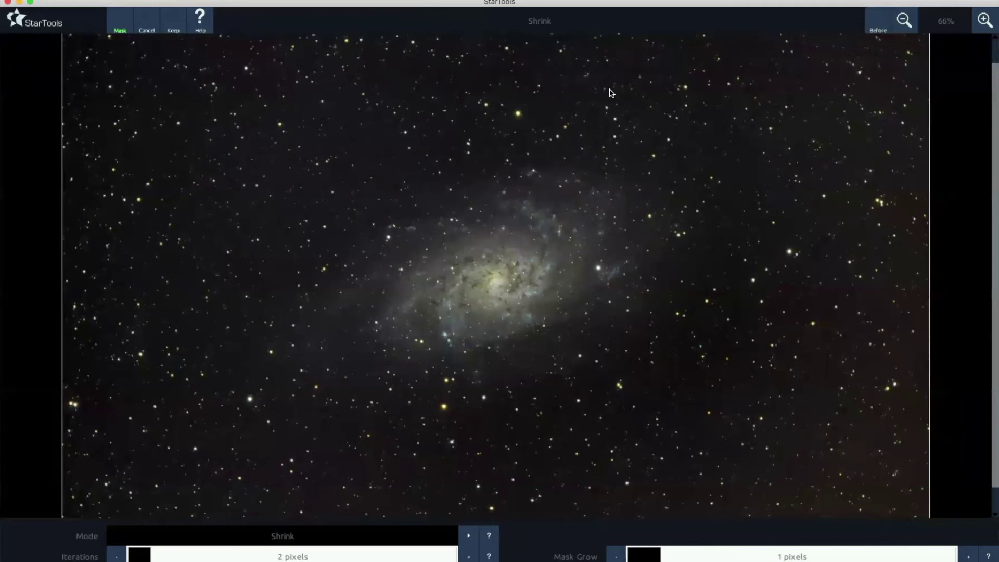
- Set Shrink iterations back to 1 pixel, recheck the comparison, and keep the result
{"action": "left_click", "coordinate": [117, 557]}
{"action": "left_click", "coordinate": [878, 26]}
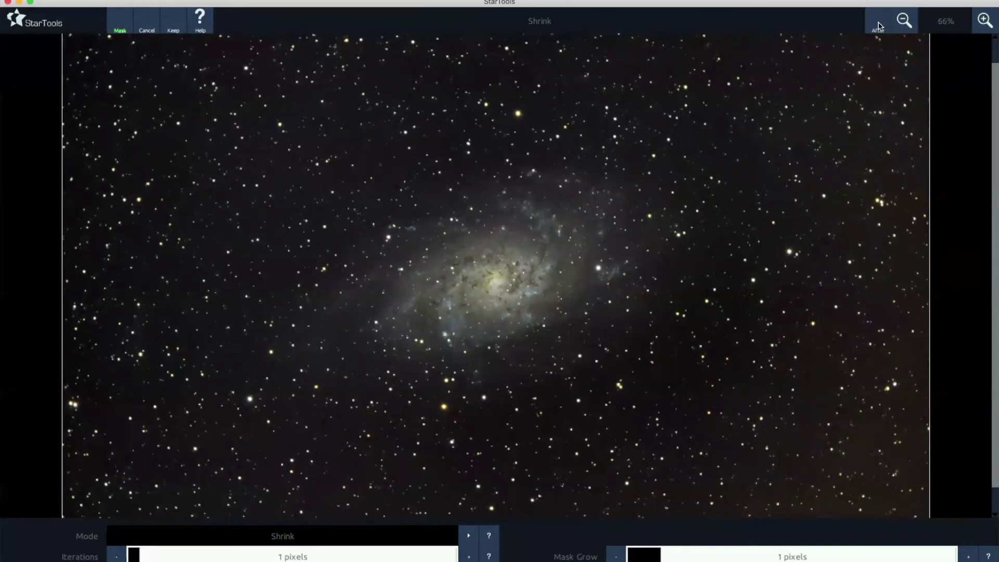
{"action": "left_click", "coordinate": [878, 26]}
{"action": "left_click", "coordinate": [175, 27]}
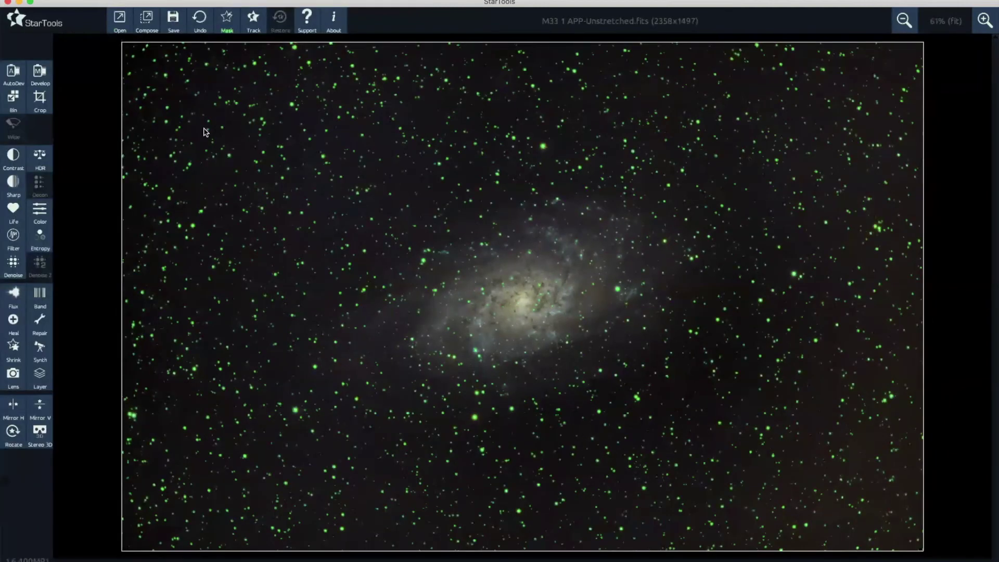
- Clear the star mask, keep the empty mask, and begin saving the M33 image
{"action": "left_click", "coordinate": [227, 22]}
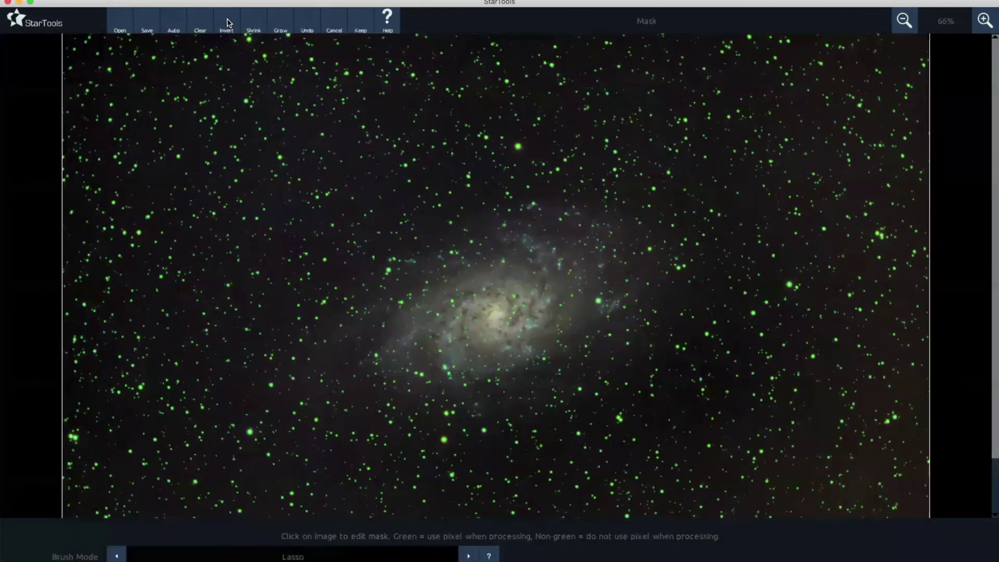
{"action": "left_click", "coordinate": [202, 24]}
{"action": "left_click", "coordinate": [360, 25]}
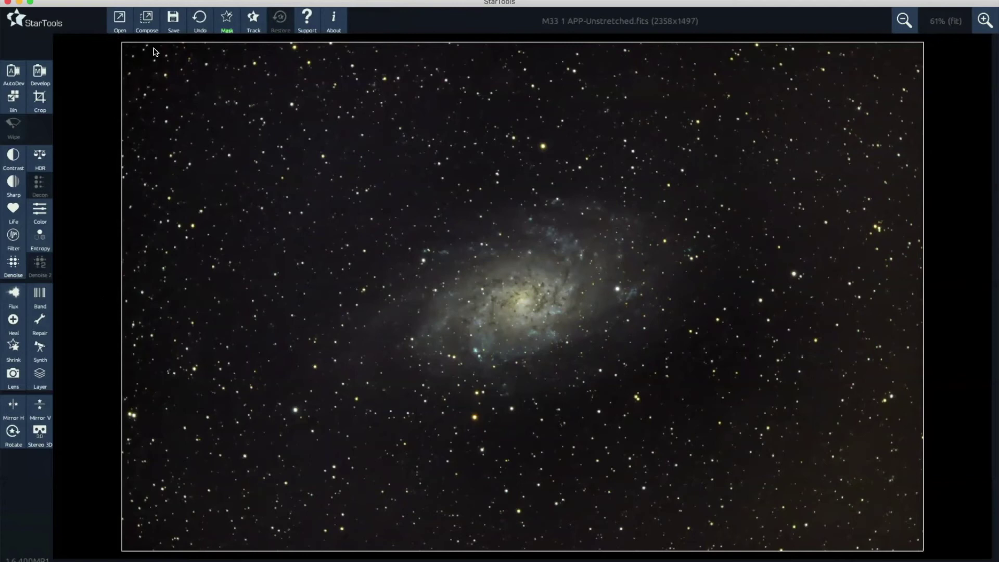
{"action": "left_click", "coordinate": [174, 20]}
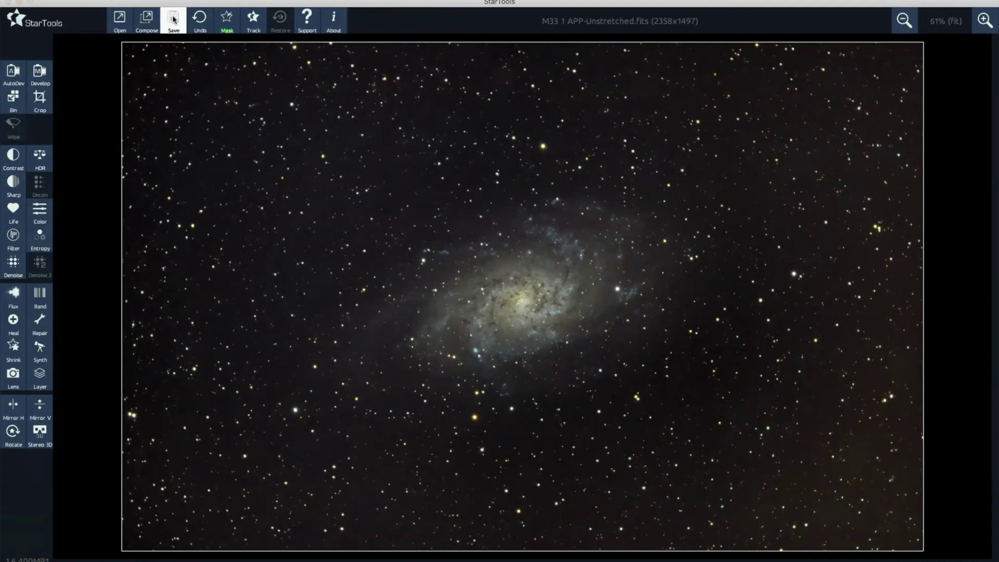
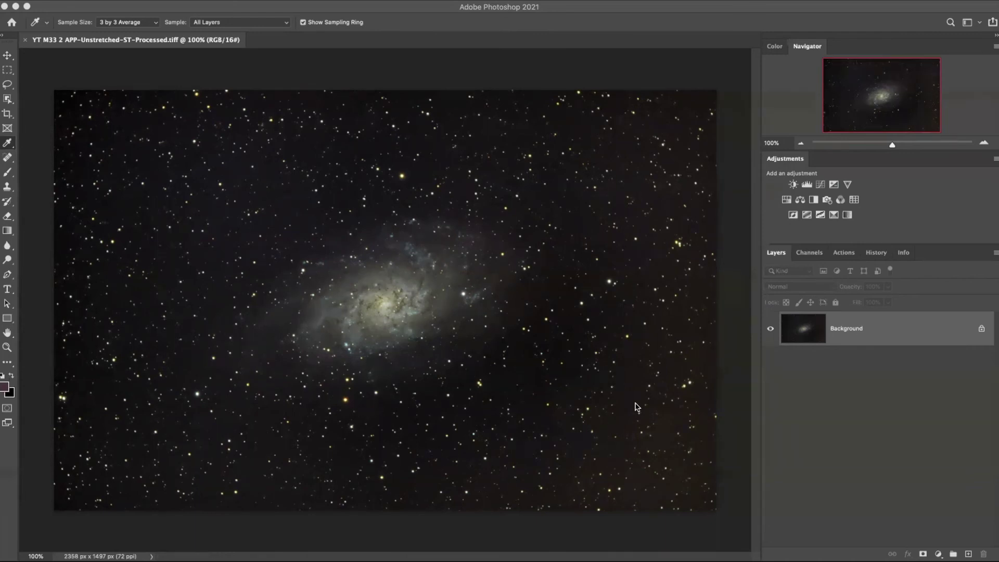
- Duplicate the Background layer as 'Light Pollution', then stamp the visible layers into a new layer
{"action": "left_click", "coordinate": [888, 331]}
{"action": "right_click", "coordinate": [888, 332]}
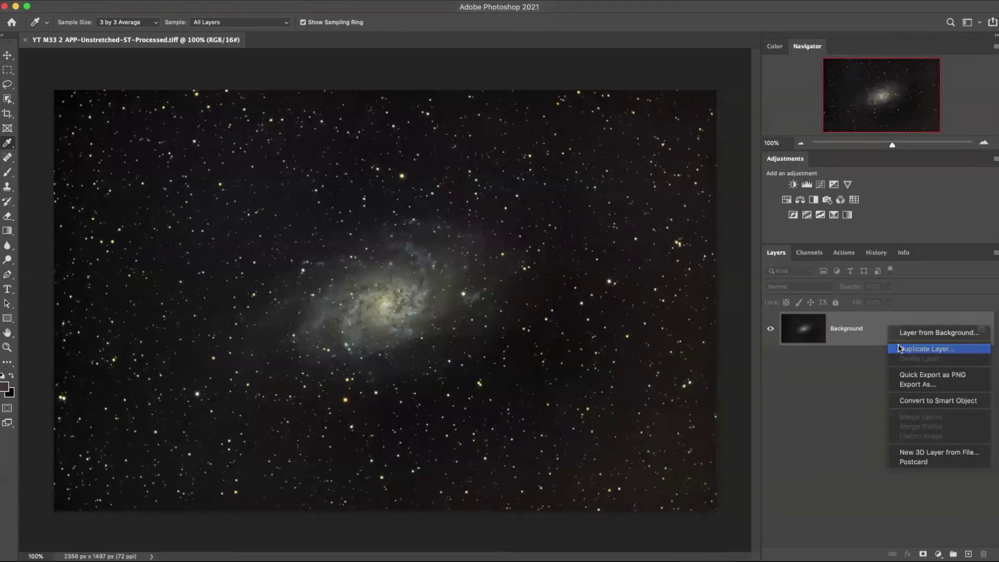
{"action": "left_click", "coordinate": [890, 346]}
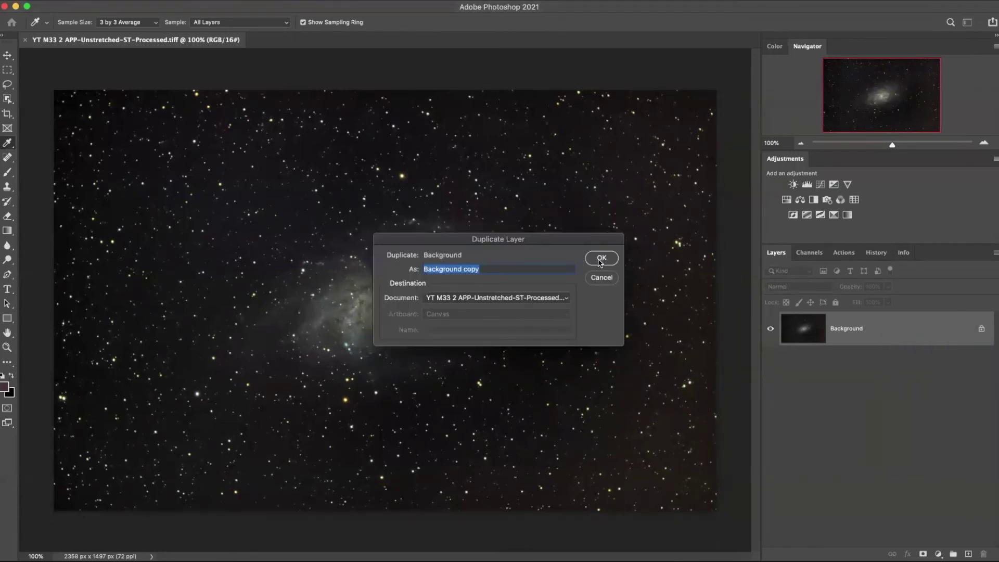
{"action": "type", "text": "Light Pollution"}
{"action": "left_click", "coordinate": [600, 258]}
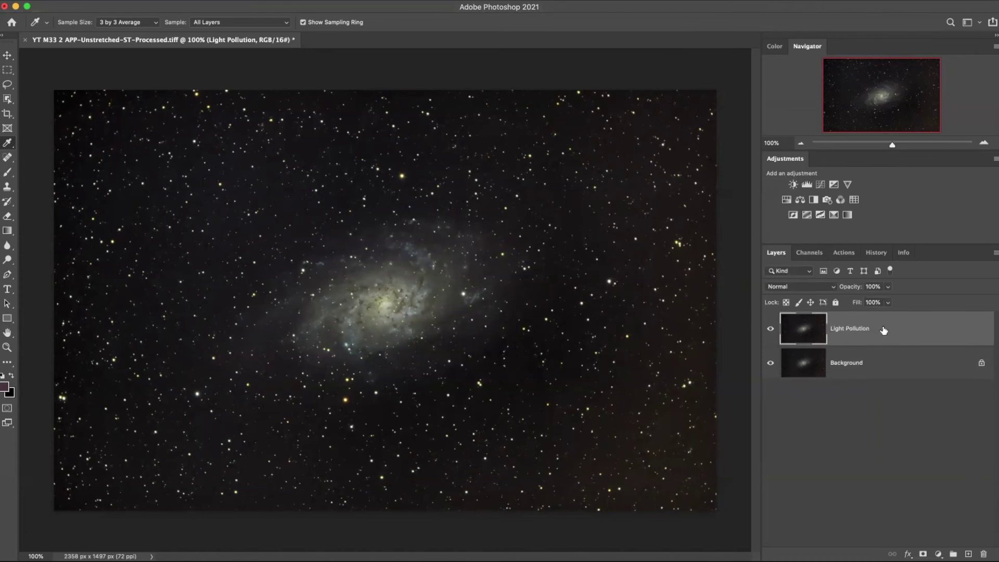
{"action": "key", "text": "super+alt+shift+e"}
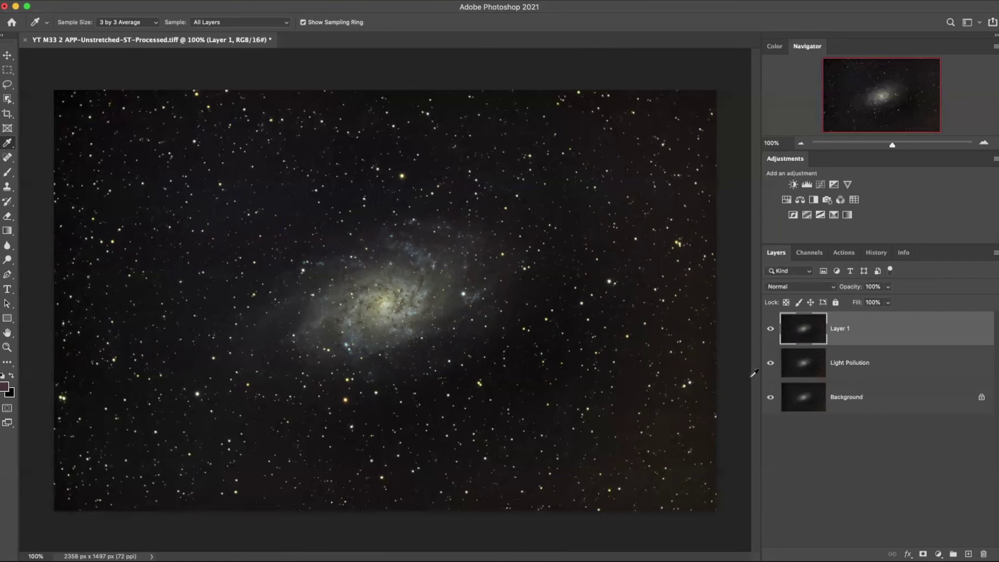
- Sample the dark sky with a 3 by 3 Average Eyedropper and fill Layer 1 with that colour
{"action": "left_click", "coordinate": [883, 364]}
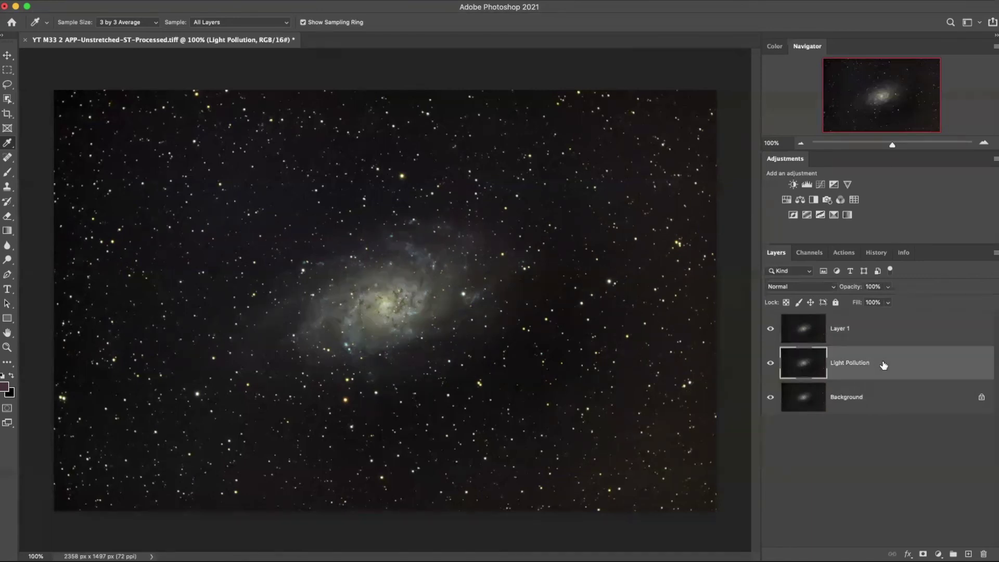
{"action": "left_click", "coordinate": [870, 335]}
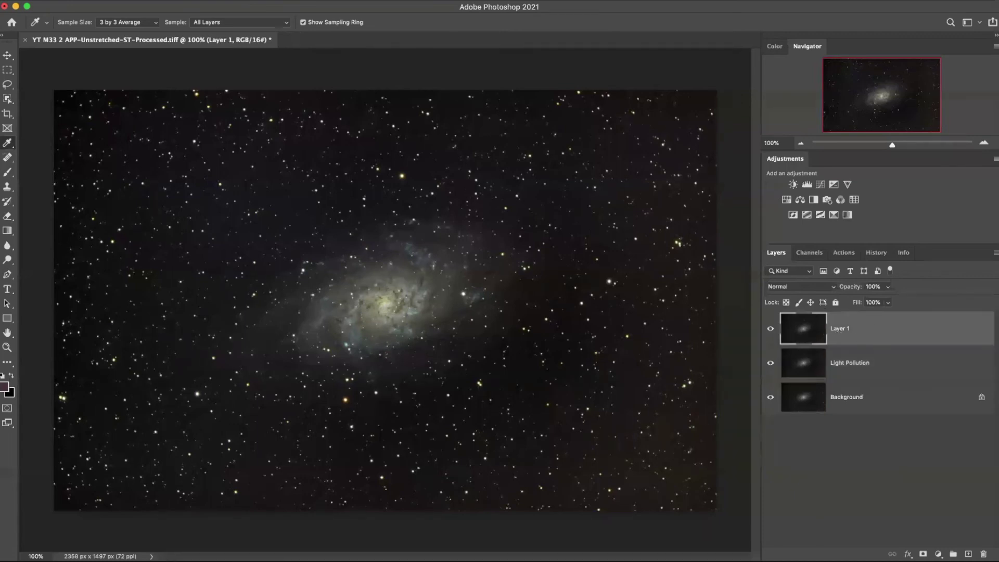
{"action": "left_click", "coordinate": [8, 144]}
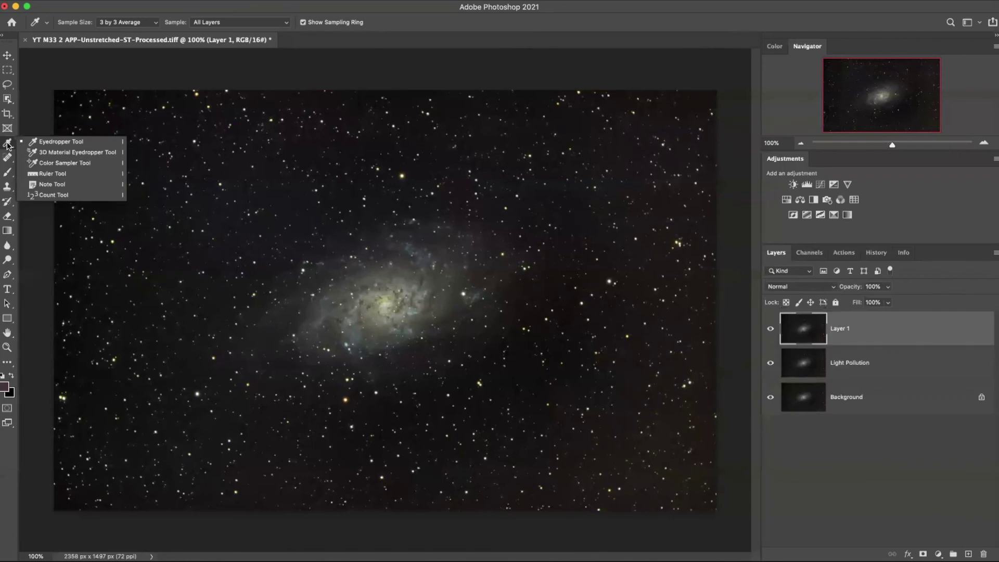
{"action": "left_click", "coordinate": [52, 145]}
{"action": "left_click", "coordinate": [156, 23]}
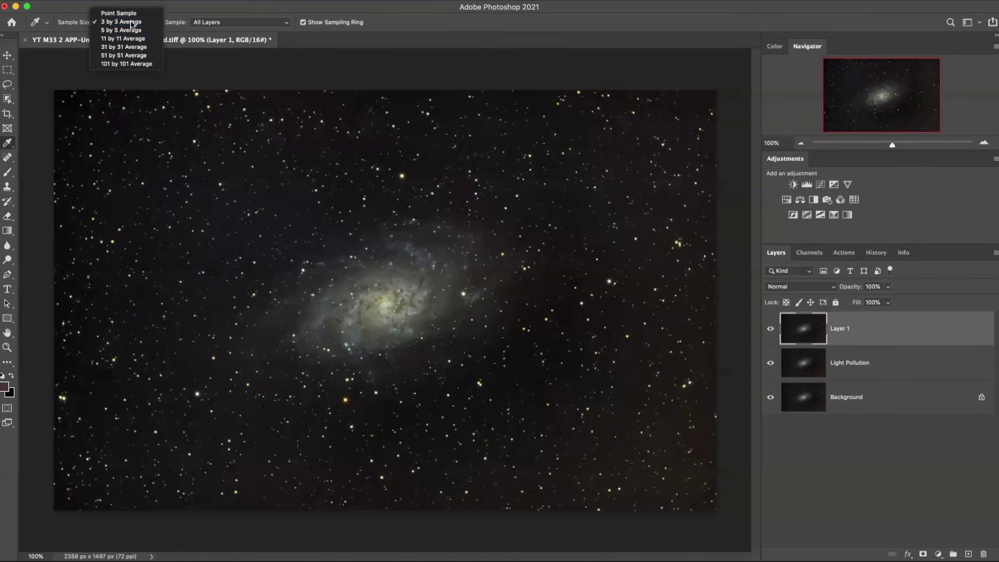
{"action": "left_click", "coordinate": [133, 23]}
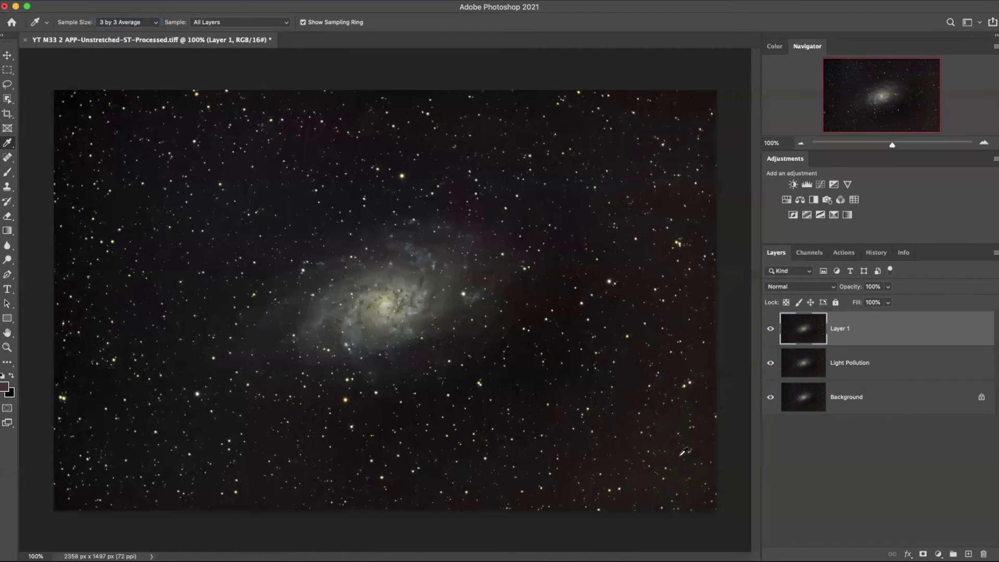
{"action": "left_click", "coordinate": [659, 437]}
{"action": "key", "text": "alt+BackSpace"}
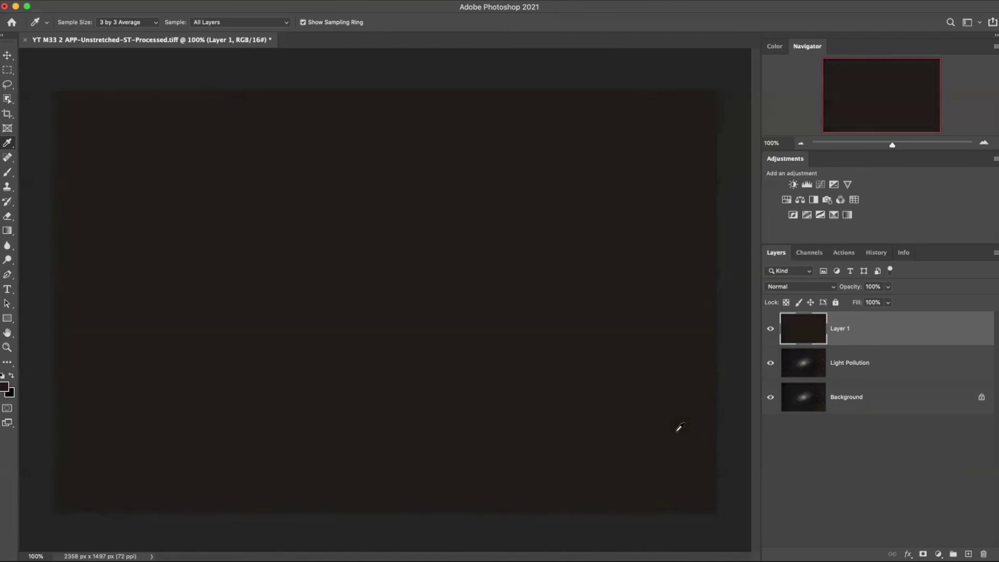
- Apply Image to Light Pollution with Subtract blending at offset 30, then delete Layer 1
{"action": "left_click", "coordinate": [886, 368]}
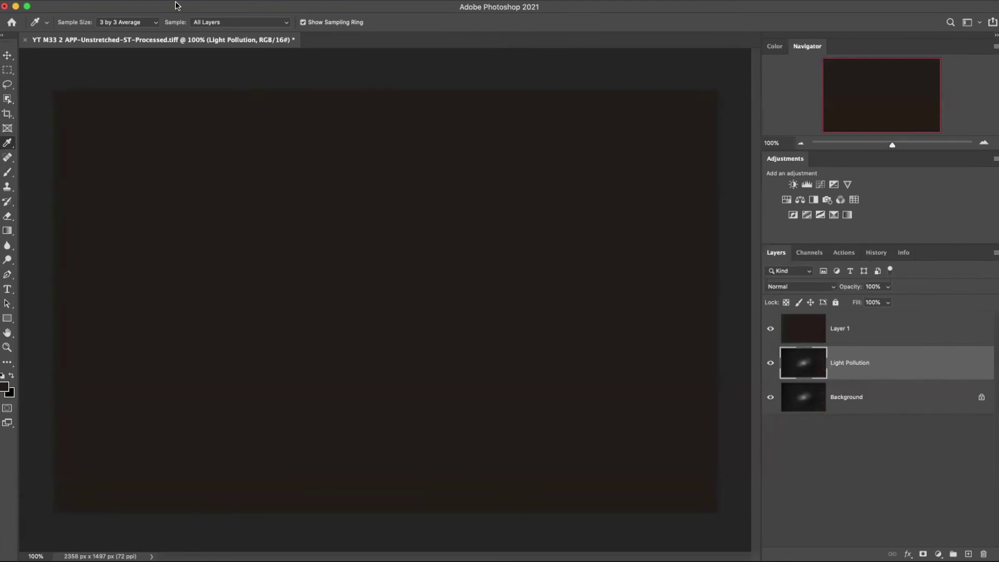
{"action": "left_click", "coordinate": [134, 0]}
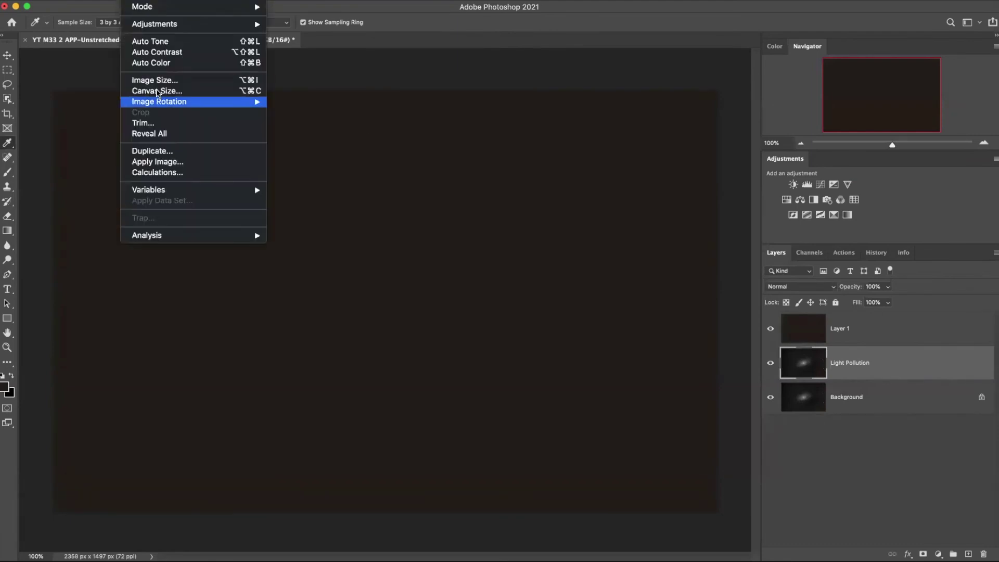
{"action": "left_click", "coordinate": [167, 162]}
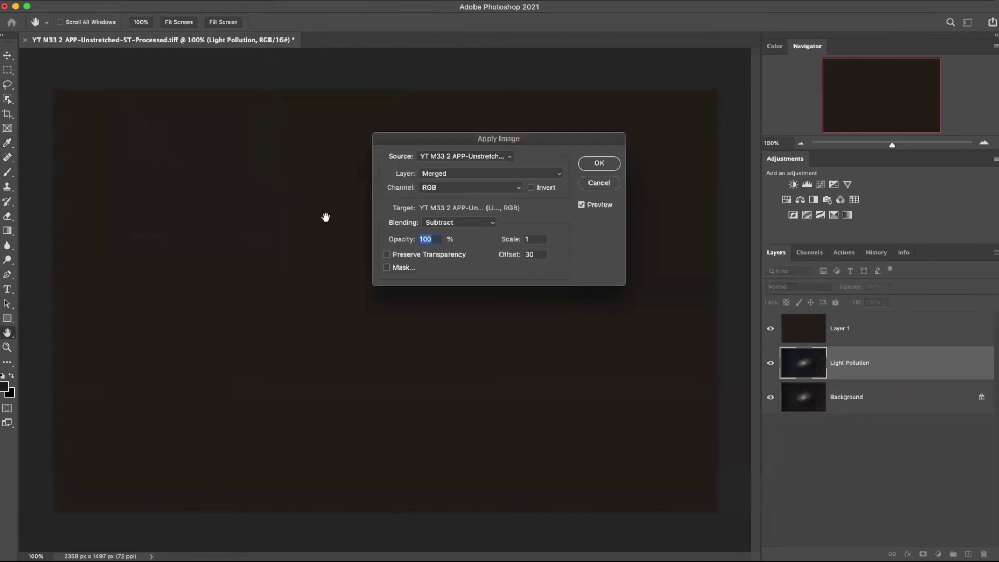
{"action": "left_click", "coordinate": [493, 223]}
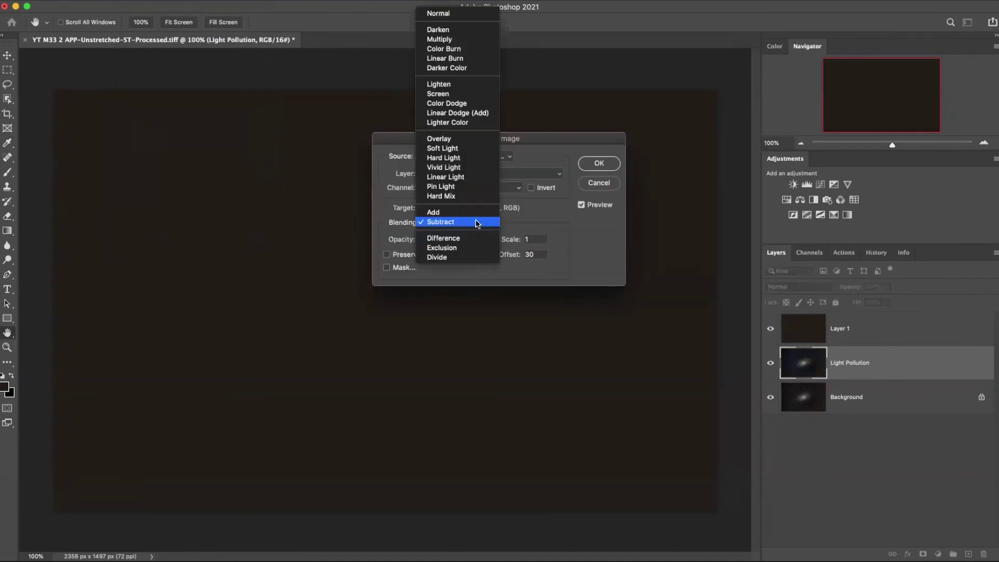
{"action": "left_click", "coordinate": [476, 222]}
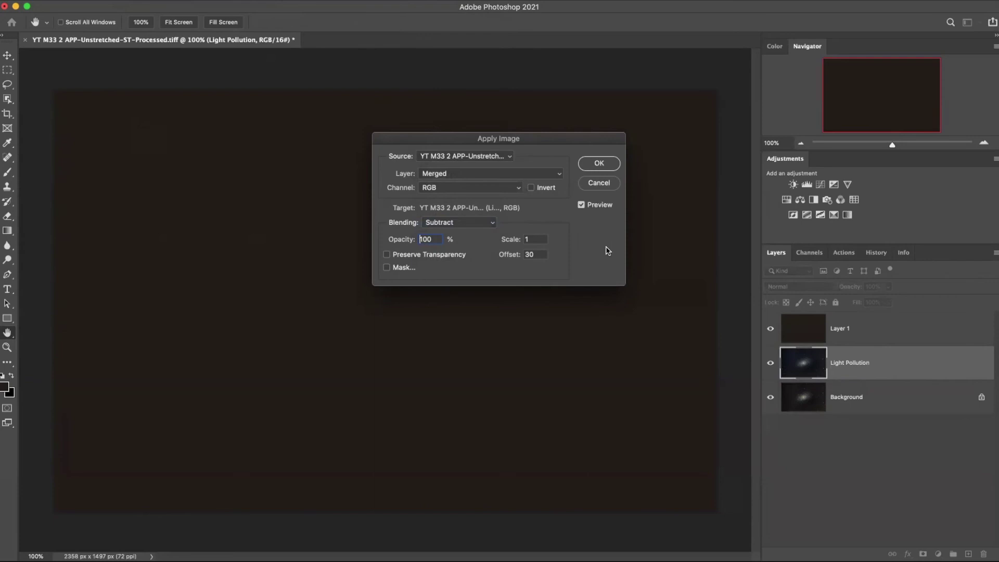
{"action": "left_click", "coordinate": [599, 163]}
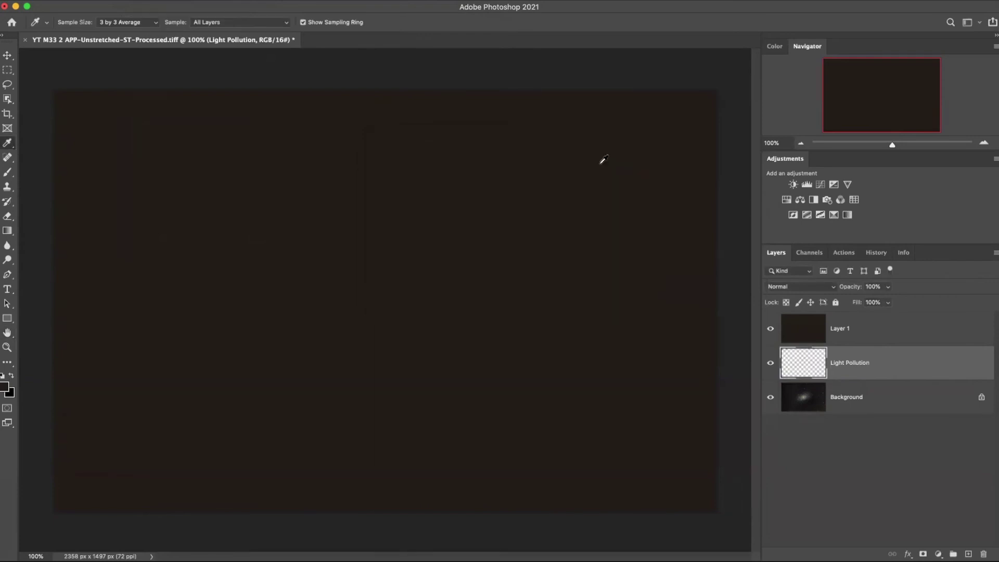
{"action": "left_click", "coordinate": [862, 330]}
{"action": "left_click_drag", "start_coordinate": [863, 330], "coordinate": [983, 553]}
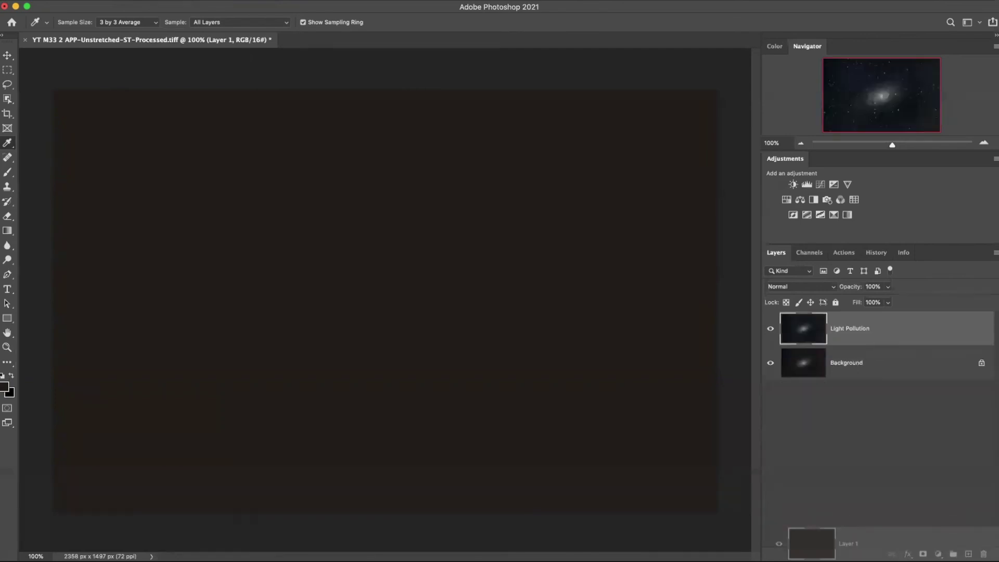
- Toggle Light Pollution's visibility to compare, then stamp the visible result into a new Layer 1
{"action": "left_click", "coordinate": [771, 330]}
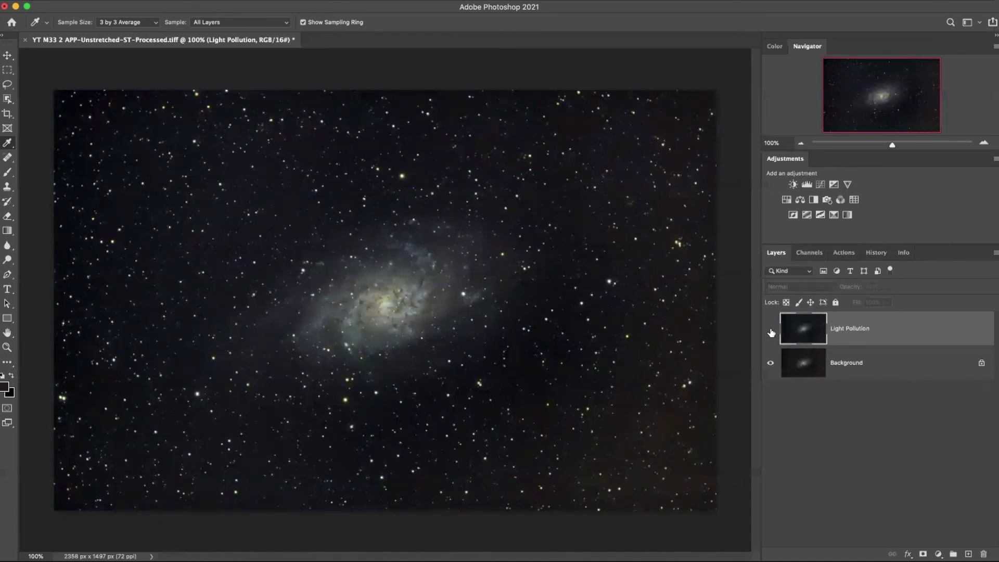
{"action": "left_click", "coordinate": [770, 330]}
{"action": "left_click", "coordinate": [770, 330]}
{"action": "left_click", "coordinate": [770, 330]}
{"action": "left_click", "coordinate": [770, 330]}
{"action": "left_click", "coordinate": [770, 330]}
{"action": "key", "text": "super+alt+shift+e"}
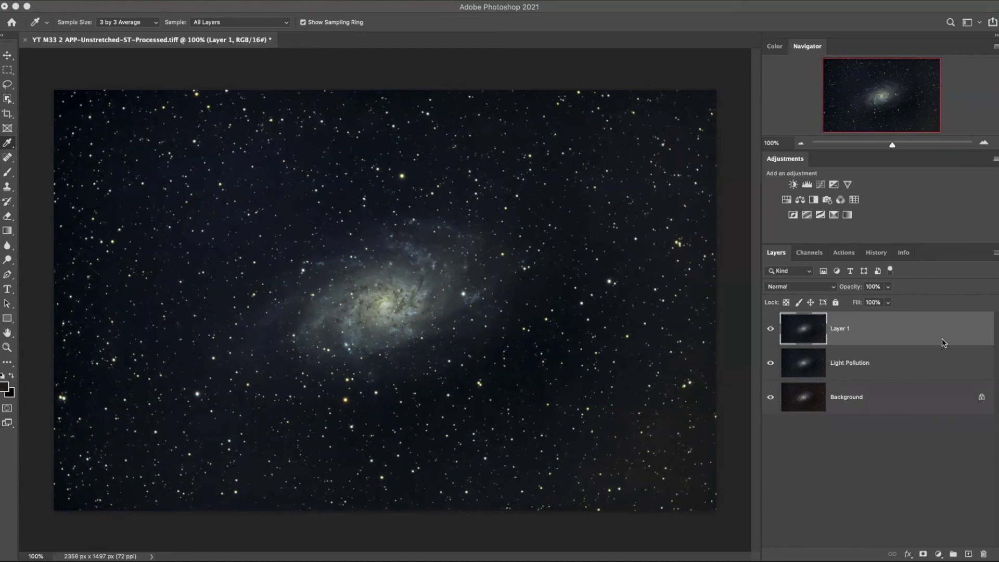
- Browse the Astronomy Tools action set, then begin renaming Layer 1 in the Layers panel
{"action": "left_click", "coordinate": [843, 252]}
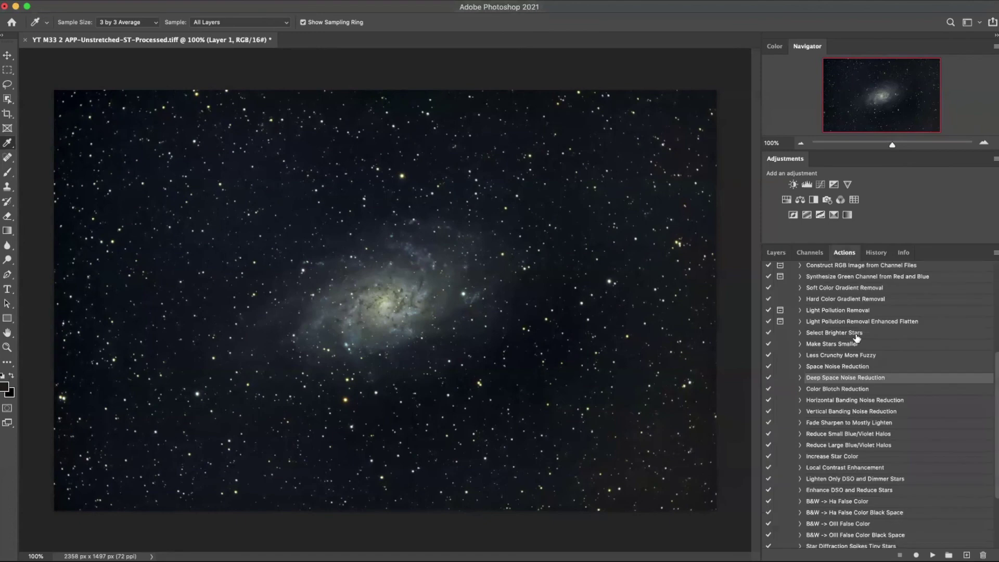
{"action": "scroll", "coordinate": [857, 356], "scroll_direction": "up", "scroll_amount": 3}
{"action": "scroll", "coordinate": [857, 355], "scroll_direction": "down", "scroll_amount": 1}
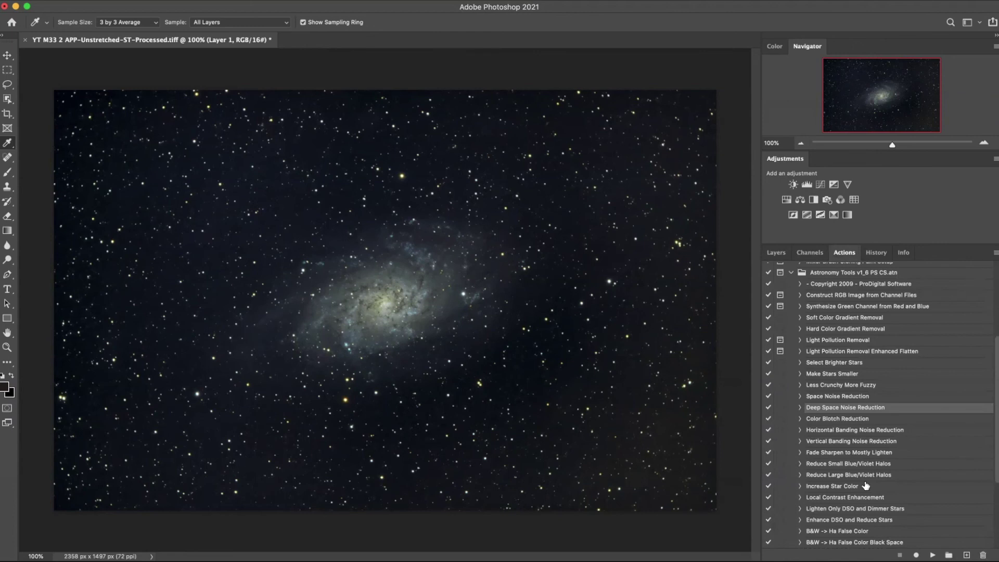
{"action": "left_click", "coordinate": [776, 253]}
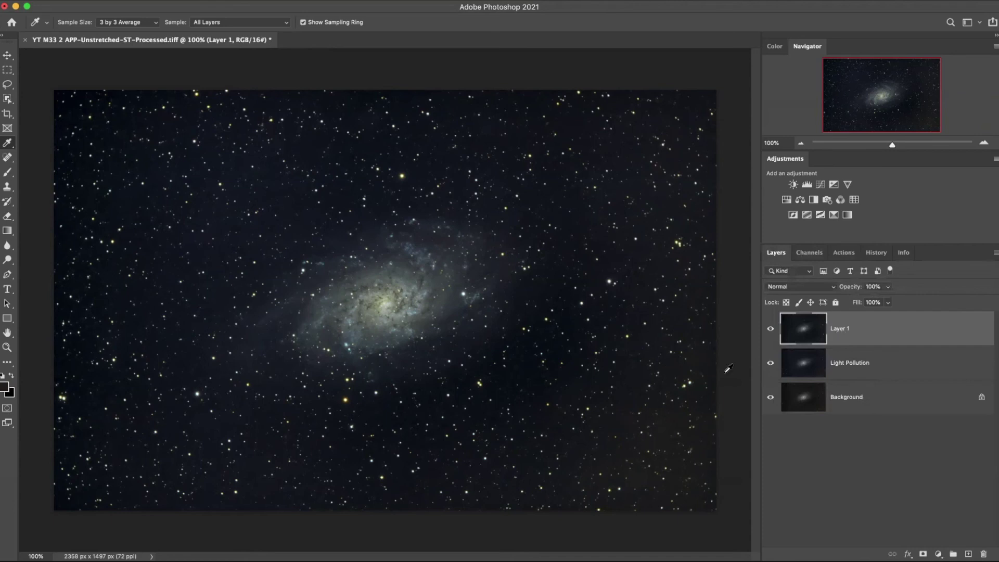
{"action": "double_click", "coordinate": [839, 328]}
{"action": "type", "text": "soft colour removal"}
{"action": "left_click", "coordinate": [843, 252]}
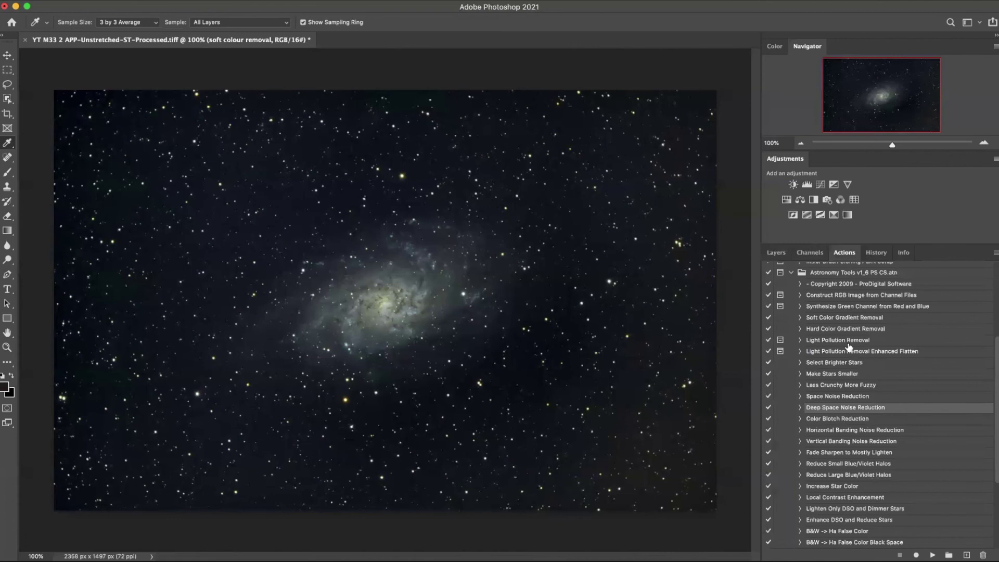
{"action": "left_click", "coordinate": [840, 318]}
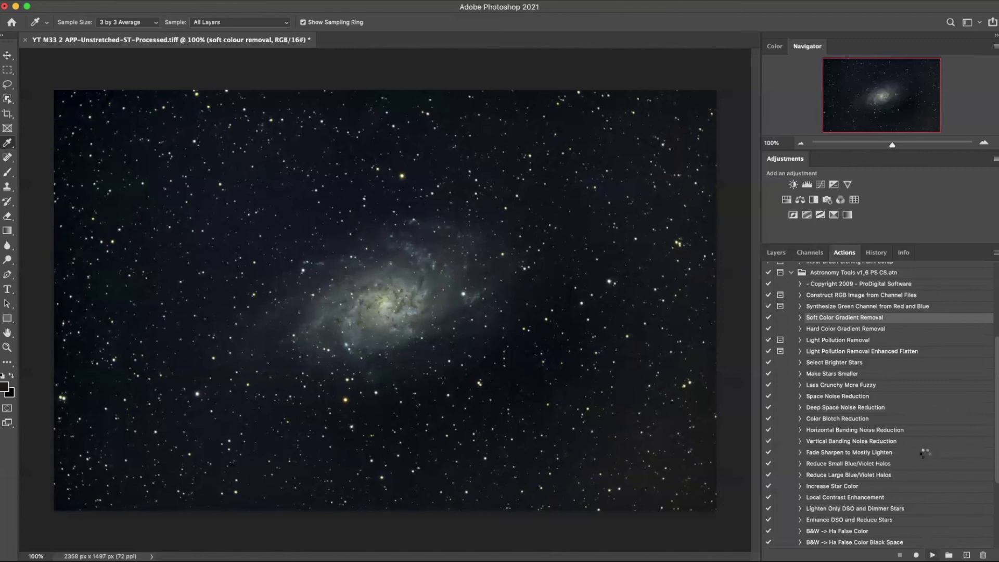
{"action": "left_click", "coordinate": [775, 253]}
{"action": "left_click", "coordinate": [770, 329]}
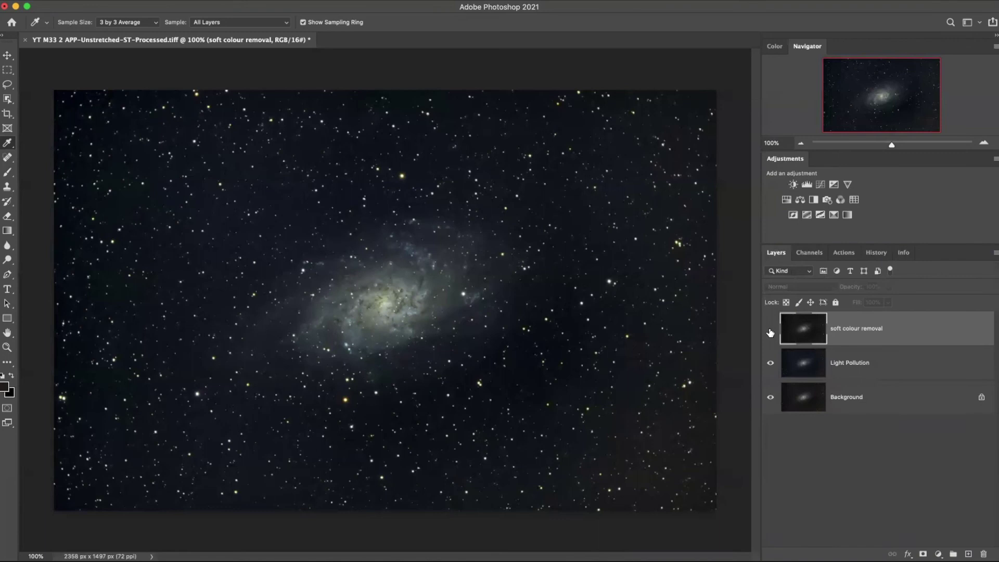
{"action": "left_click", "coordinate": [770, 329]}
{"action": "left_click", "coordinate": [771, 329]}
{"action": "left_click", "coordinate": [770, 331]}
{"action": "left_click", "coordinate": [770, 330]}
{"action": "left_click", "coordinate": [770, 331]}
{"action": "left_click", "coordinate": [771, 331]}
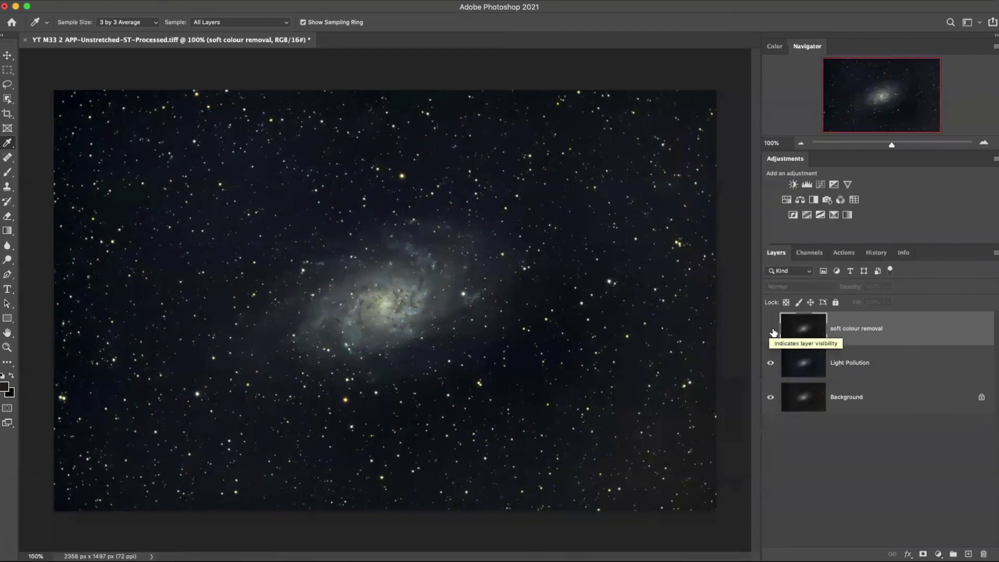
{"action": "left_click", "coordinate": [771, 329]}
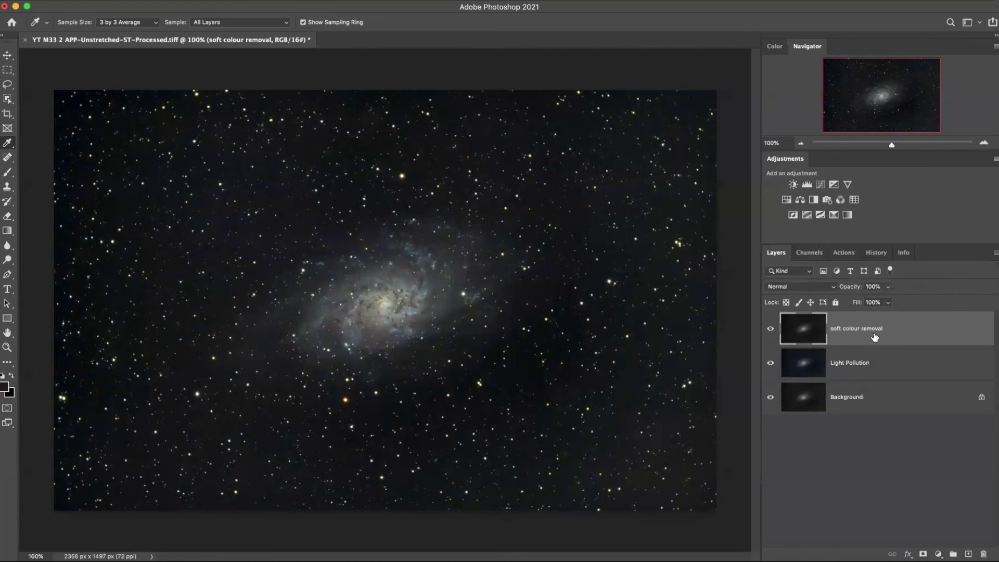
- Stamp the visible layers into a new layer named 'make star smaller x 1'
{"action": "key", "text": "super+alt+shift+e"}
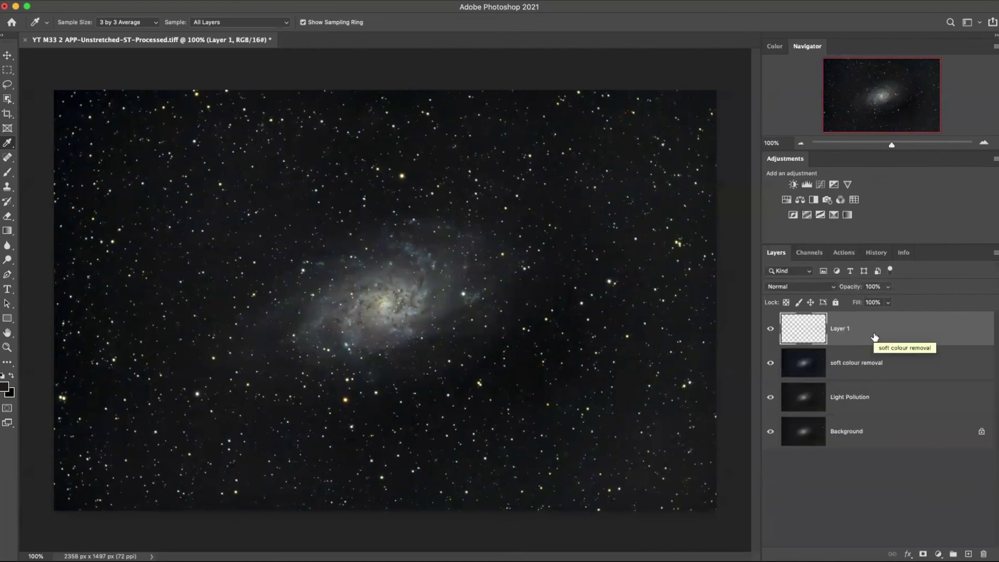
{"action": "double_click", "coordinate": [841, 328]}
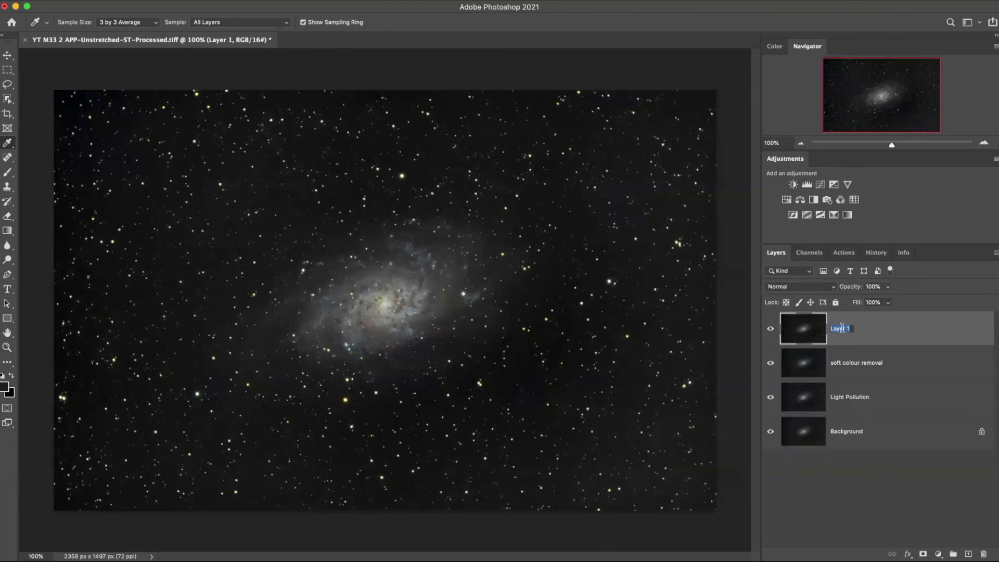
{"action": "type", "text": "make star smaller x 1"}
{"action": "key", "text": "Return"}
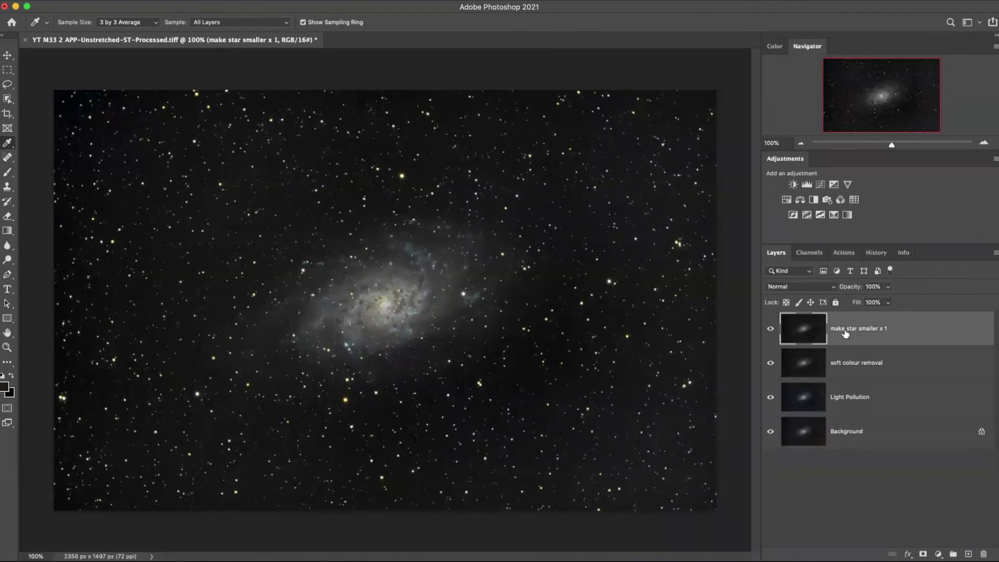
- Run the Make Stars Smaller action from the Astronomy Tools set
{"action": "left_click", "coordinate": [842, 254]}
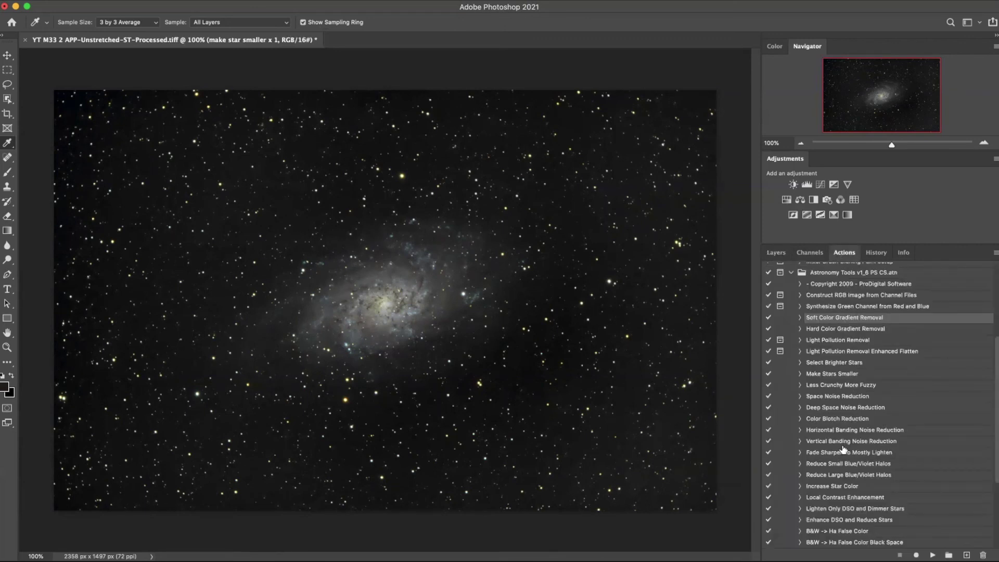
{"action": "scroll", "coordinate": [844, 449], "scroll_direction": "up", "scroll_amount": 2}
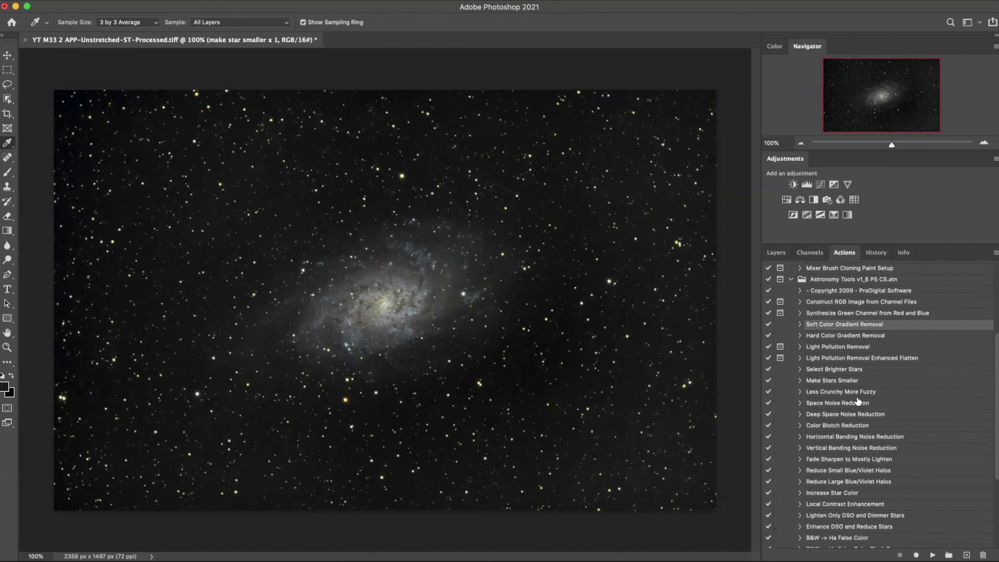
{"action": "scroll", "coordinate": [858, 400], "scroll_direction": "down", "scroll_amount": 1}
{"action": "scroll", "coordinate": [857, 400], "scroll_direction": "down", "scroll_amount": 1}
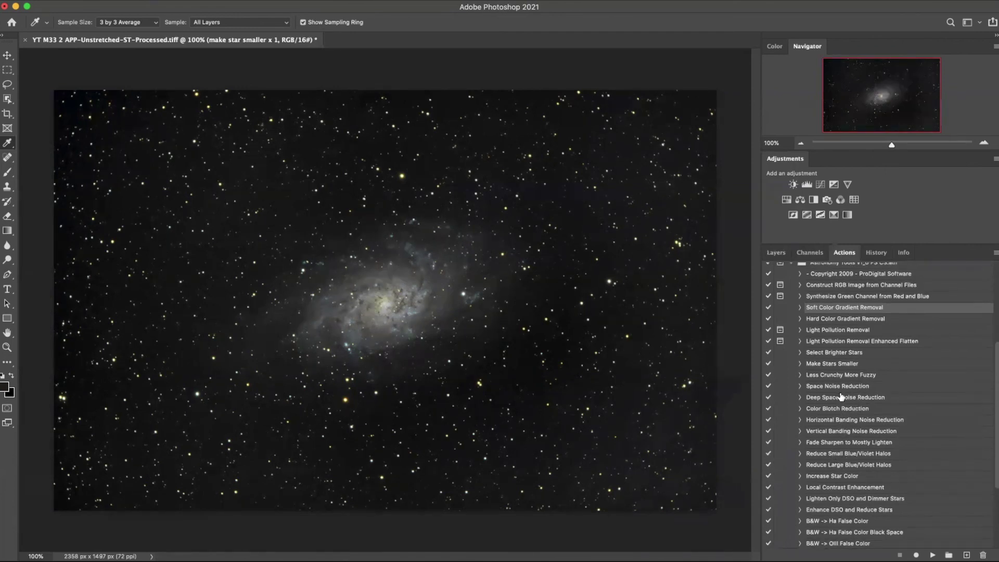
{"action": "scroll", "coordinate": [841, 390], "scroll_direction": "down", "scroll_amount": 2}
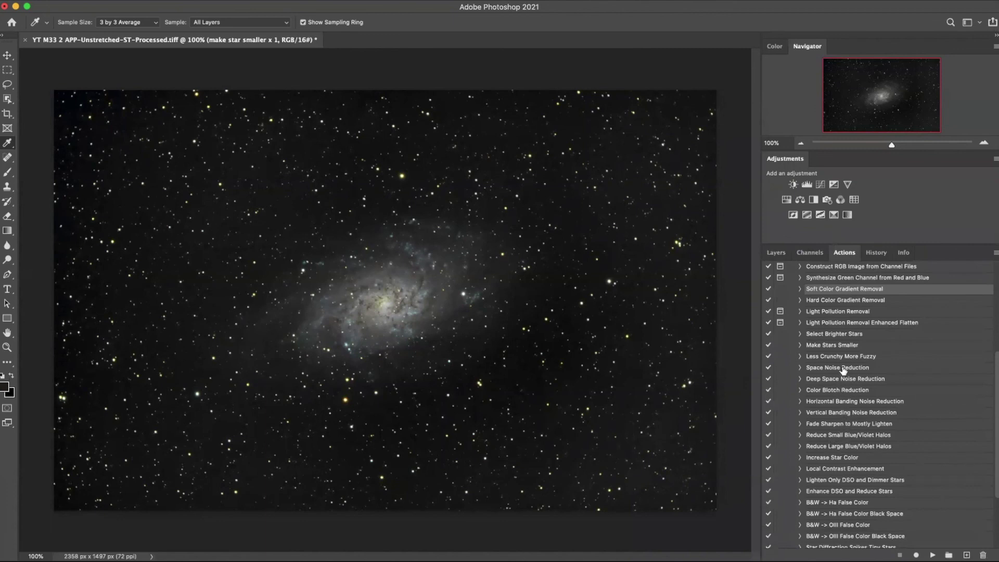
{"action": "left_click", "coordinate": [835, 347]}
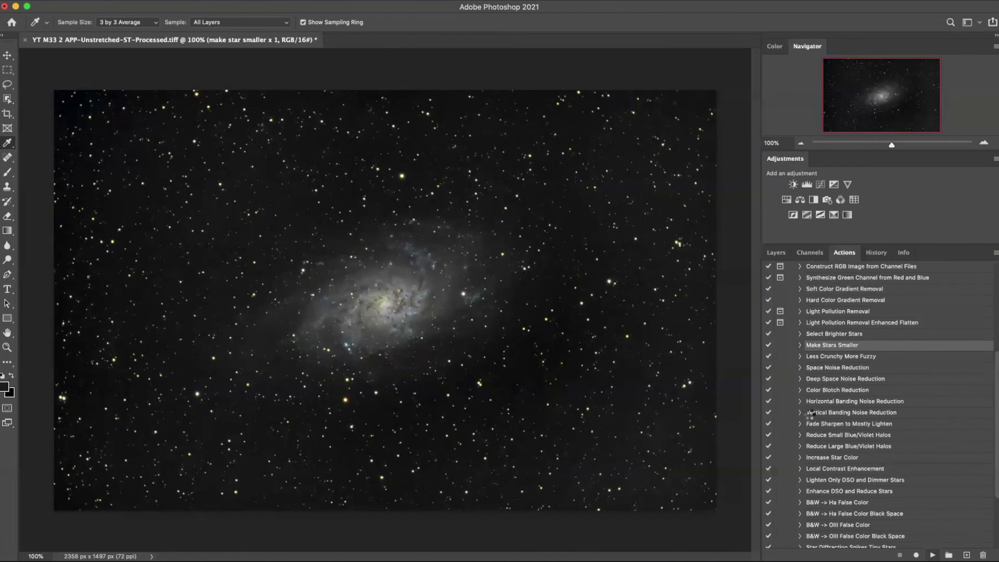
- Toggle the star-reduced layer's visibility to compare, leaving it visible
{"action": "left_click", "coordinate": [776, 252]}
{"action": "left_click", "coordinate": [770, 333]}
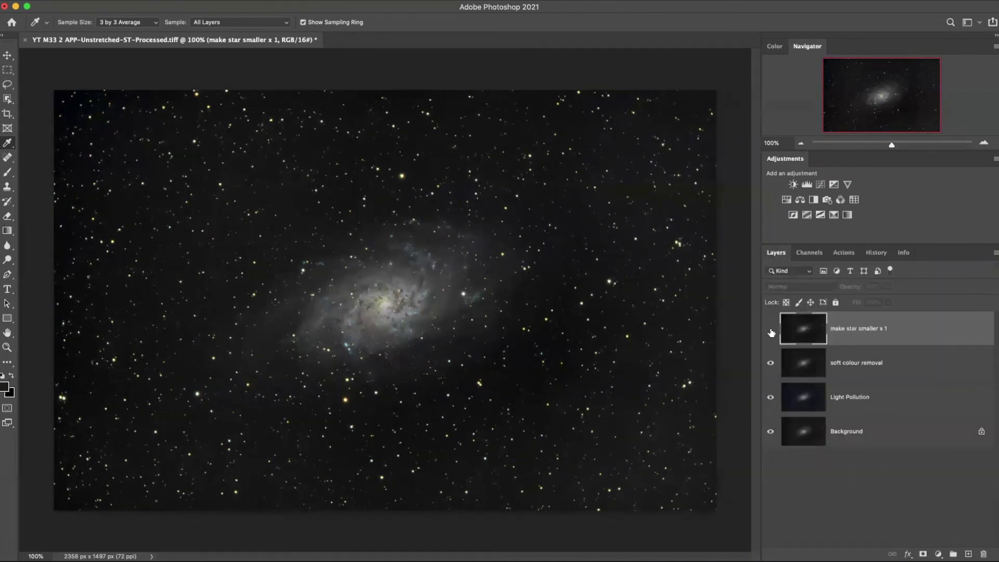
{"action": "left_click", "coordinate": [771, 332]}
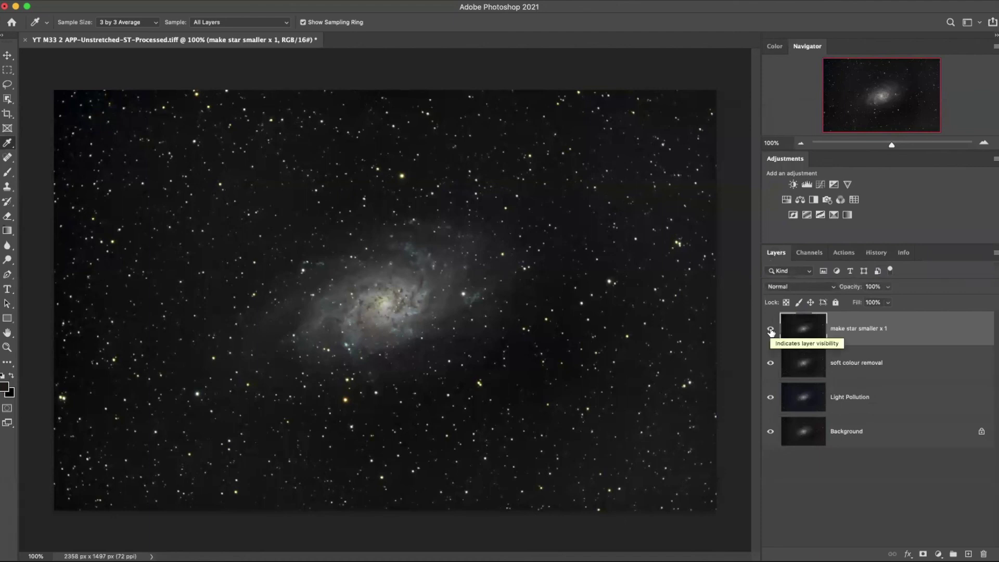
{"action": "left_click", "coordinate": [771, 332]}
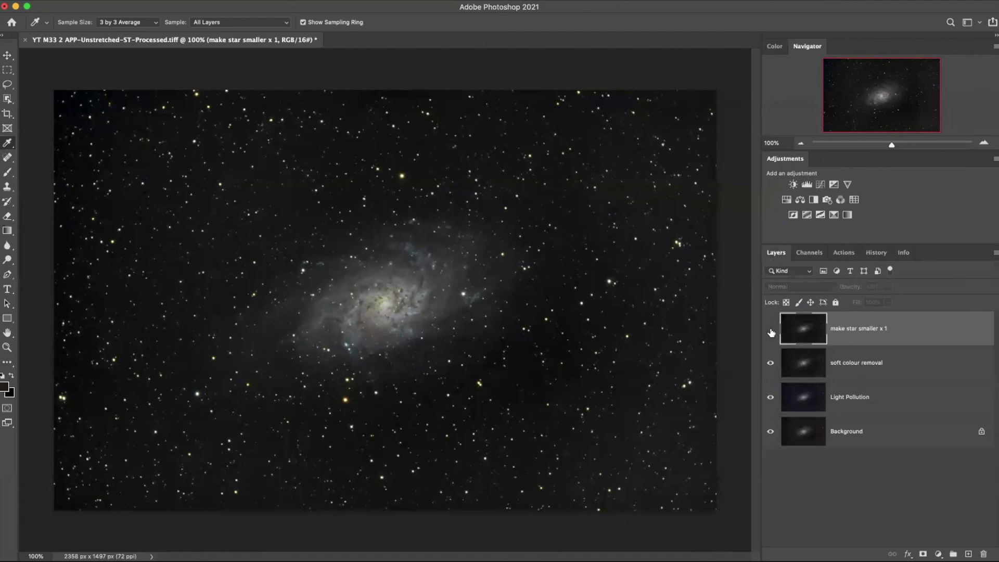
{"action": "left_click", "coordinate": [770, 332]}
{"action": "left_click", "coordinate": [770, 332]}
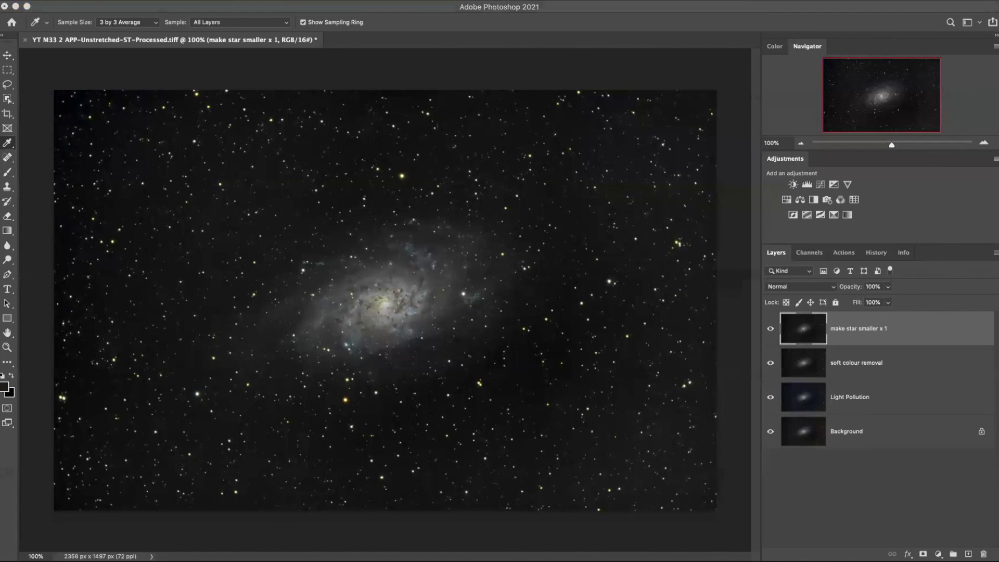
- Stamp the visible layers into a new layer named 'local contrast enhancement'
{"action": "left_click", "coordinate": [872, 342]}
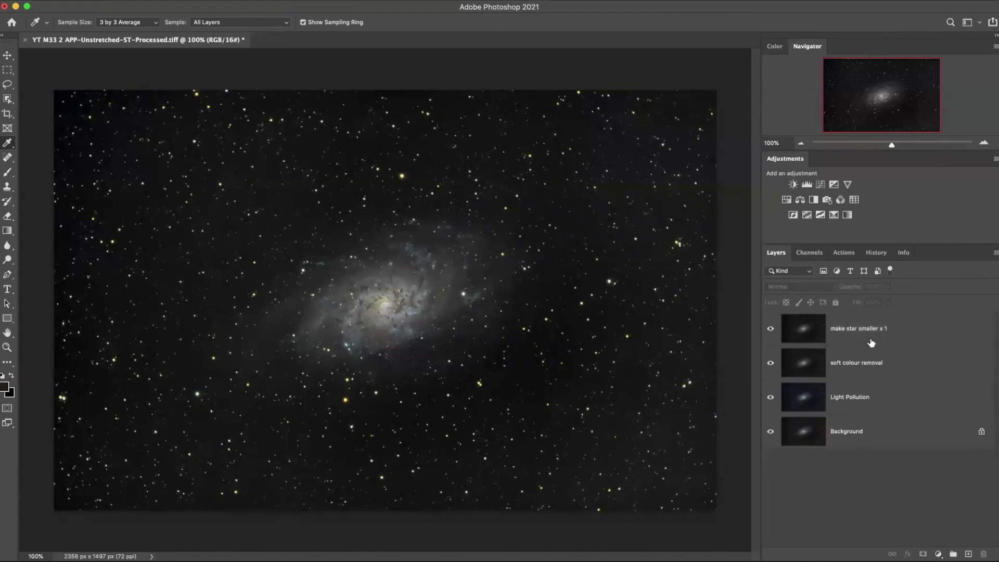
{"action": "key", "text": "super+alt+shift+e"}
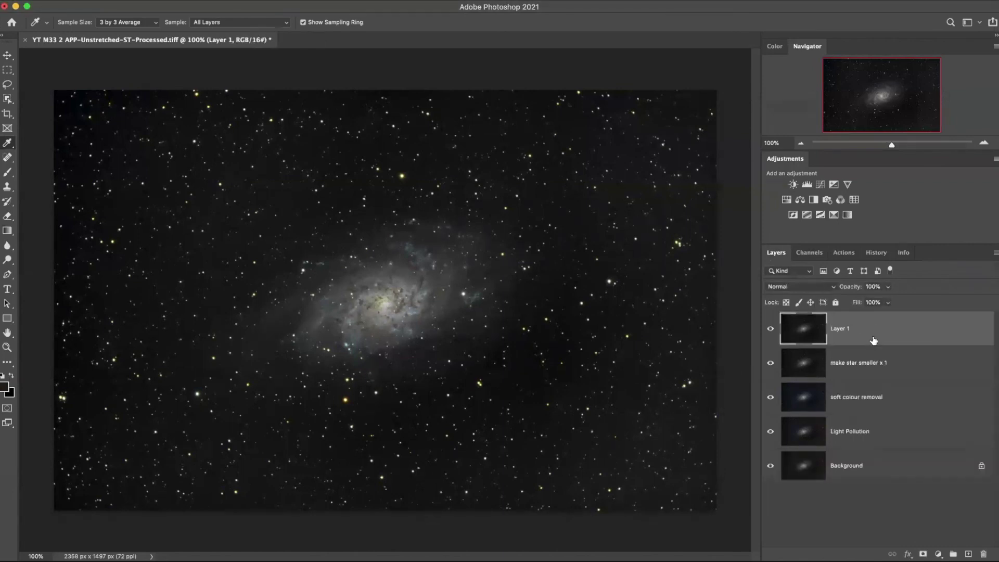
{"action": "double_click", "coordinate": [843, 329]}
{"action": "type", "text": "local contrast enh"}
{"action": "type", "text": "mcen"}
{"action": "key", "text": "BackSpace"}
{"action": "key", "text": "BackSpace"}
{"action": "key", "text": "BackSpace"}
{"action": "key", "text": "BackSpace"}
{"action": "type", "text": "ancmen"}
{"action": "key", "text": "BackSpace"}
{"action": "key", "text": "BackSpace"}
{"action": "key", "text": "BackSpace"}
{"action": "type", "text": "em"}
{"action": "key", "text": "BackSpace"}
{"action": "key", "text": "BackSpace"}
{"action": "type", "text": "ement"}
{"action": "key", "text": "Return"}
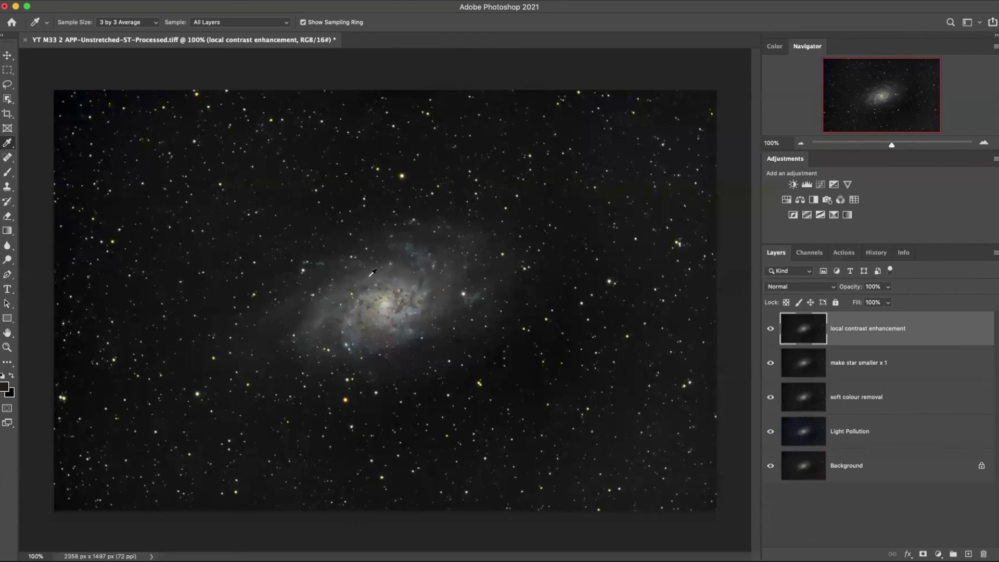
- Pick the Local Contrast Enhancement action from the Astronomy Tools set
{"action": "left_click", "coordinate": [844, 255]}
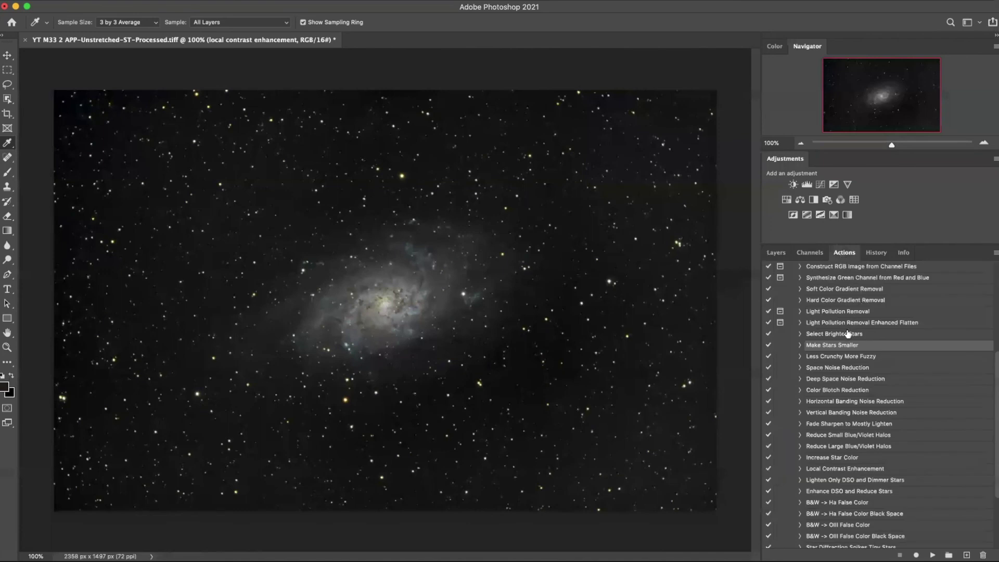
{"action": "scroll", "coordinate": [836, 346], "scroll_direction": "up", "scroll_amount": 3}
{"action": "scroll", "coordinate": [836, 344], "scroll_direction": "down", "scroll_amount": 2}
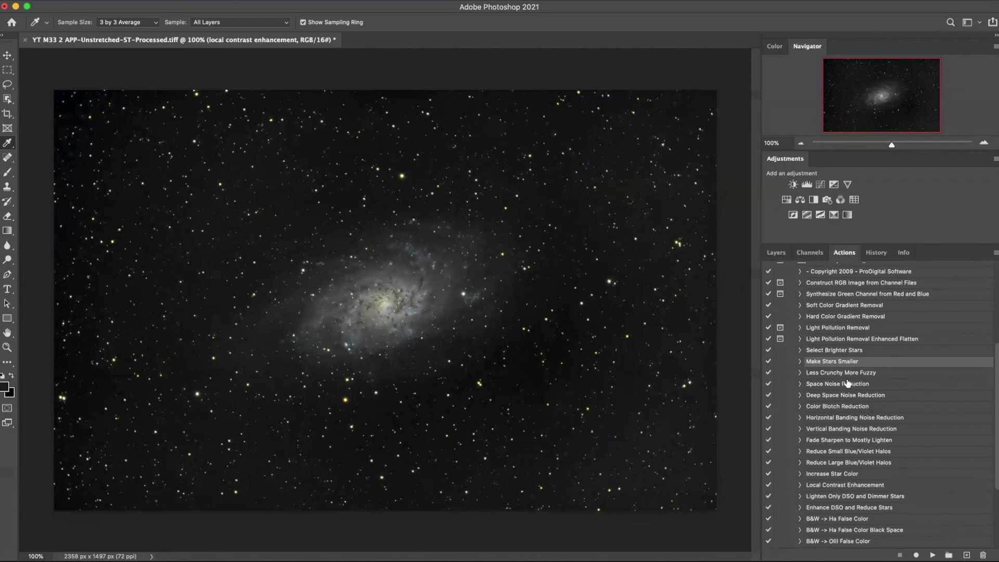
{"action": "left_click", "coordinate": [844, 485]}
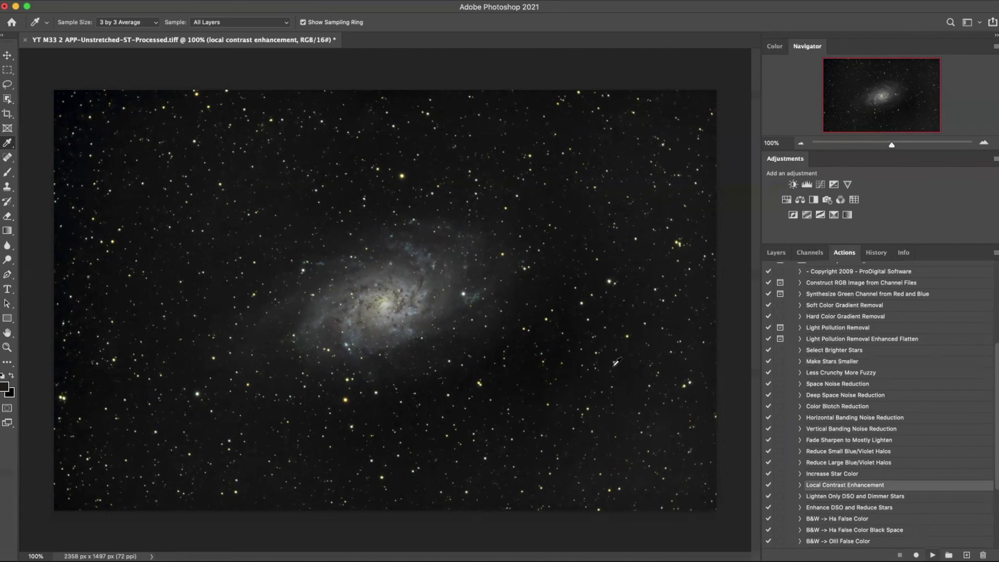
{"action": "left_click", "coordinate": [775, 253]}
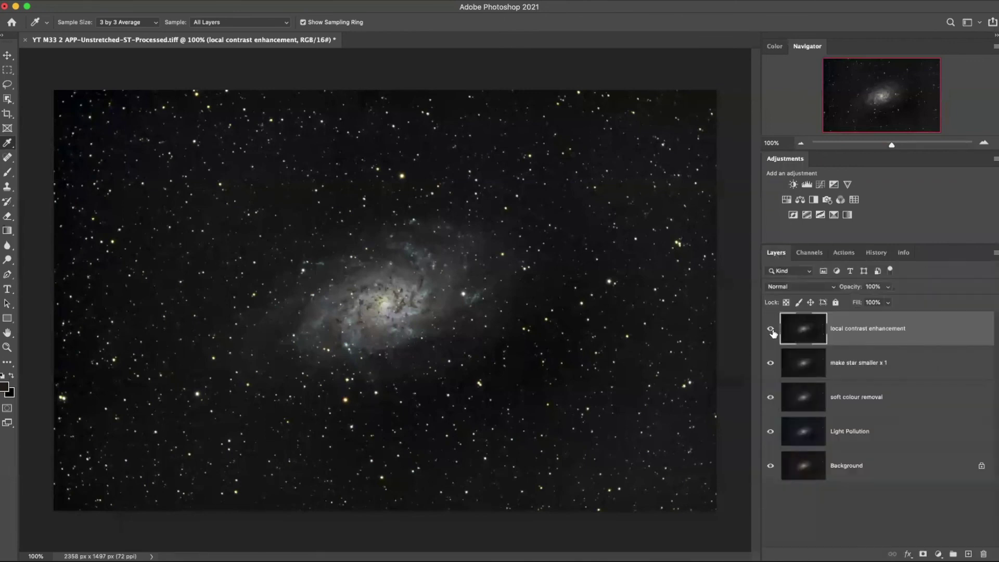
{"action": "key", "text": "super+plus"}
{"action": "key", "text": "super+plus"}
{"action": "left_click", "coordinate": [770, 330]}
{"action": "left_click", "coordinate": [771, 330]}
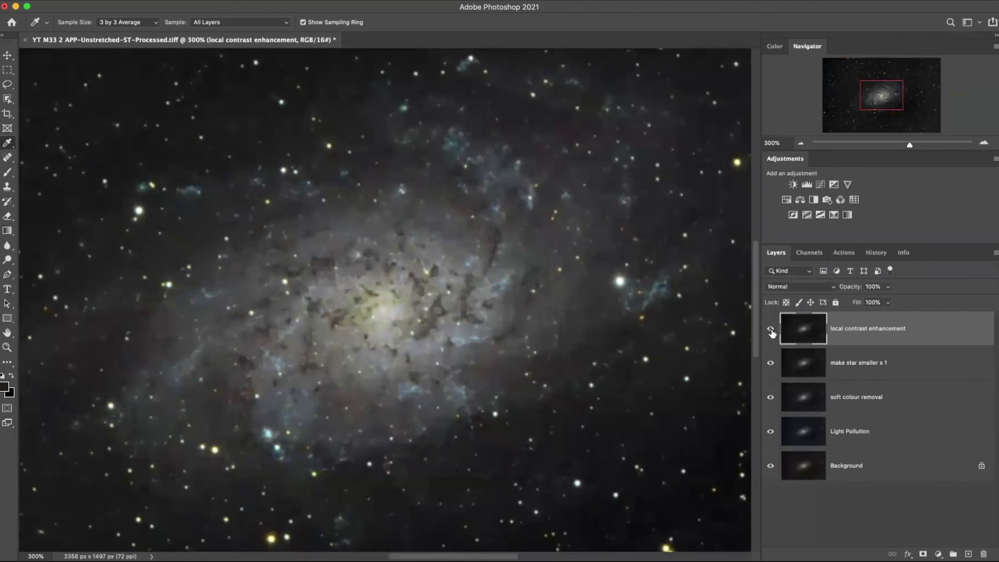
{"action": "left_click", "coordinate": [771, 330]}
{"action": "left_click", "coordinate": [770, 330]}
{"action": "left_click", "coordinate": [770, 330]}
{"action": "left_click", "coordinate": [770, 330]}
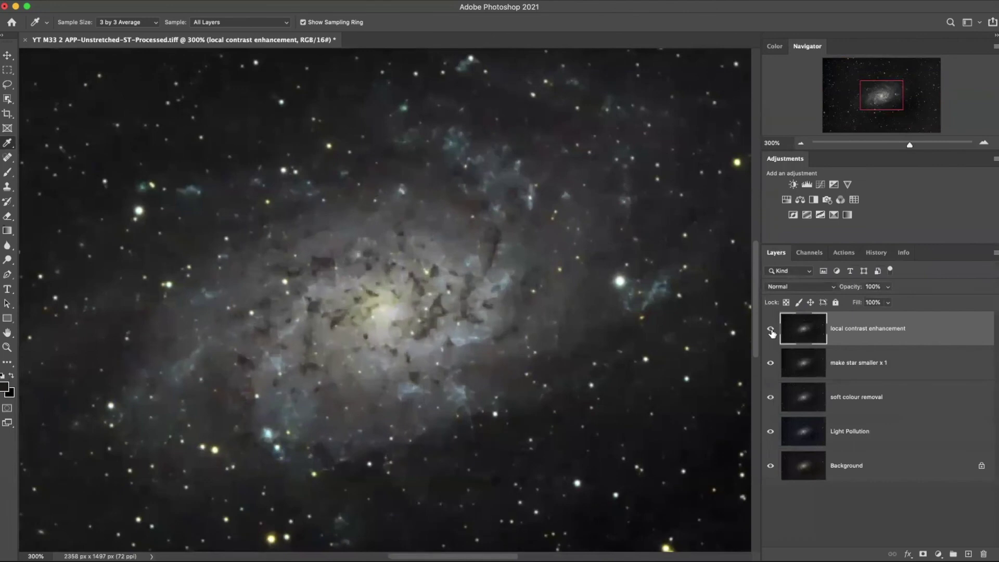
{"action": "left_click", "coordinate": [771, 330]}
{"action": "left_click", "coordinate": [771, 330]}
{"action": "left_click", "coordinate": [771, 330]}
{"action": "key", "text": "super+minus"}
{"action": "key", "text": "super+minus"}
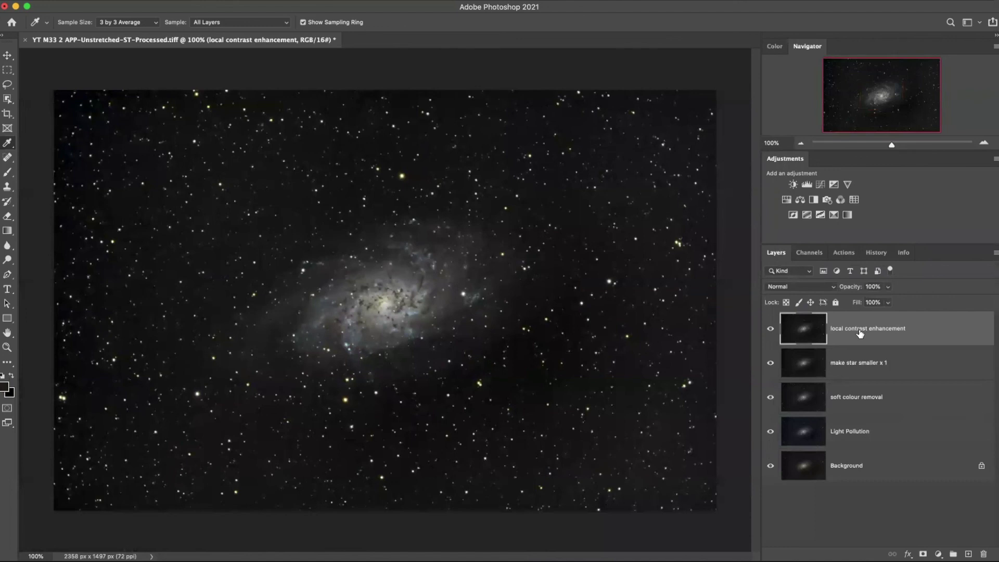
- Stamp the visible layers into a new layer named 'deep noise reduction'
{"action": "key", "text": "super+alt+shift+e"}
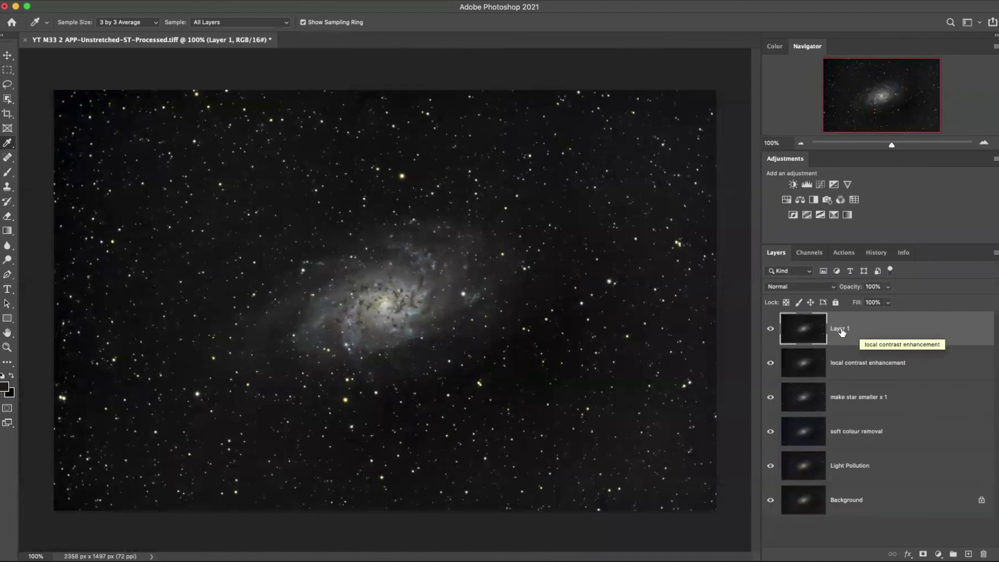
{"action": "double_click", "coordinate": [841, 328]}
{"action": "type", "text": "de"}
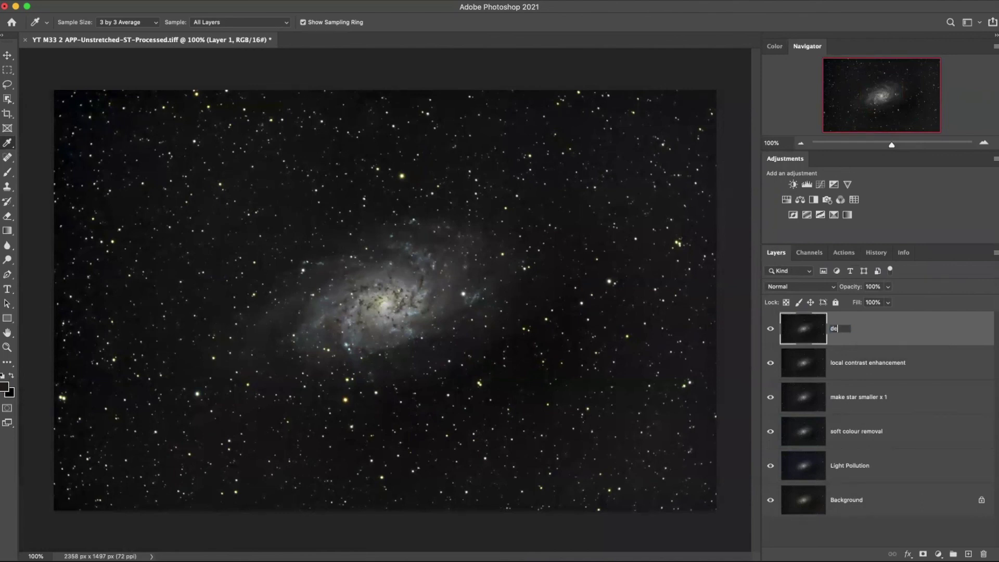
{"action": "type", "text": "ep noise reduction"}
{"action": "key", "text": "Return"}
- Run Deep Space Noise Reduction and toggle the layer's visibility to compare the result
{"action": "left_click", "coordinate": [843, 253]}
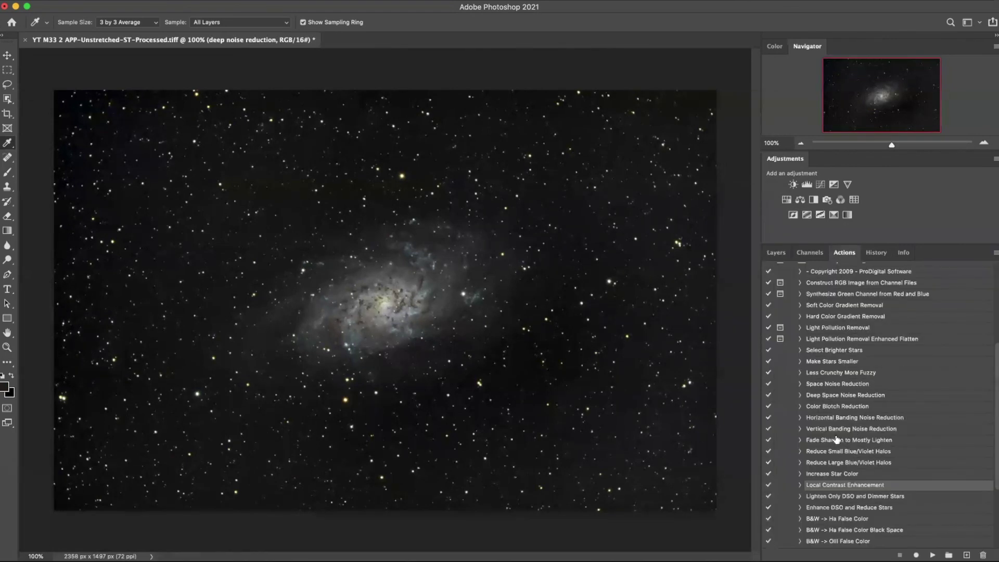
{"action": "left_click", "coordinate": [839, 396]}
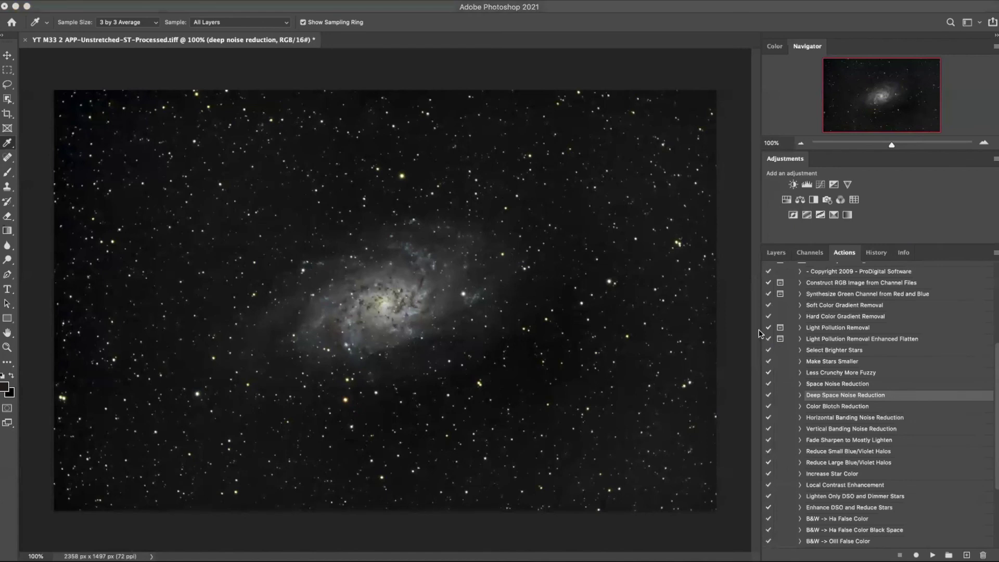
{"action": "left_click", "coordinate": [776, 255]}
{"action": "left_click", "coordinate": [776, 255]}
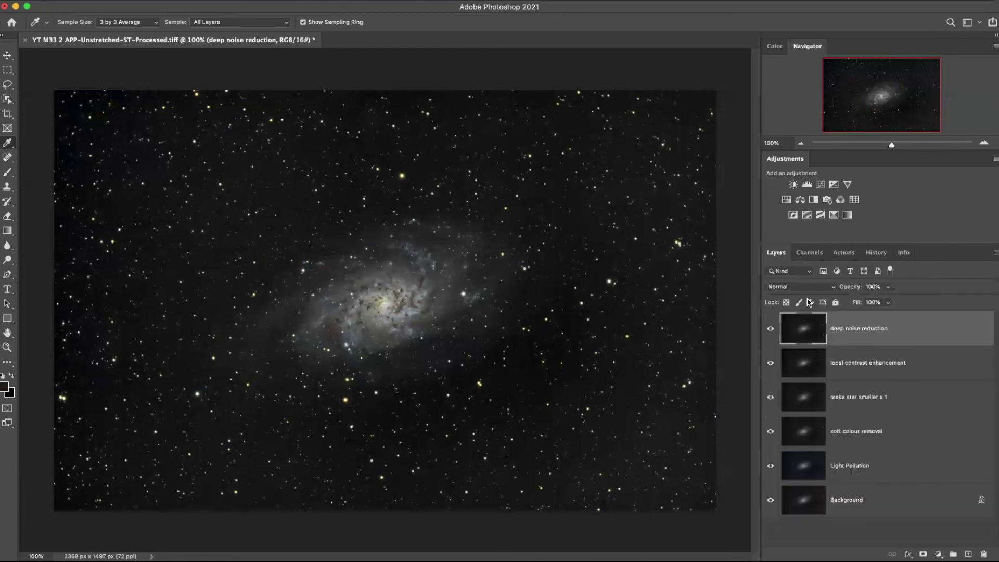
{"action": "left_click", "coordinate": [770, 329]}
{"action": "left_click", "coordinate": [770, 330]}
{"action": "left_click", "coordinate": [771, 329]}
{"action": "left_click", "coordinate": [770, 330]}
{"action": "left_click", "coordinate": [770, 331]}
- Stamp the visible layers into a new layer named 'adjust hue / saturation'
{"action": "key", "text": "super+alt+shift+e"}
{"action": "double_click", "coordinate": [850, 327]}
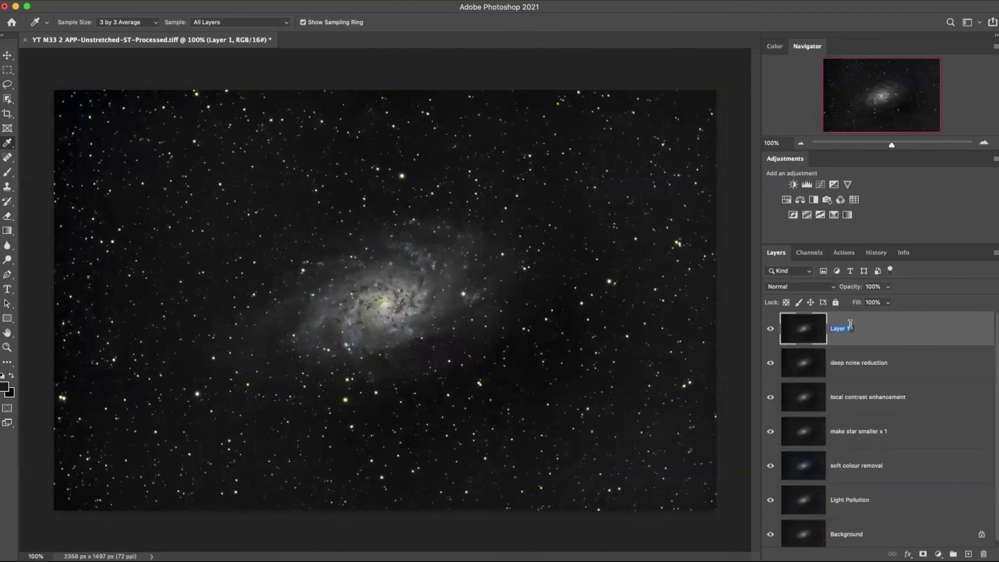
{"action": "type", "text": "adjust hue / saturation"}
{"action": "key", "text": "Return"}
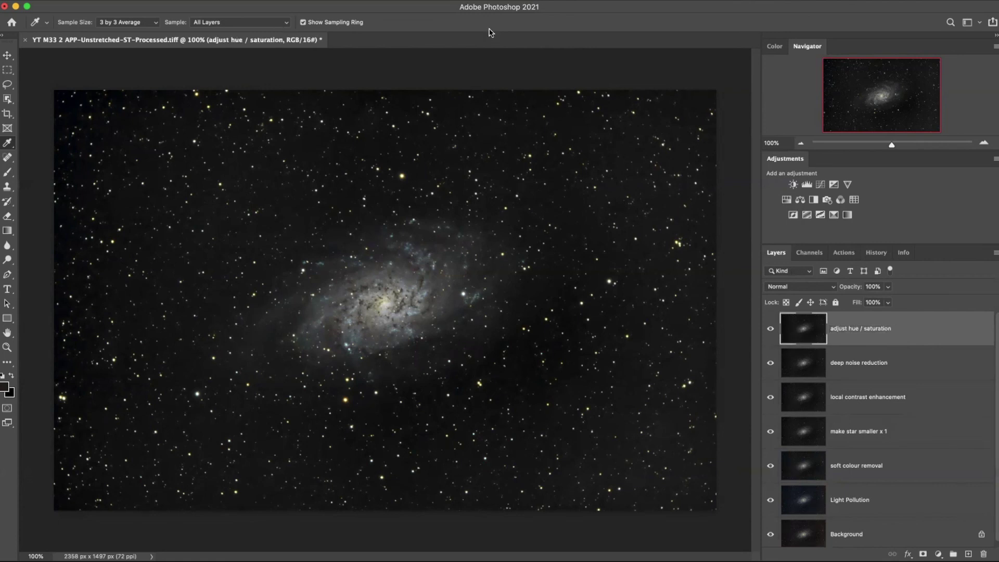
- In Hue/Saturation, try the Increase Saturation and Increase Saturation More presets
{"action": "left_click", "coordinate": [136, 1]}
{"action": "mouse_move", "coordinate": [150, 27]}
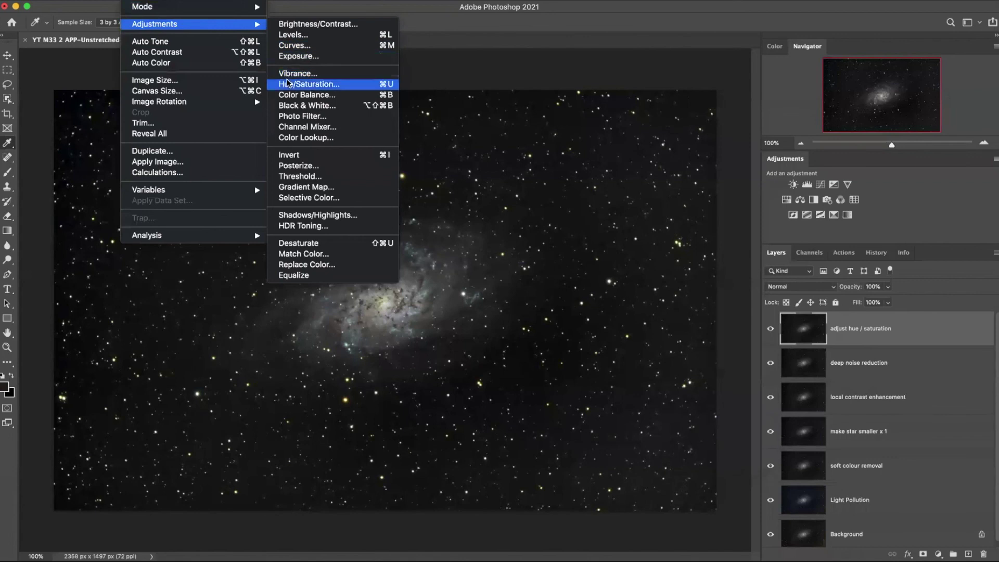
{"action": "left_click", "coordinate": [307, 88]}
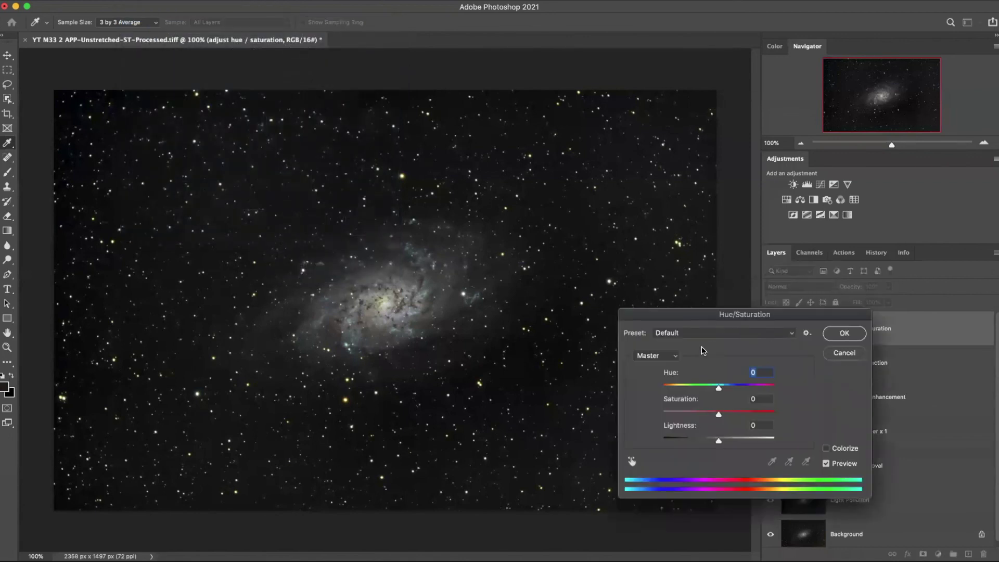
{"action": "left_click", "coordinate": [755, 339]}
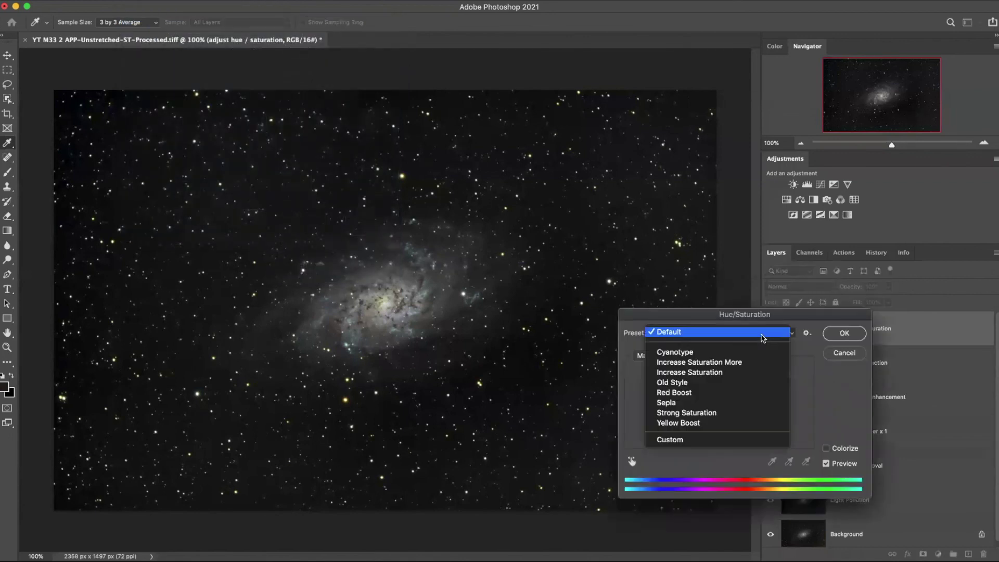
{"action": "left_click", "coordinate": [713, 372]}
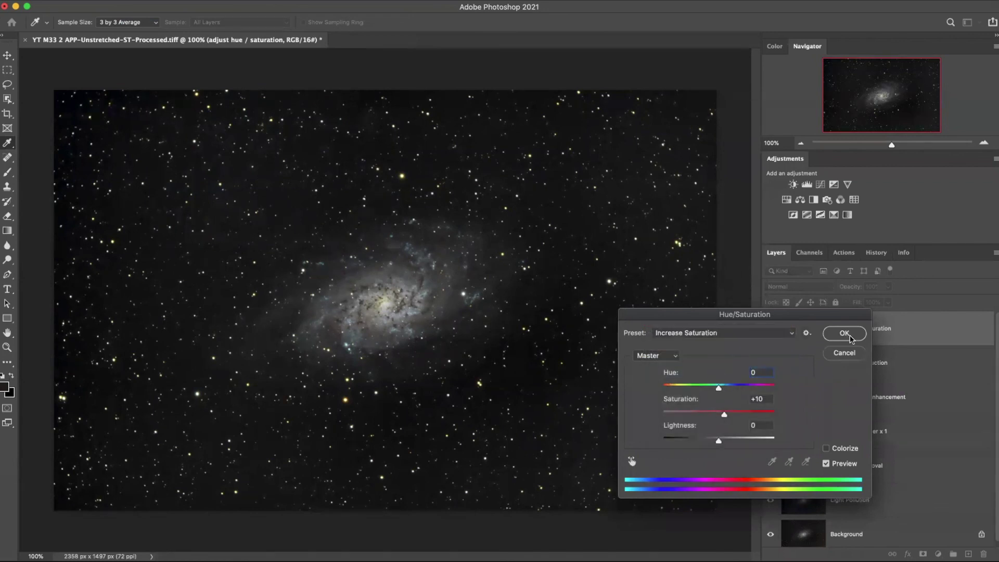
{"action": "left_click", "coordinate": [780, 335]}
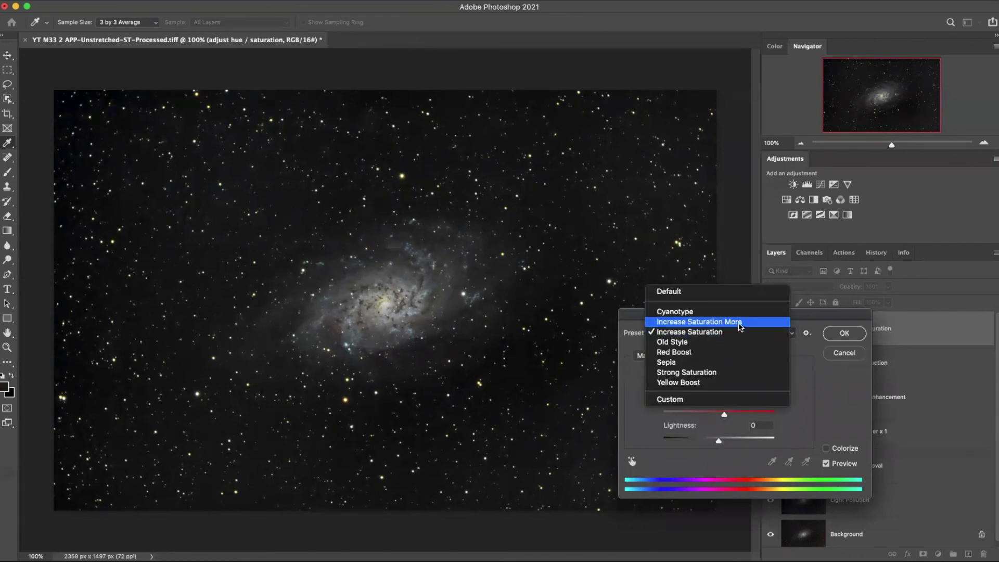
{"action": "left_click", "coordinate": [740, 327]}
- Compare previews and apply the Increase Saturation preset for a +10 saturation boost
{"action": "left_click", "coordinate": [826, 464]}
{"action": "left_click", "coordinate": [826, 463]}
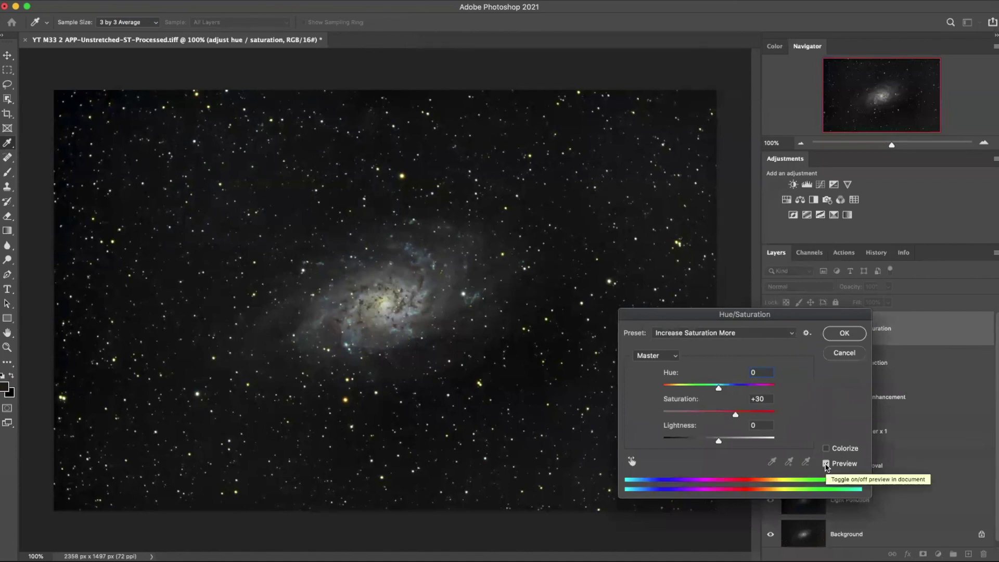
{"action": "left_click", "coordinate": [724, 334]}
{"action": "left_click", "coordinate": [710, 341]}
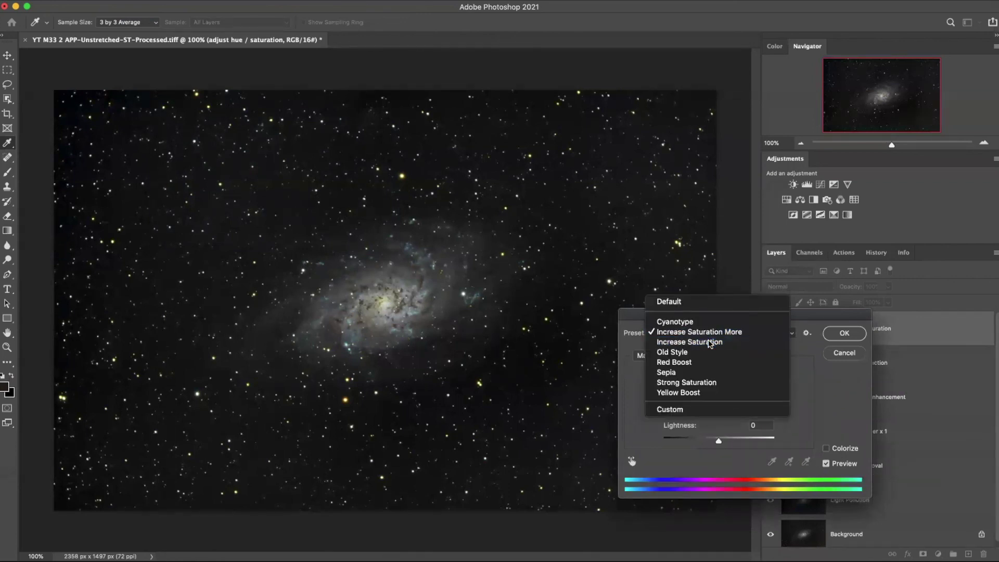
{"action": "left_click", "coordinate": [826, 464]}
{"action": "left_click", "coordinate": [826, 464]}
{"action": "left_click", "coordinate": [840, 335]}
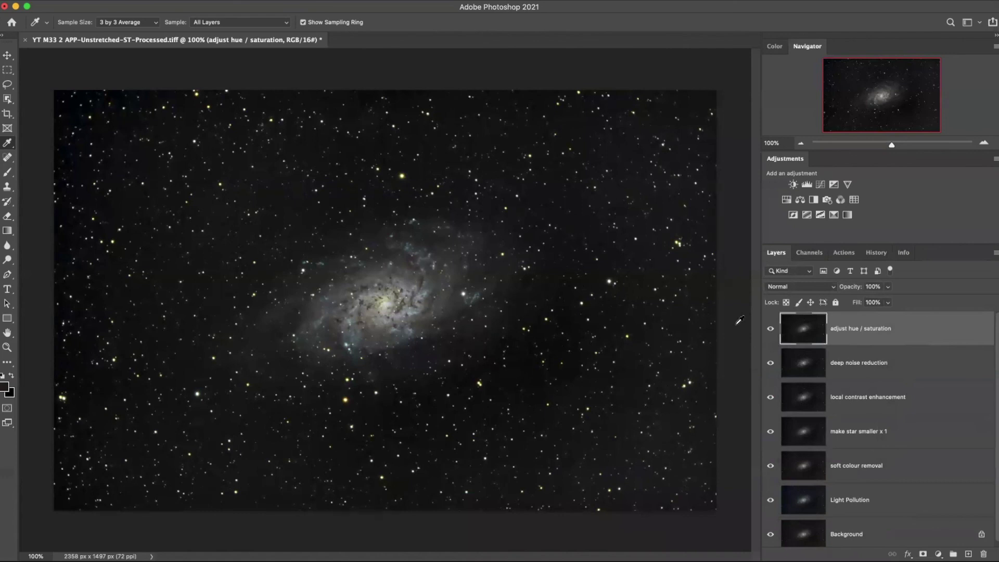
{"action": "key", "text": "super+equal"}
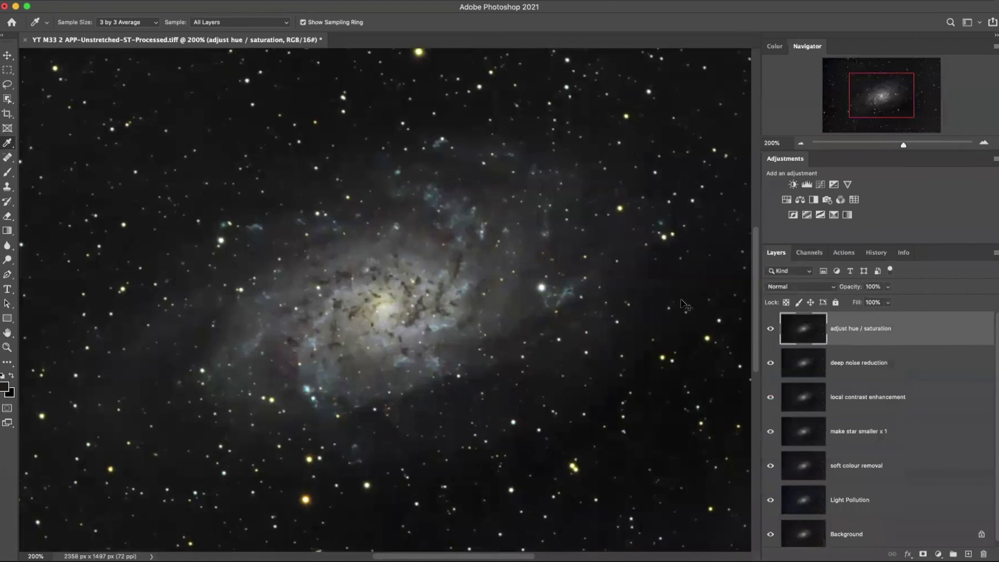
{"action": "key", "text": "super+minus"}
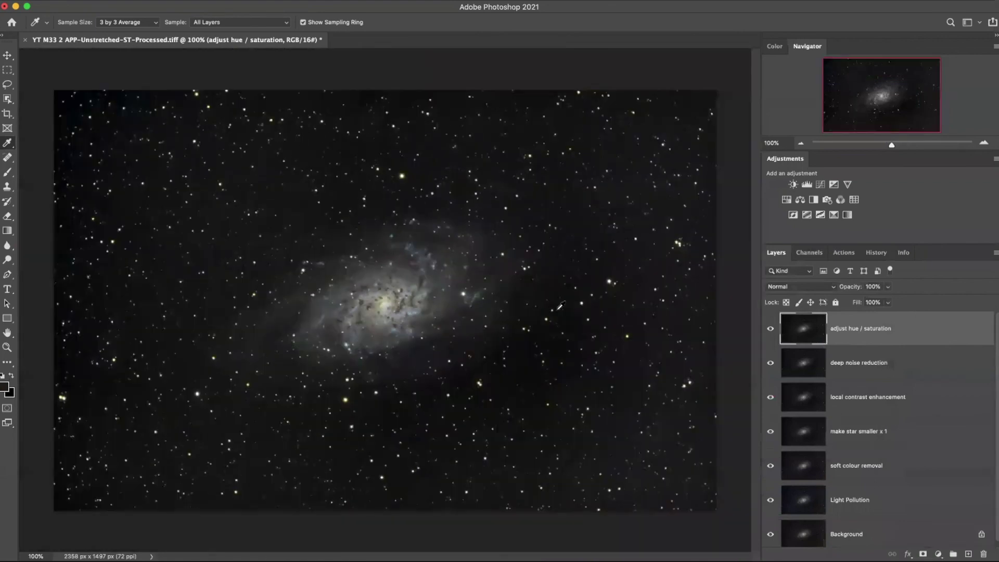